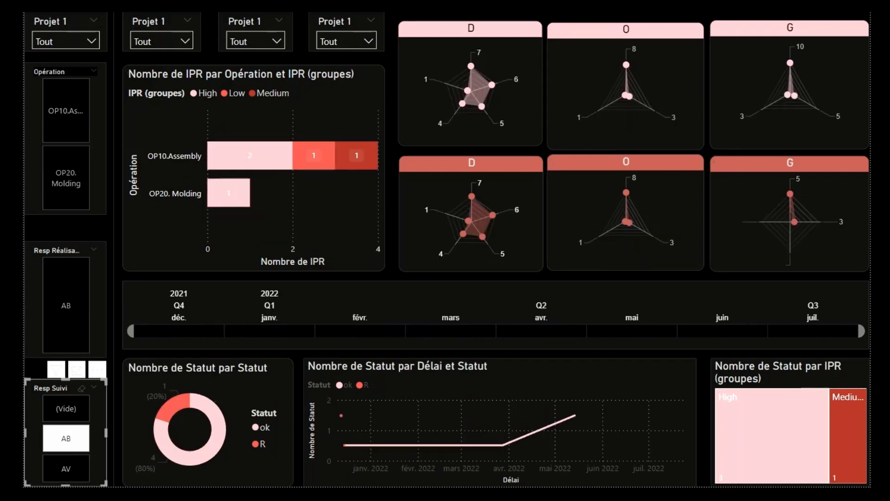
Step: Explore the finished dashboard by filtering on Resp Suivi AV and the High IPR group
{"action": "left_click", "coordinate": [67, 469]}
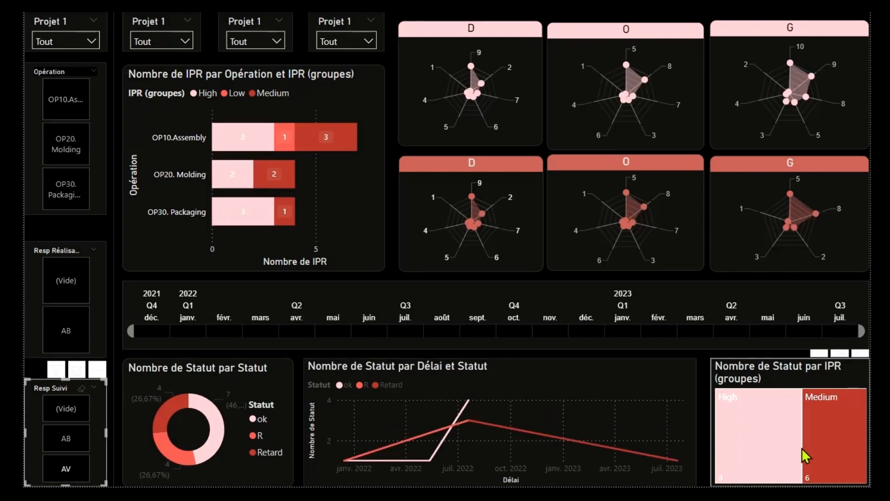
{"action": "left_click", "coordinate": [772, 446]}
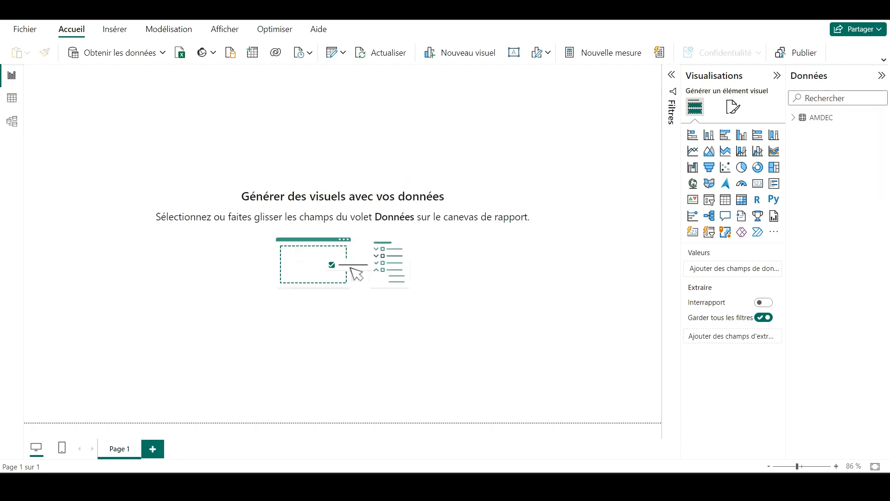
Step: Expand the AMDEC table's fields, insert a 100% stacked bar chart and shift it along the upper edge of the page
{"action": "left_click", "coordinate": [794, 118]}
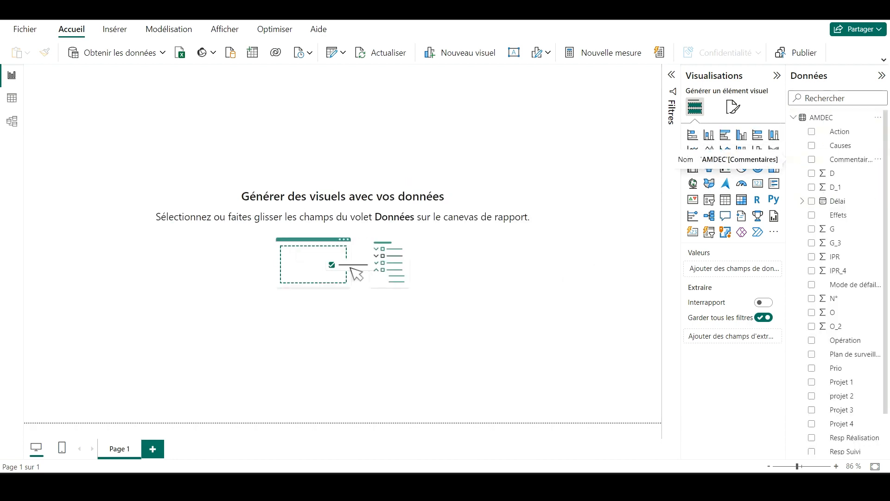
{"action": "left_click", "coordinate": [757, 134]}
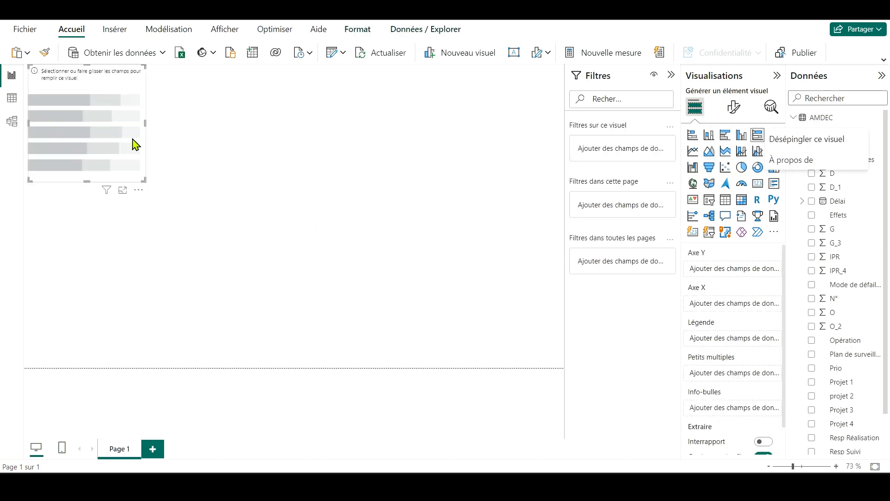
{"action": "left_click", "coordinate": [172, 129]}
{"action": "left_click_drag", "start_coordinate": [172, 129], "coordinate": [198, 70]}
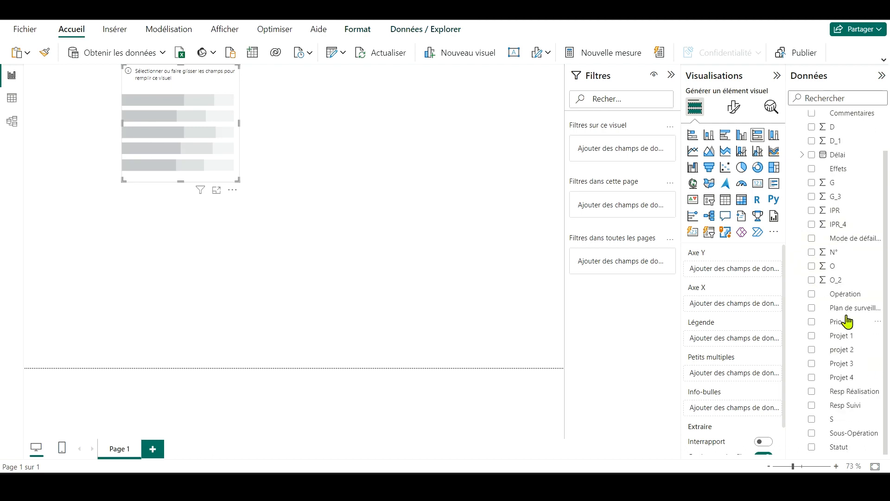
Step: Use Opération as the bar chart's Y axis and IPR as its X axis, and make the chart wider
{"action": "scroll", "coordinate": [851, 260], "scroll_direction": "down", "scroll_amount": 2}
{"action": "left_click_drag", "start_coordinate": [842, 293], "coordinate": [741, 304]}
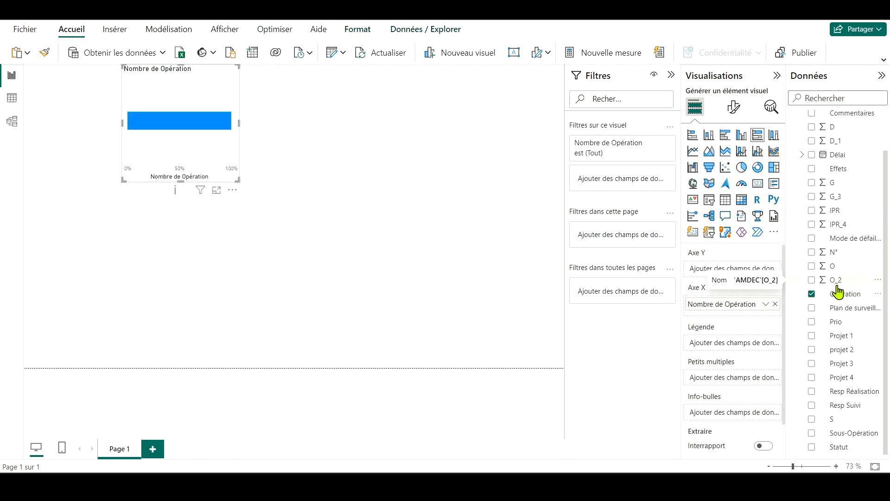
{"action": "scroll", "coordinate": [847, 371], "scroll_direction": "up", "scroll_amount": 2}
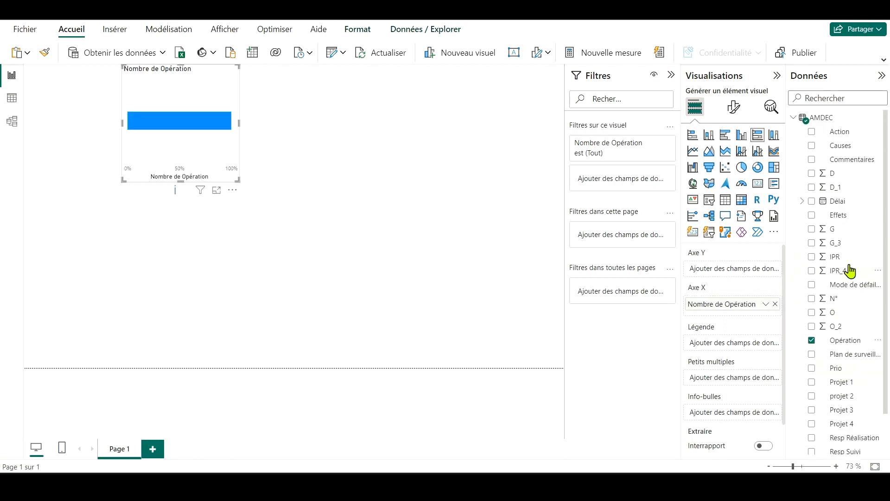
{"action": "scroll", "coordinate": [850, 271], "scroll_direction": "down", "scroll_amount": 2}
{"action": "scroll", "coordinate": [849, 271], "scroll_direction": "up", "scroll_amount": 2}
{"action": "left_click_drag", "start_coordinate": [836, 256], "coordinate": [741, 274]}
{"action": "mouse_move", "coordinate": [740, 306]}
{"action": "left_mouse_down"}
{"action": "mouse_move", "coordinate": [737, 288]}
{"action": "mouse_move", "coordinate": [736, 322]}
{"action": "left_mouse_up"}
{"action": "left_click_drag", "start_coordinate": [239, 181], "coordinate": [259, 162]}
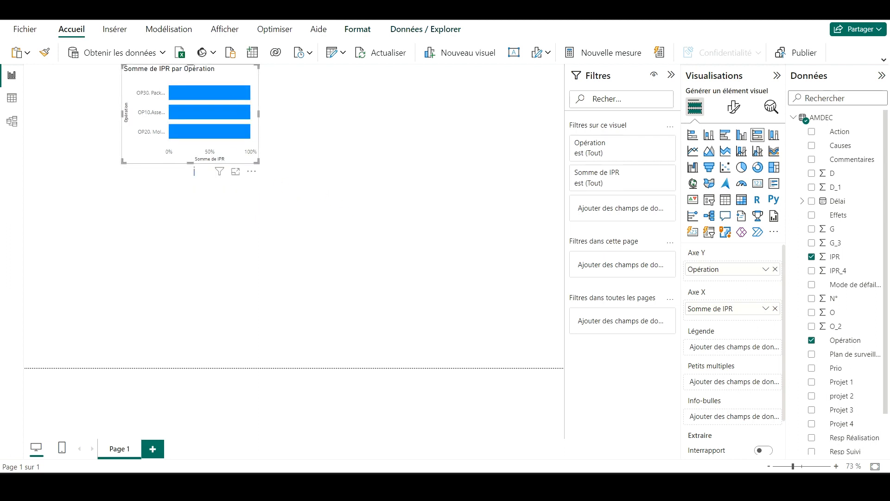
Step: Convert the visual to a stacked bar chart showing the count of IPR, with IPR as the legend
{"action": "left_click", "coordinate": [693, 136]}
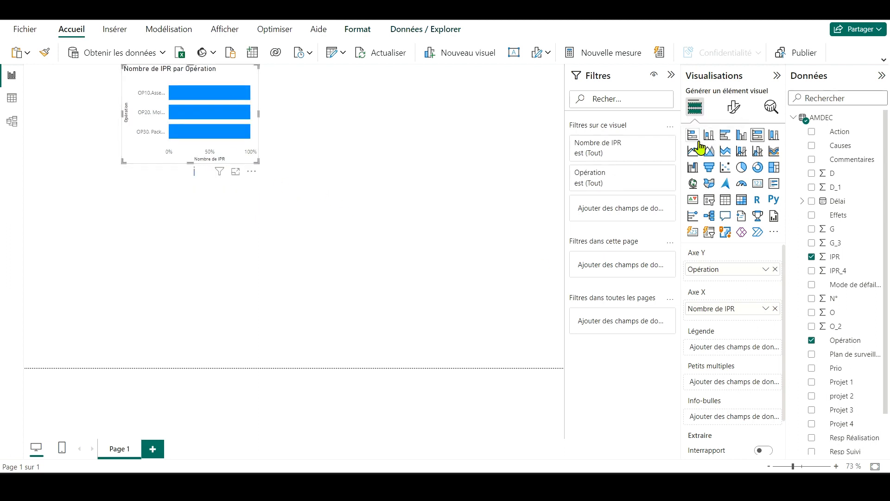
{"action": "left_click", "coordinate": [765, 308]}
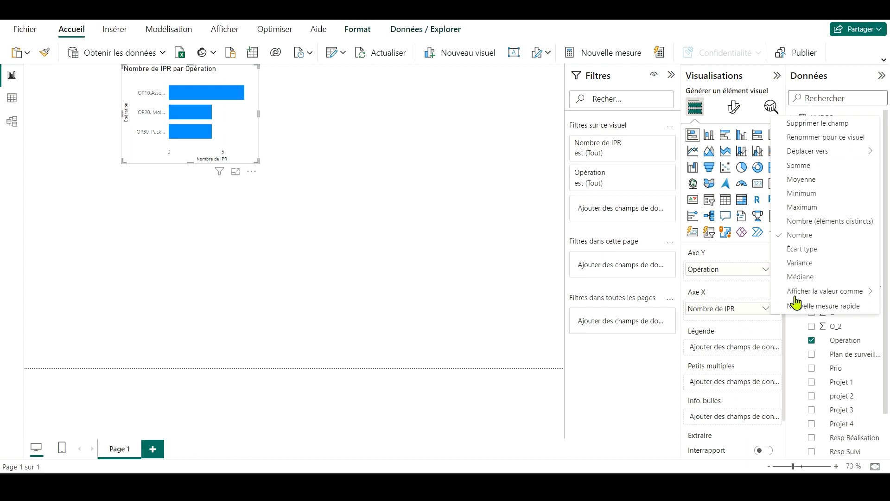
{"action": "left_click_drag", "start_coordinate": [835, 256], "coordinate": [758, 346]}
Step: Create a new group from the legend's IPR field and set its group type to Liste
{"action": "left_click", "coordinate": [765, 343]}
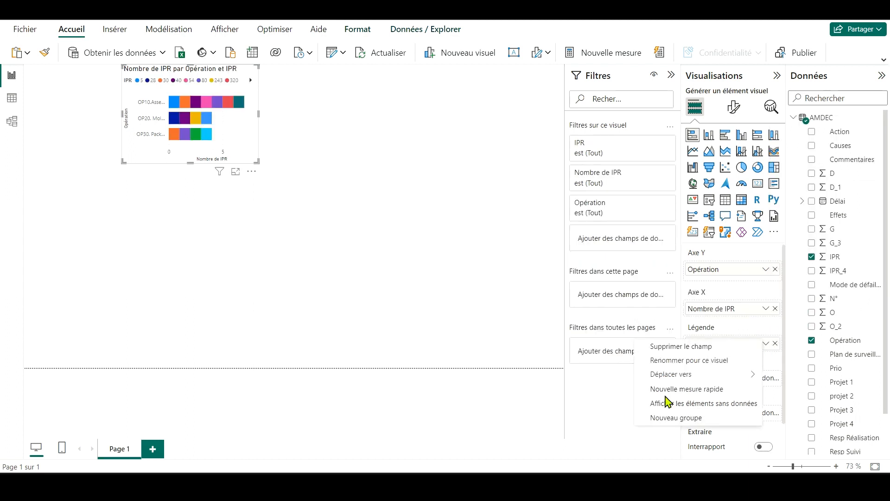
{"action": "left_click", "coordinate": [676, 417]}
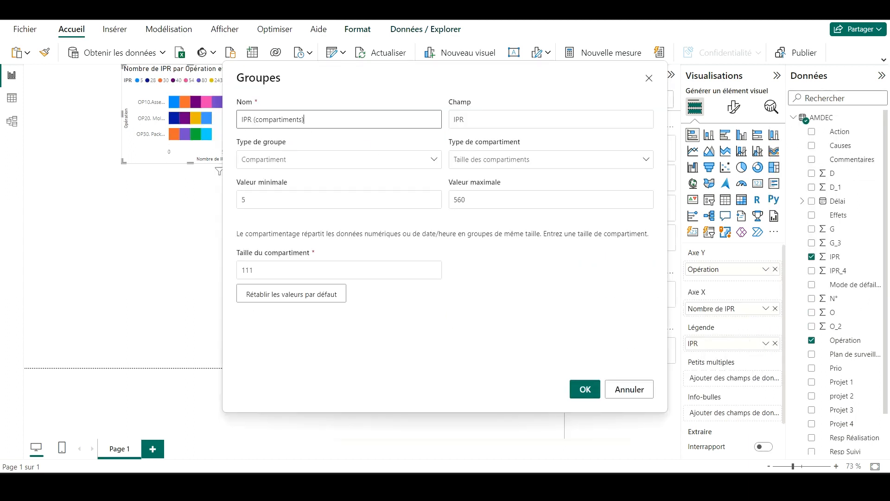
{"action": "left_click", "coordinate": [298, 270]}
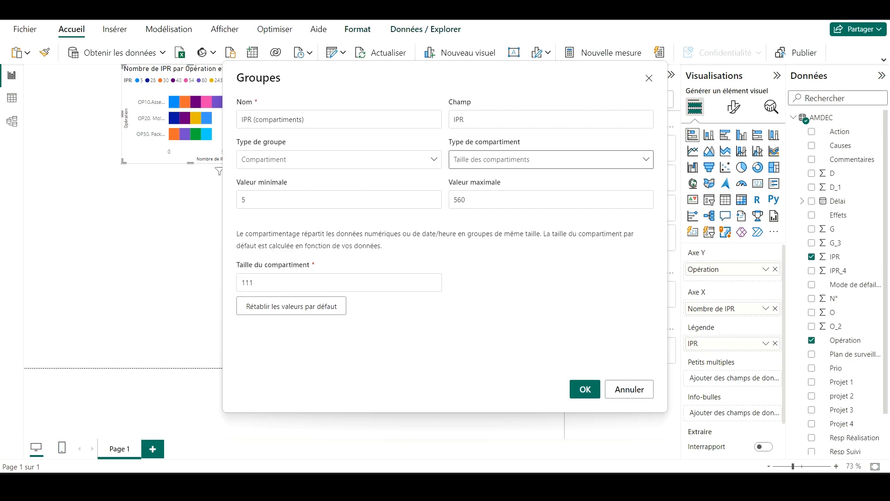
{"action": "left_click", "coordinate": [350, 162]}
{"action": "left_click", "coordinate": [343, 175]}
{"action": "left_click", "coordinate": [340, 204]}
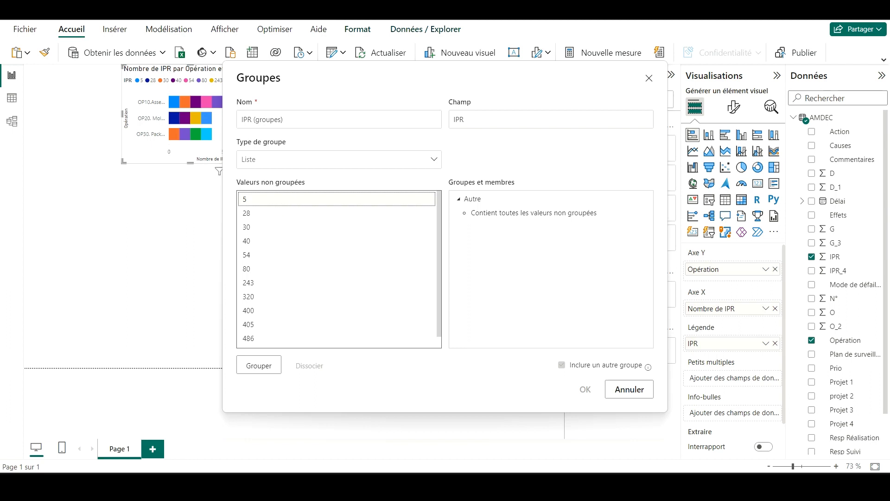
Step: Split the IPR values into three groups: 28 to 54, 5 alone, and 80 to 560
{"action": "left_click", "coordinate": [264, 212]}
{"action": "left_click", "coordinate": [265, 255], "text": "shift"}
{"action": "left_click", "coordinate": [258, 366]}
{"action": "left_click", "coordinate": [264, 203]}
{"action": "left_click", "coordinate": [259, 365]}
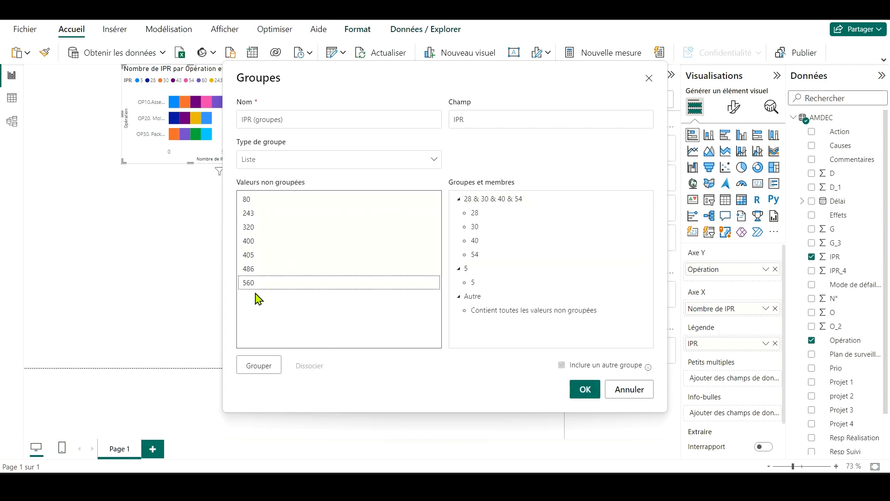
{"action": "left_click", "coordinate": [258, 365]}
Step: Name the 28 to 54 group Medium, the 5 group Low and the 80 to 560 group High, and apply the grouping
{"action": "double_click", "coordinate": [493, 199]}
{"action": "type", "text": "Medium"}
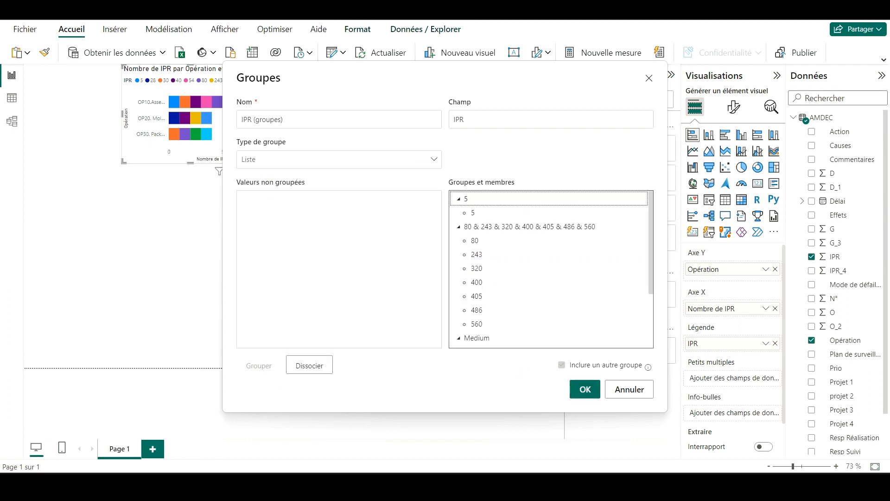
{"action": "double_click", "coordinate": [467, 199]}
{"action": "type", "text": "Low"}
{"action": "key", "text": "Return"}
{"action": "double_click", "coordinate": [517, 199]}
{"action": "type", "text": "High"}
{"action": "left_click", "coordinate": [585, 389]}
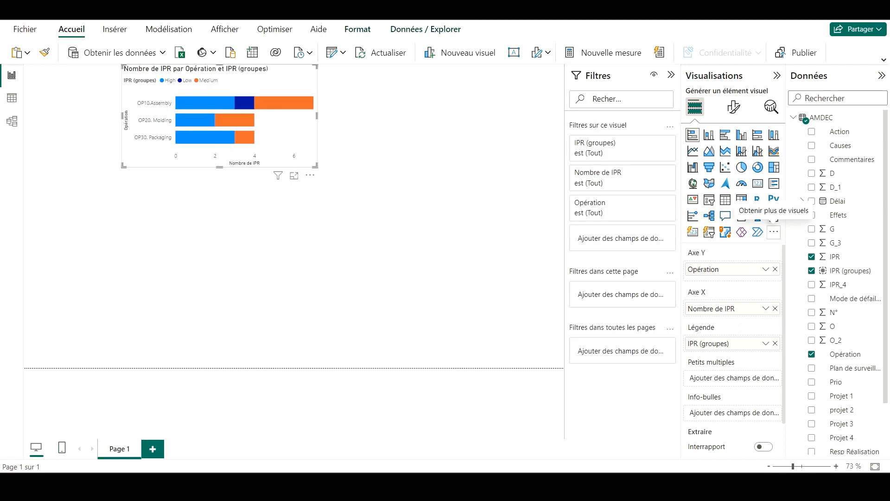
Step: Find the Radar Chart visual by Microsoft Corporation among the additional visuals and import it into the report
{"action": "left_click", "coordinate": [773, 232]}
{"action": "left_click", "coordinate": [648, 237]}
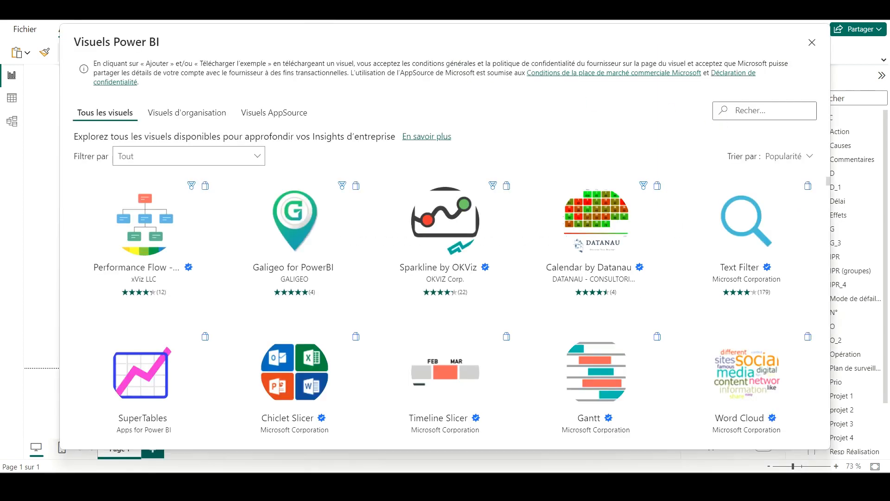
{"action": "type", "text": "radar"}
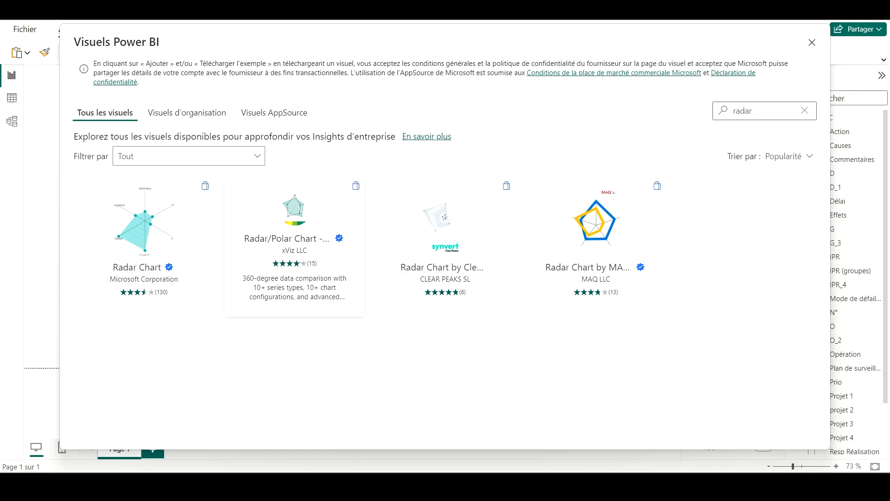
{"action": "left_click", "coordinate": [144, 241]}
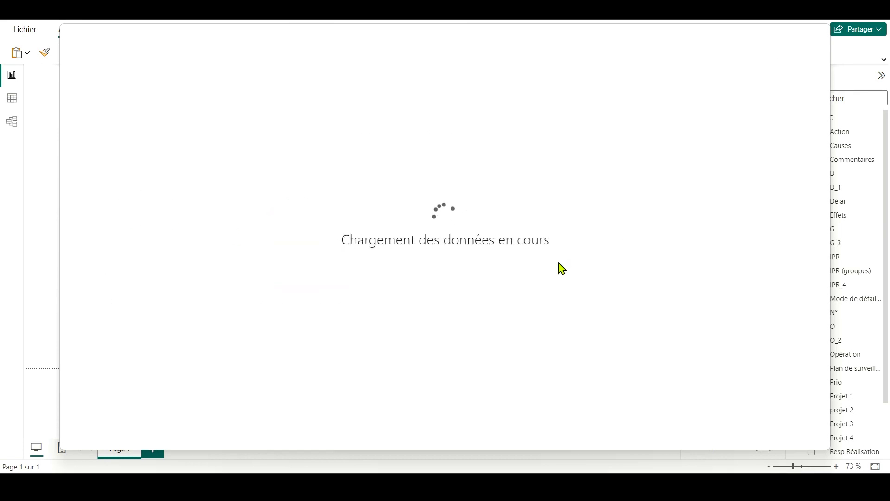
{"action": "left_click", "coordinate": [131, 205]}
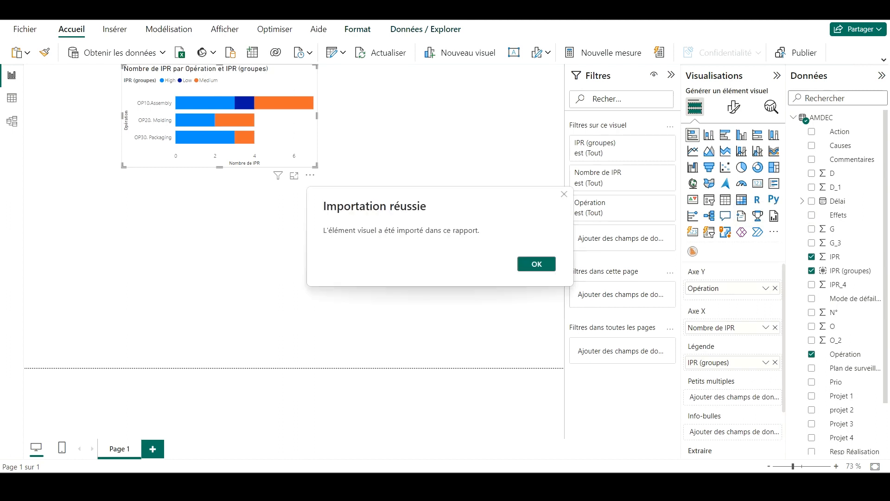
{"action": "left_click", "coordinate": [542, 267]}
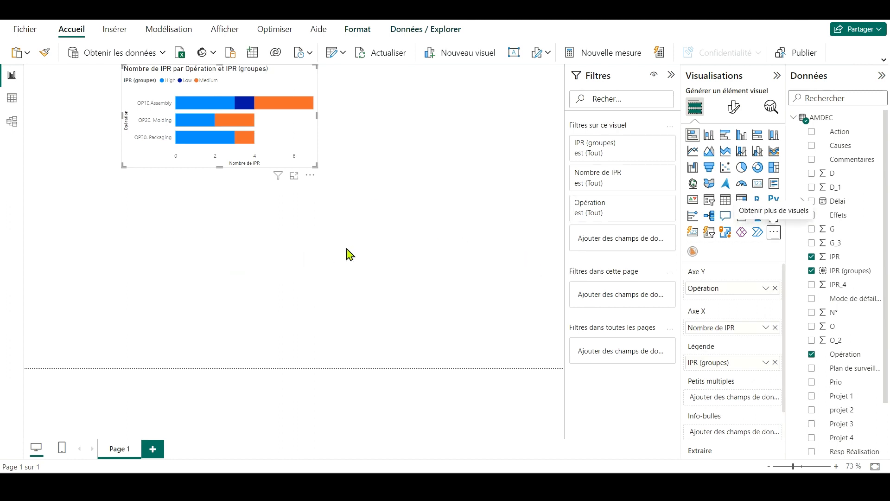
Step: Insert an empty radar chart and place it to the right of the bar chart
{"action": "left_click", "coordinate": [440, 160]}
{"action": "left_click", "coordinate": [692, 251]}
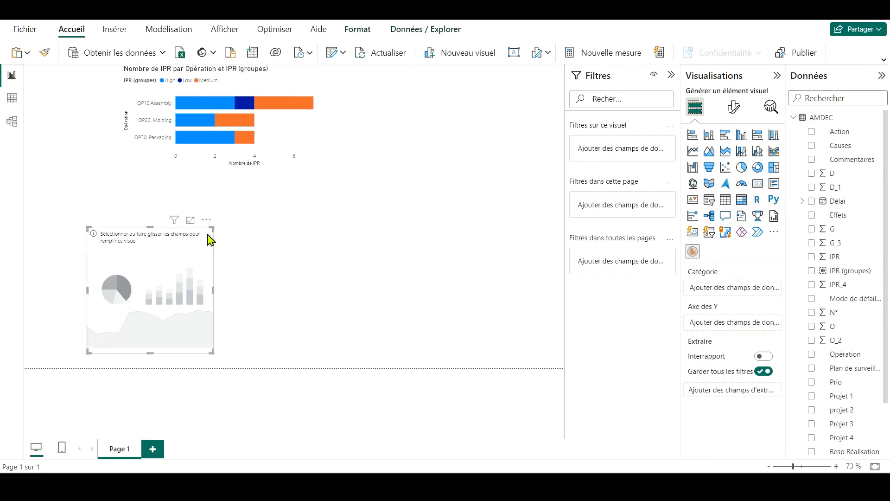
{"action": "left_click_drag", "start_coordinate": [208, 234], "coordinate": [429, 73]}
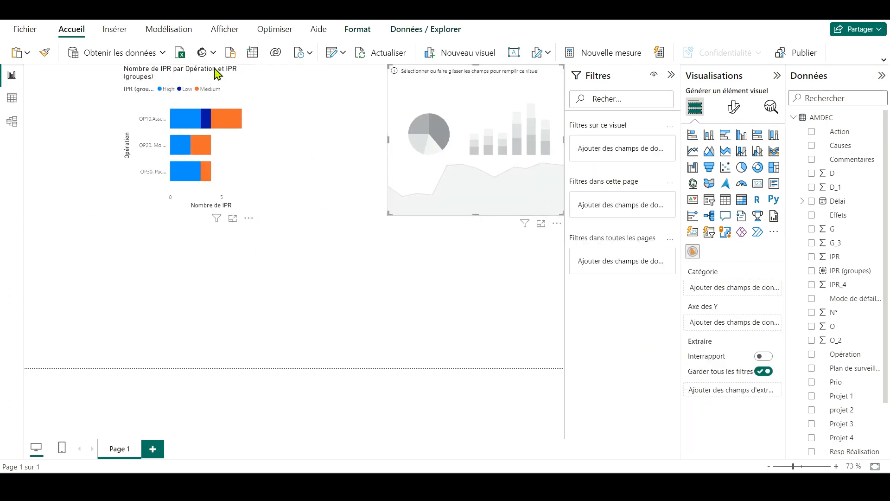
Step: Move the bar chart toward the radar chart, widen it and match its lower edge to the radar chart's
{"action": "left_click_drag", "start_coordinate": [214, 68], "coordinate": [223, 69]}
{"action": "left_click_drag", "start_coordinate": [308, 136], "coordinate": [374, 137]}
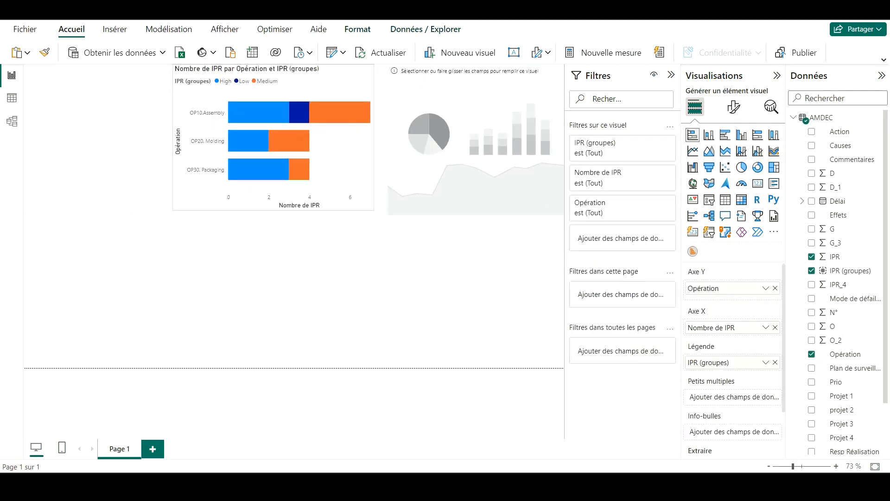
{"action": "left_click_drag", "start_coordinate": [277, 210], "coordinate": [278, 214]}
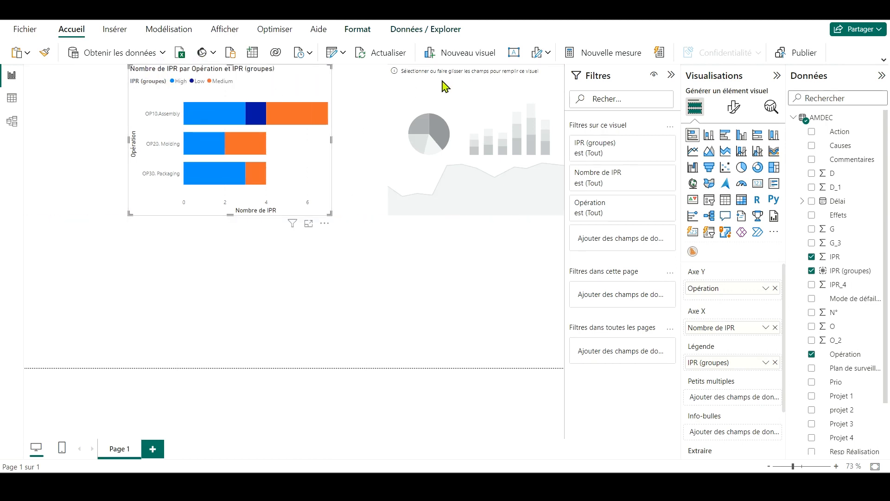
Step: Shift the radar chart to the left and use field D as both its category and its Y axis
{"action": "left_click_drag", "start_coordinate": [445, 86], "coordinate": [417, 74]}
{"action": "left_click_drag", "start_coordinate": [832, 173], "coordinate": [757, 297]}
{"action": "left_click_drag", "start_coordinate": [832, 173], "coordinate": [755, 324]}
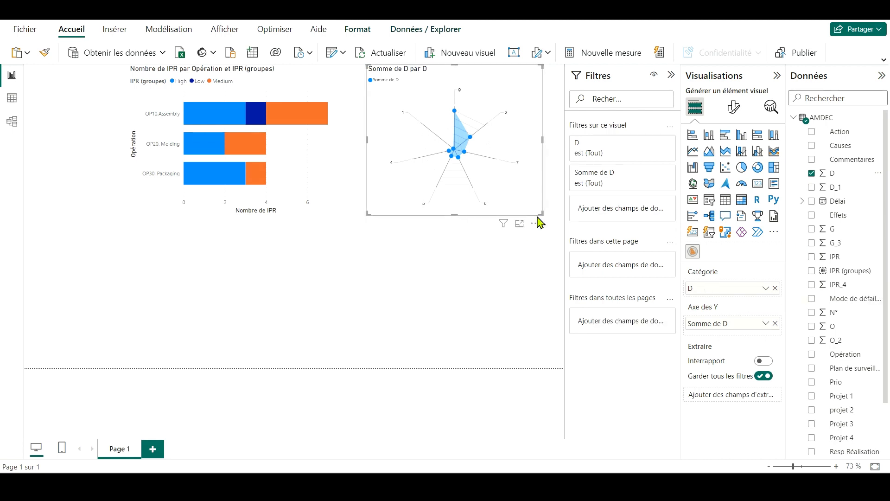
Step: Shrink the radar chart from its lower corner and shift both charts further left on the page
{"action": "left_click_drag", "start_coordinate": [503, 190], "coordinate": [478, 190]}
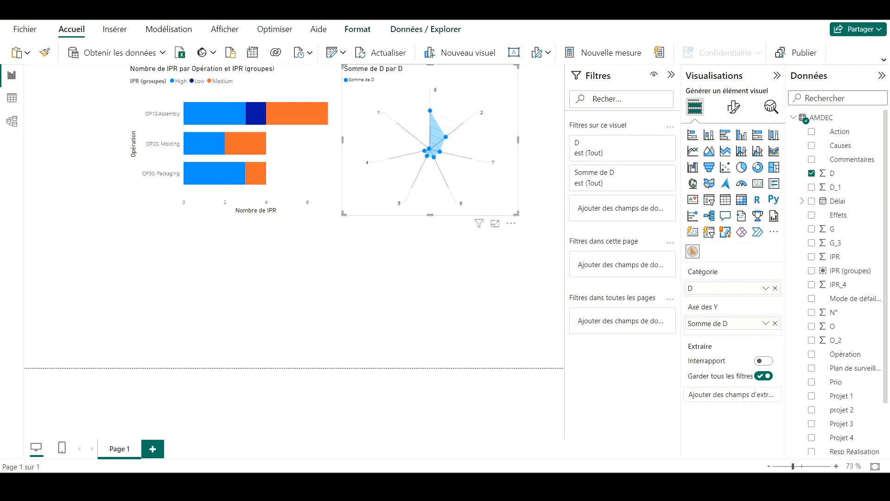
{"action": "left_click_drag", "start_coordinate": [518, 214], "coordinate": [489, 184]}
{"action": "left_click_drag", "start_coordinate": [296, 186], "coordinate": [259, 186]}
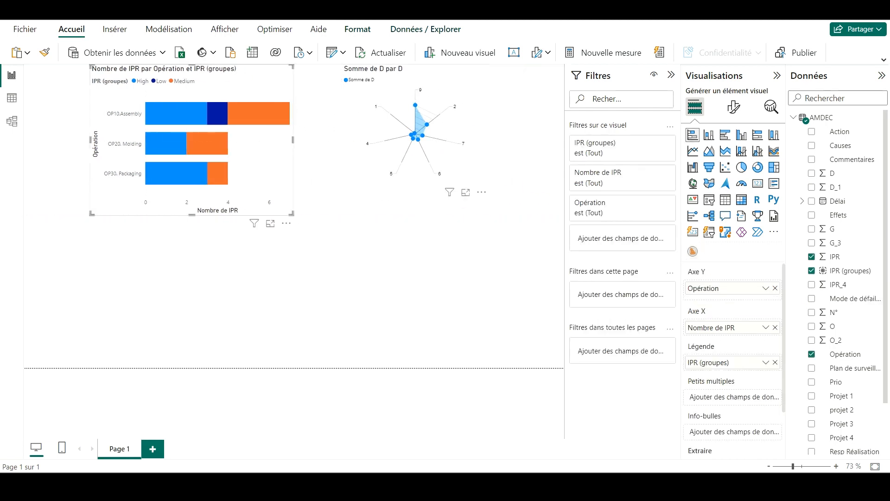
{"action": "left_click_drag", "start_coordinate": [374, 180], "coordinate": [455, 184]}
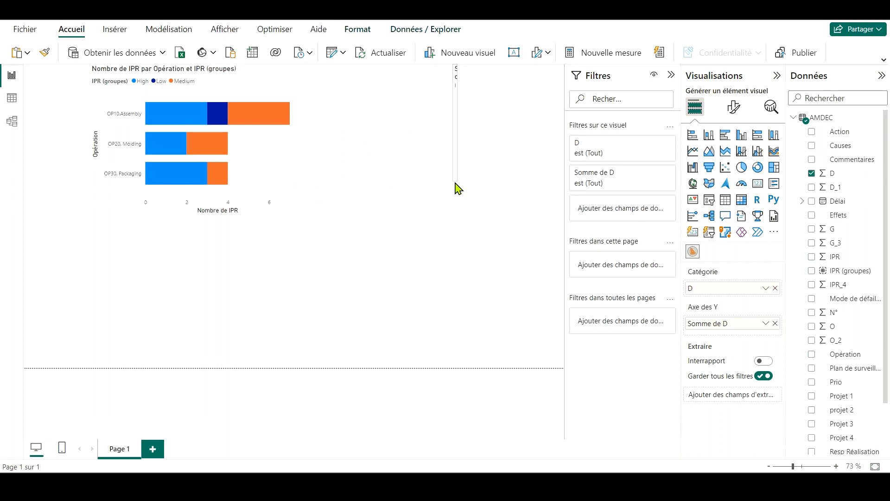
{"action": "left_click", "coordinate": [432, 216]}
{"action": "key", "text": "ctrl+z"}
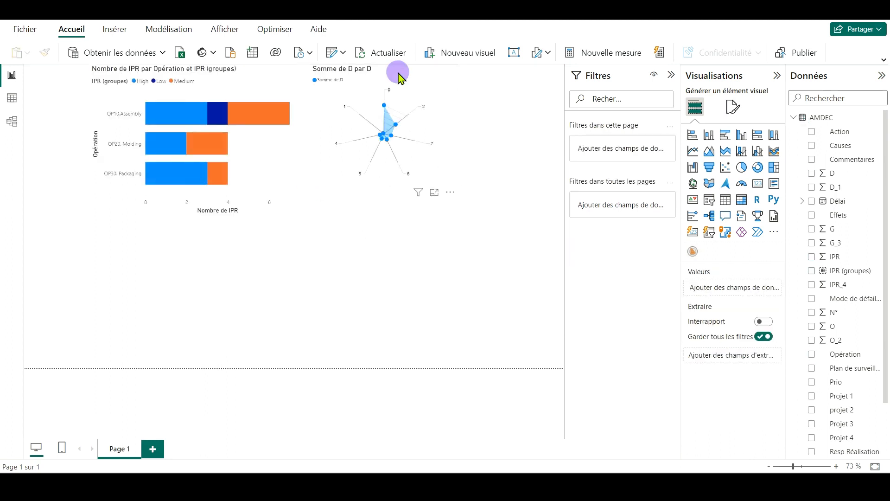
Step: Duplicate the D radar chart by copying and pasting it on the page
{"action": "left_click", "coordinate": [410, 150]}
{"action": "key", "text": "ctrl+c"}
{"action": "key", "text": "ctrl+v"}
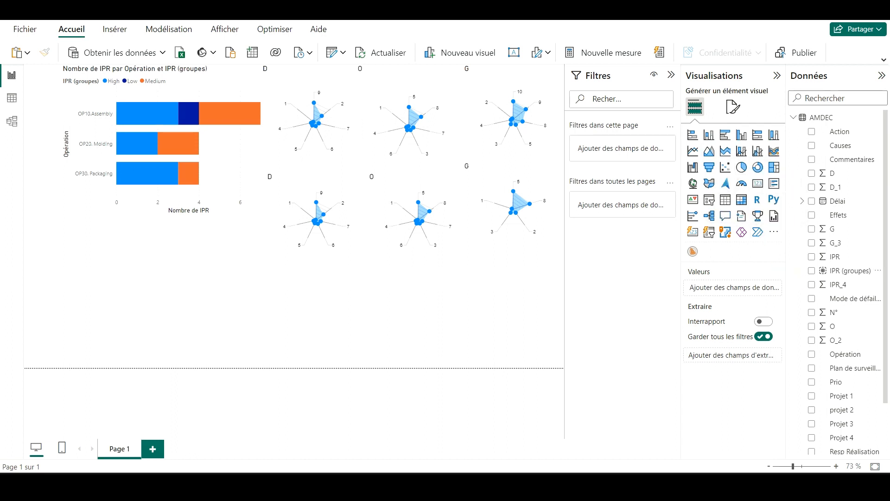
Step: Insert a line chart, place it below the radar charts and widen it to the left
{"action": "left_click", "coordinate": [692, 151]}
{"action": "left_click_drag", "start_coordinate": [162, 240], "coordinate": [455, 266]}
{"action": "left_click_drag", "start_coordinate": [349, 315], "coordinate": [308, 315]}
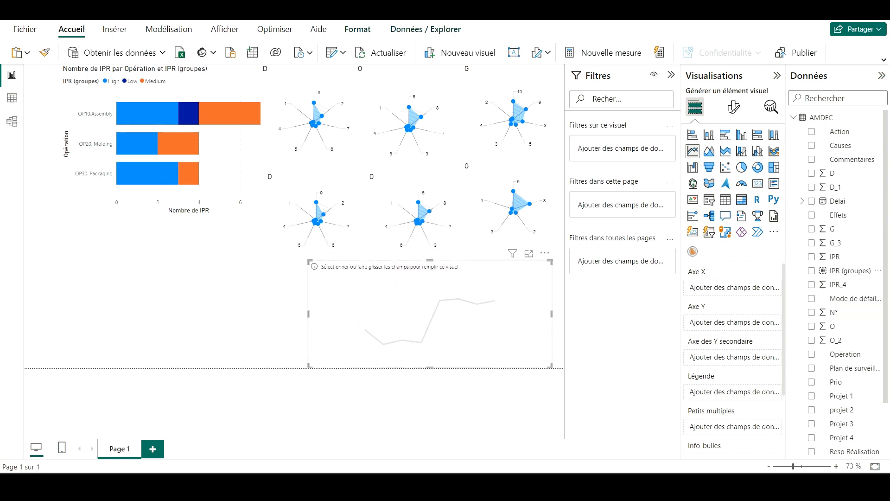
Step: Fill the line chart with Délai on the X axis, the count of Statut on the Y axis and Statut as legend
{"action": "left_click_drag", "start_coordinate": [837, 201], "coordinate": [751, 288]}
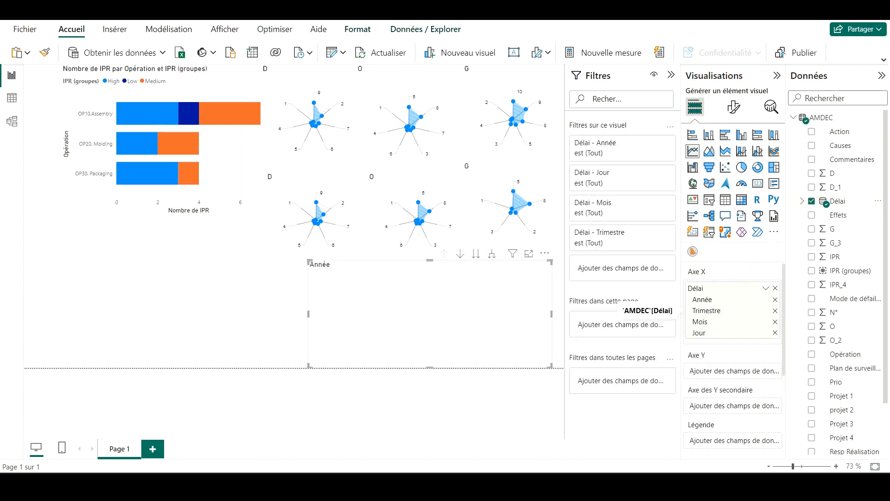
{"action": "scroll", "coordinate": [832, 333], "scroll_direction": "down", "scroll_amount": 3}
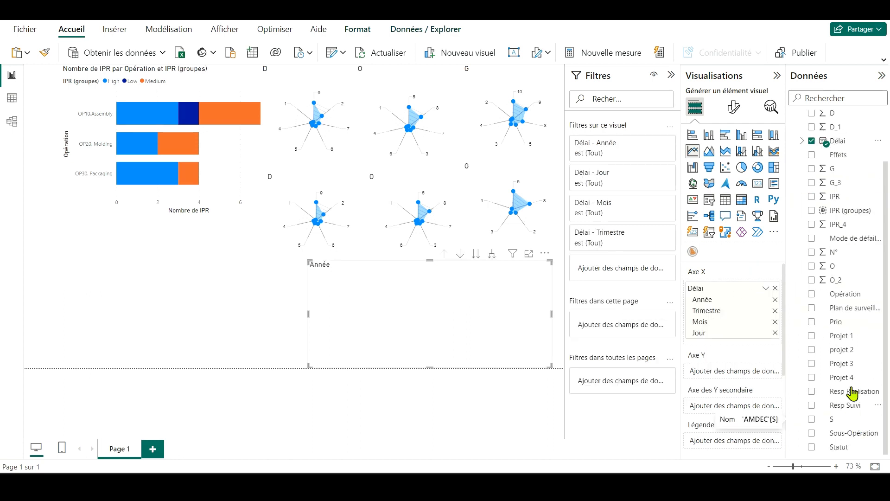
{"action": "left_click_drag", "start_coordinate": [838, 447], "coordinate": [748, 378]}
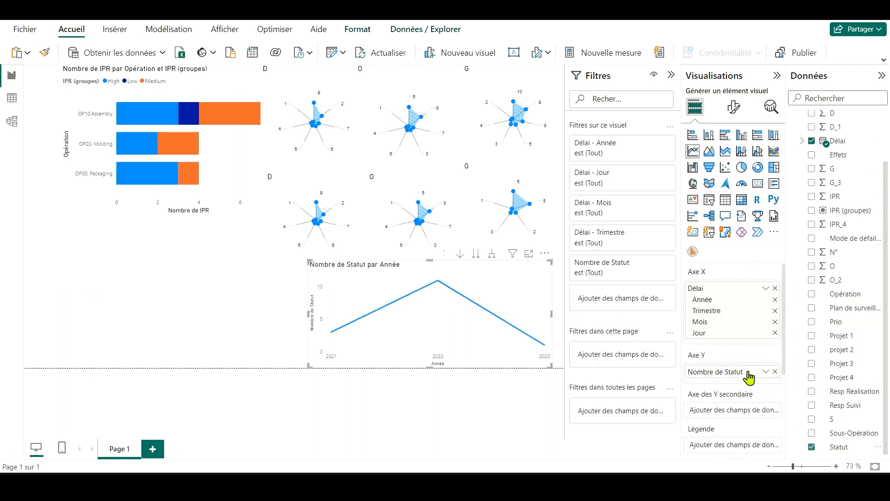
{"action": "scroll", "coordinate": [732, 325], "scroll_direction": "down", "scroll_amount": 3}
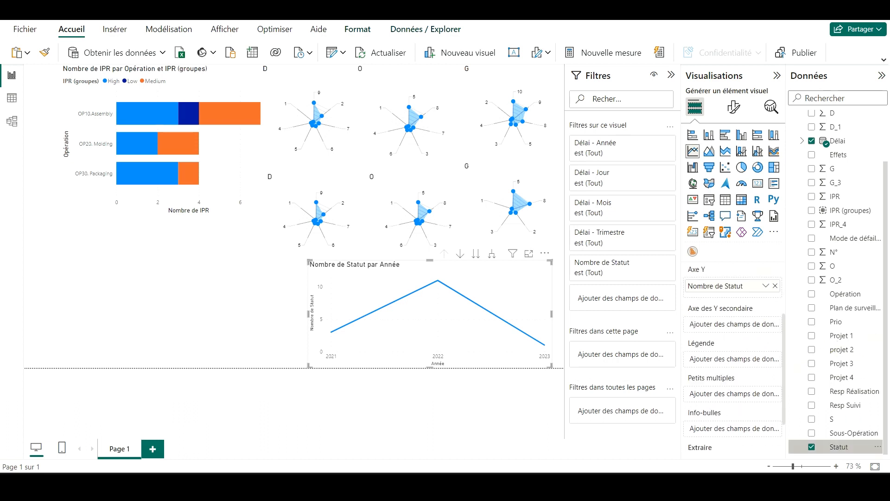
{"action": "left_click_drag", "start_coordinate": [838, 446], "coordinate": [732, 358]}
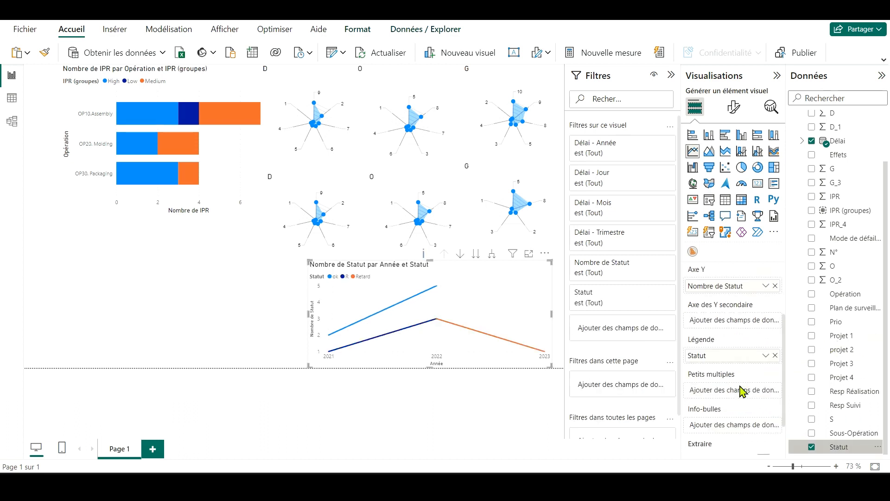
Step: Strip the Année, Trimestre and Mois levels from the line chart's X axis and remove Délai from it
{"action": "scroll", "coordinate": [733, 325], "scroll_direction": "up", "scroll_amount": 3}
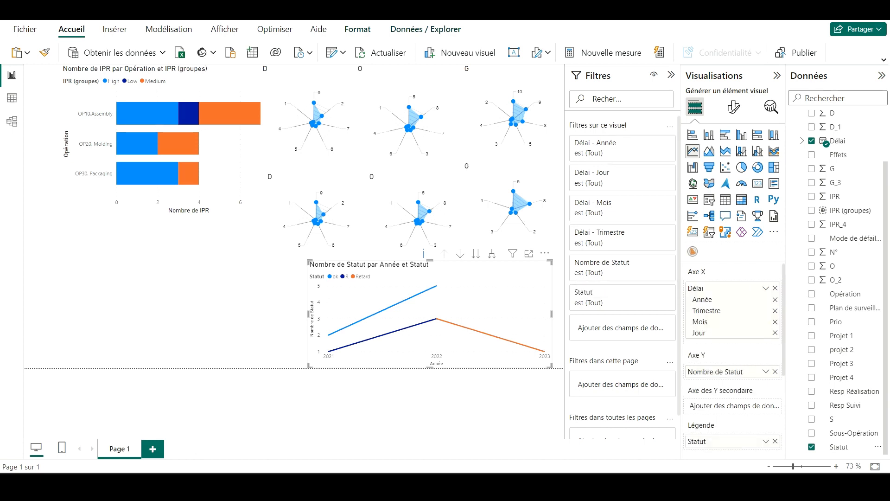
{"action": "left_click", "coordinate": [775, 300]}
{"action": "left_click", "coordinate": [775, 299]}
{"action": "left_click", "coordinate": [775, 300]}
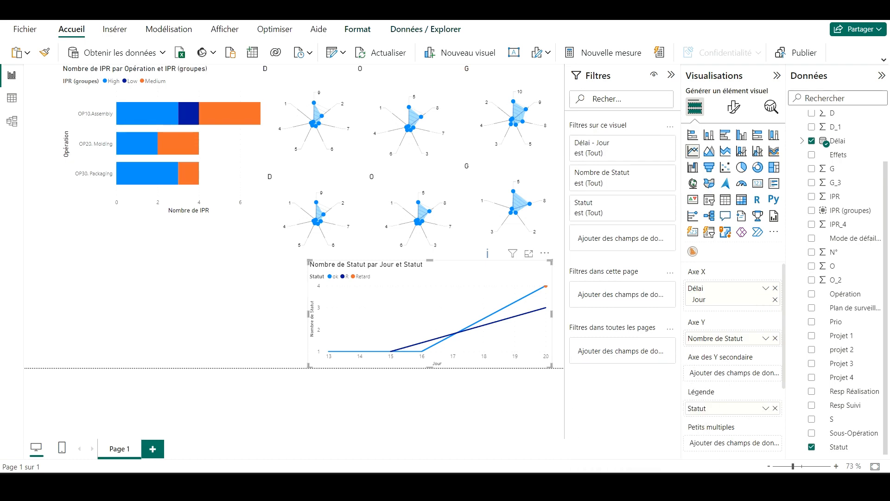
{"action": "key", "text": "alt+Tab"}
{"action": "key", "text": "alt+Tab"}
{"action": "left_click", "coordinate": [774, 288]}
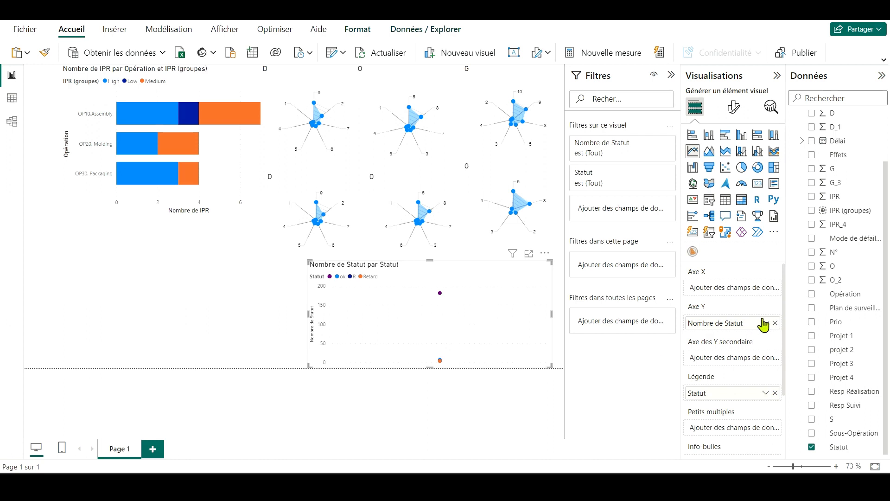
Step: Put Délai on the line chart's X axis as the plain date field instead of the date hierarchy
{"action": "scroll", "coordinate": [816, 332], "scroll_direction": "up", "scroll_amount": 3}
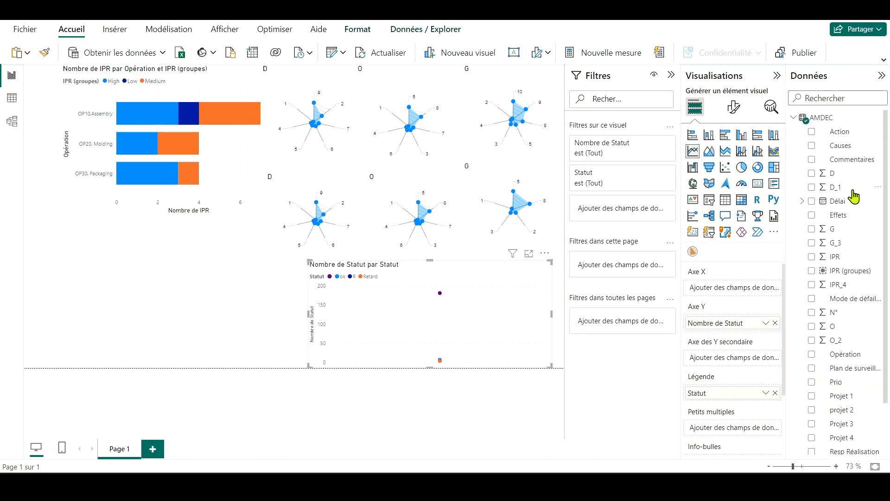
{"action": "left_click_drag", "start_coordinate": [853, 200], "coordinate": [750, 302]}
{"action": "left_click", "coordinate": [765, 289]}
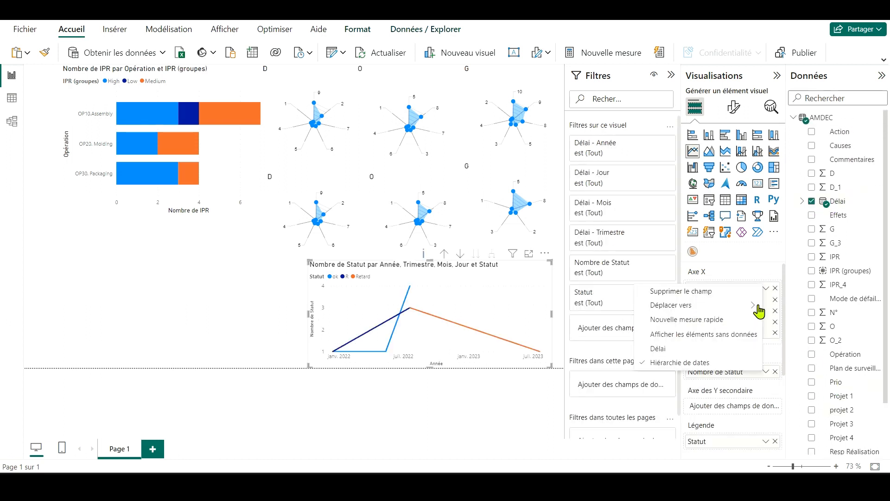
{"action": "mouse_move", "coordinate": [753, 305]}
{"action": "left_click", "coordinate": [658, 348]}
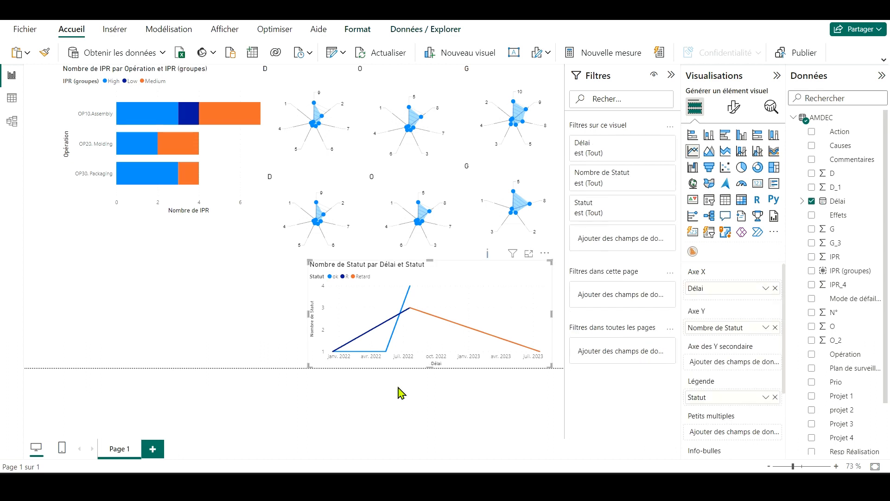
Step: Insert a donut chart with Statut as its legend and the count of Statut as its values
{"action": "left_click", "coordinate": [758, 167]}
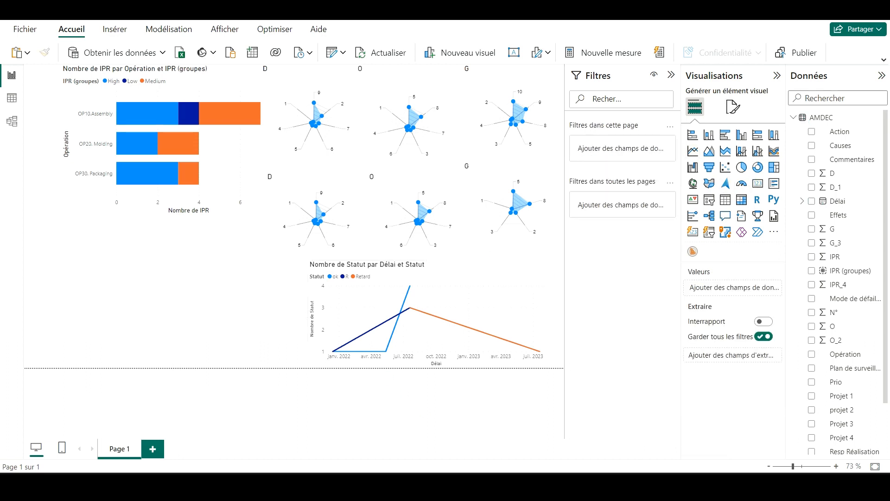
{"action": "scroll", "coordinate": [820, 364], "scroll_direction": "down", "scroll_amount": 2}
{"action": "left_click_drag", "start_coordinate": [837, 439], "coordinate": [734, 289]}
{"action": "left_click_drag", "start_coordinate": [833, 447], "coordinate": [731, 329]}
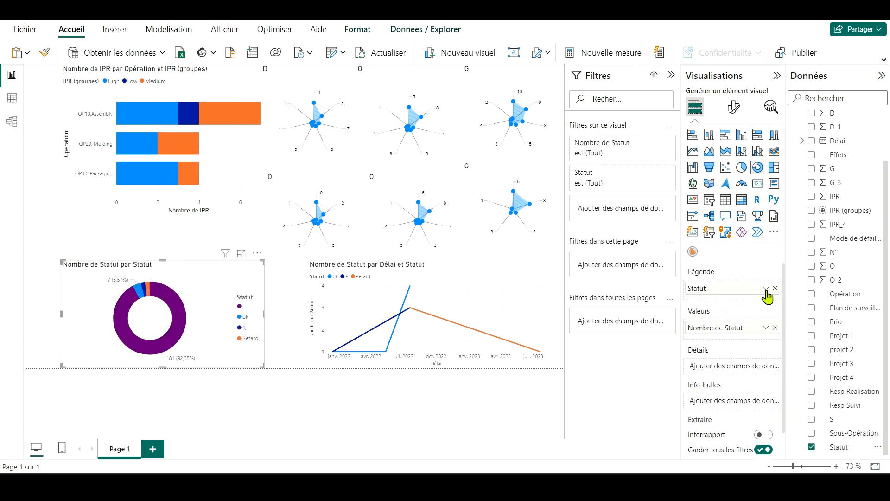
Step: Filter the donut chart on Statut to exclude only the blank value
{"action": "left_click", "coordinate": [653, 172]}
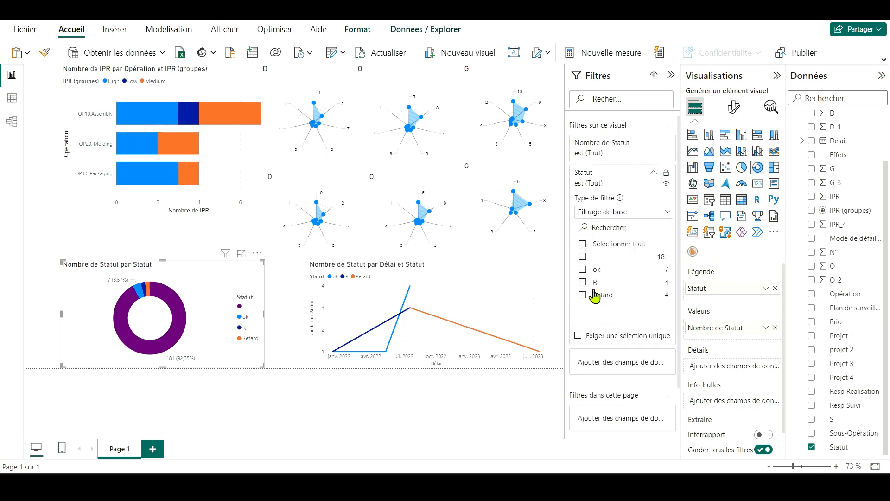
{"action": "left_click", "coordinate": [582, 257]}
{"action": "left_click", "coordinate": [583, 244]}
{"action": "left_click", "coordinate": [582, 256]}
{"action": "left_click", "coordinate": [414, 400]}
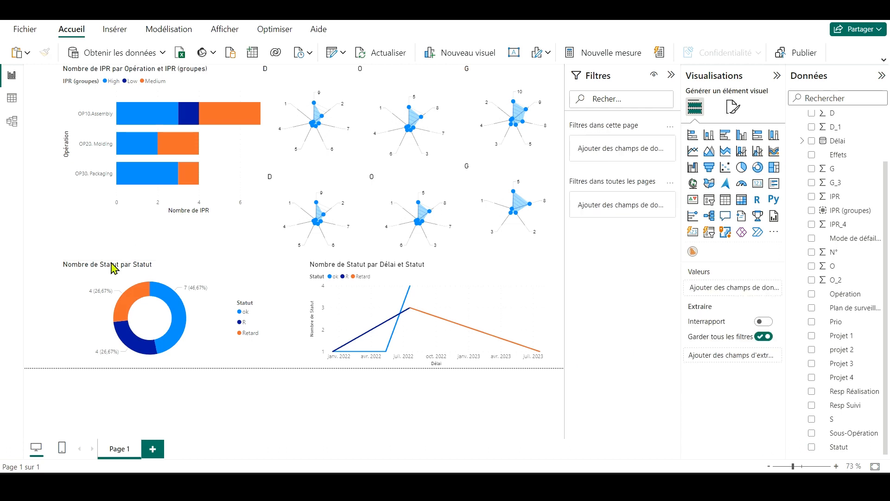
Step: Narrow the donut chart and shift it left, and move the line chart next to it and narrow it too
{"action": "left_click", "coordinate": [148, 301]}
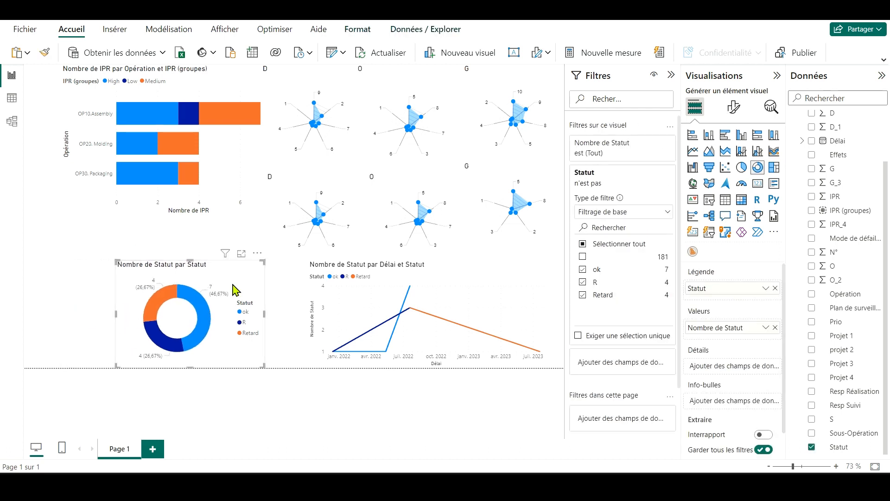
{"action": "left_click", "coordinate": [204, 279]}
{"action": "left_click", "coordinate": [334, 297]}
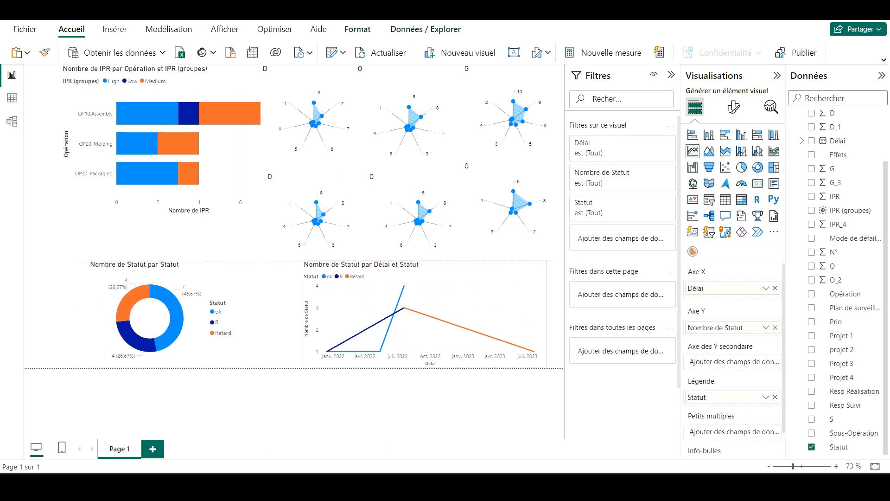
{"action": "left_click_drag", "start_coordinate": [71, 313], "coordinate": [84, 314]}
{"action": "left_click", "coordinate": [480, 318]}
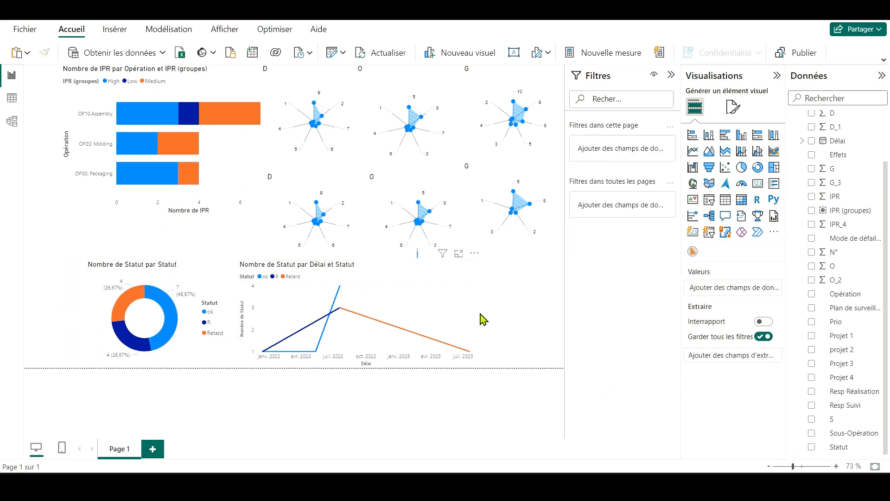
{"action": "left_click_drag", "start_coordinate": [481, 318], "coordinate": [447, 318]}
{"action": "left_click", "coordinate": [468, 325]}
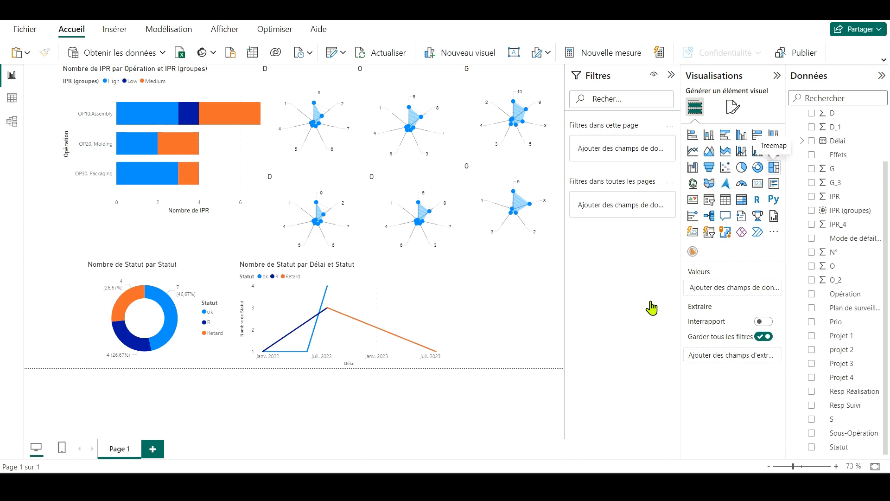
Step: Insert a treemap beside the line chart with IPR (groupes) as its category
{"action": "left_click", "coordinate": [773, 167]}
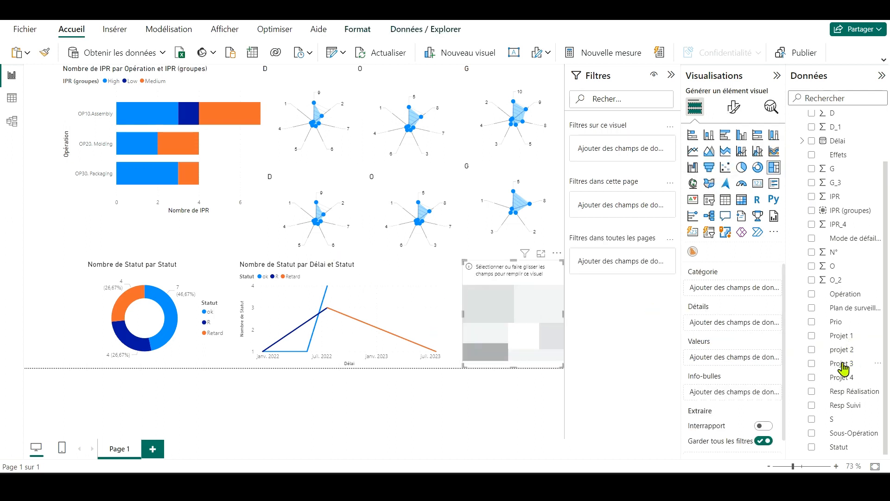
{"action": "scroll", "coordinate": [837, 432], "scroll_direction": "up", "scroll_amount": 3}
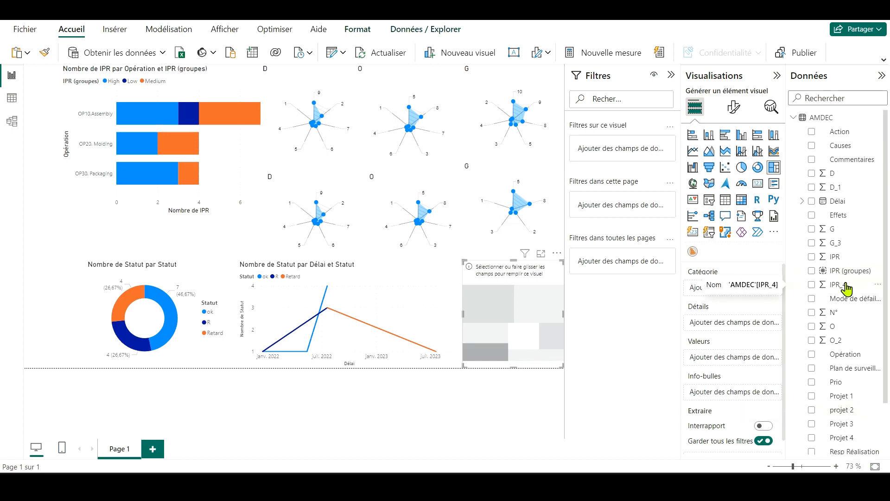
{"action": "left_click_drag", "start_coordinate": [842, 271], "coordinate": [751, 291]}
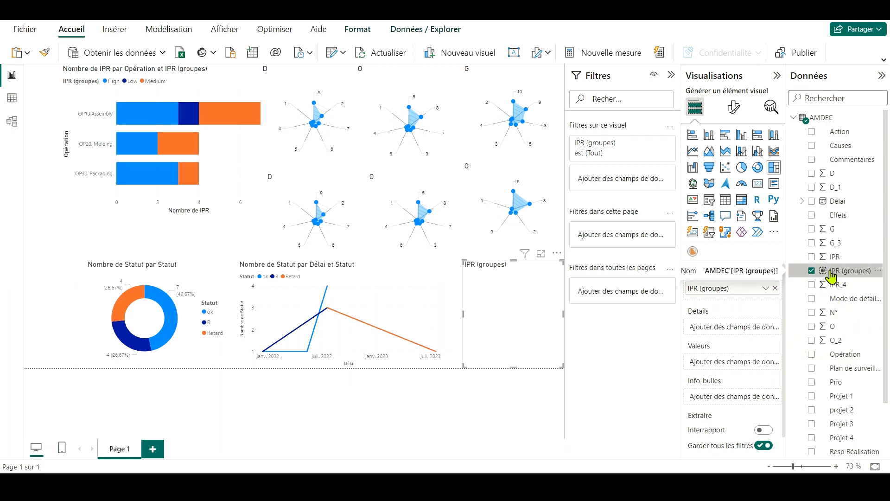
Step: Try Statut as the treemap's details, and use the count of Statut as its values instead
{"action": "scroll", "coordinate": [849, 394], "scroll_direction": "down", "scroll_amount": 2}
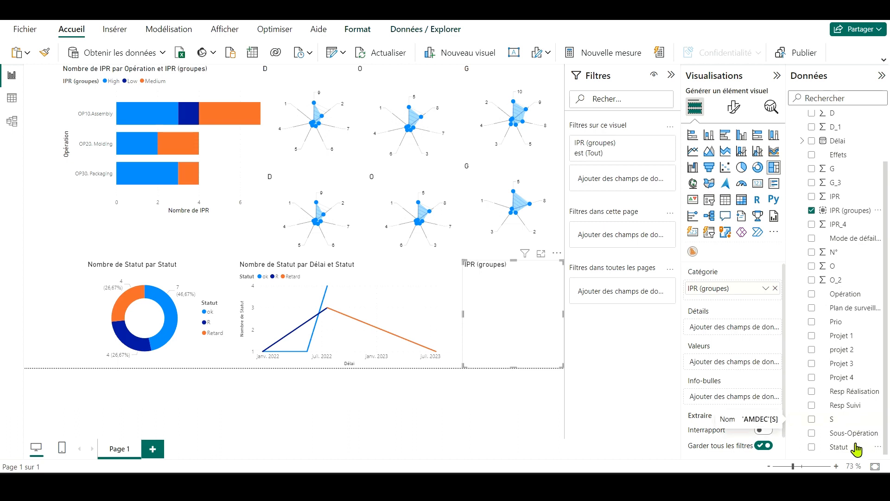
{"action": "left_click", "coordinate": [851, 446]}
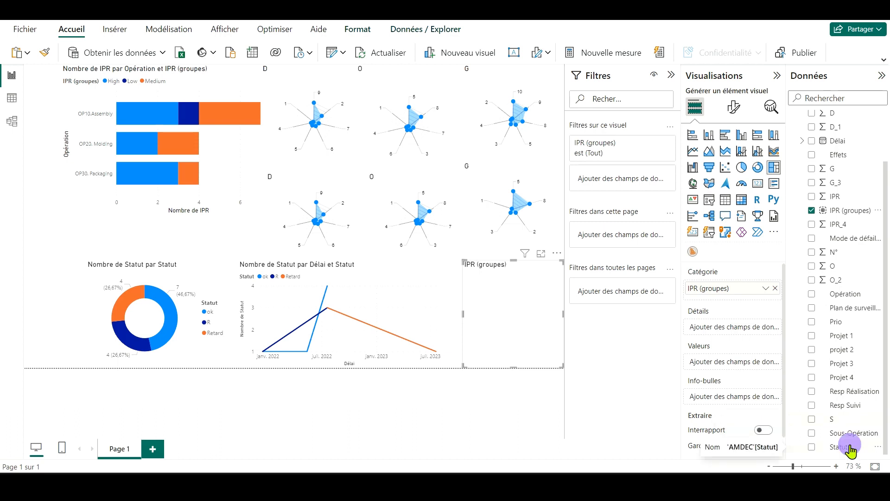
{"action": "left_click_drag", "start_coordinate": [850, 447], "coordinate": [754, 334]}
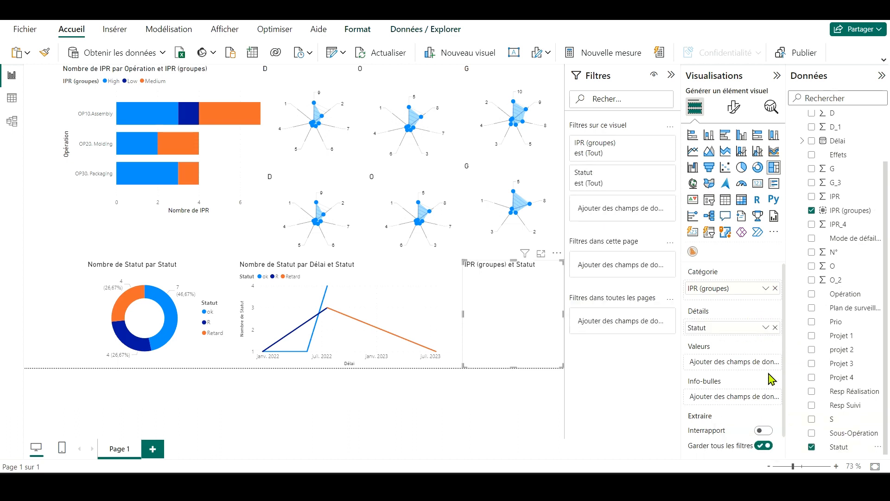
{"action": "left_click", "coordinate": [774, 327]}
{"action": "left_click_drag", "start_coordinate": [846, 446], "coordinate": [760, 364]}
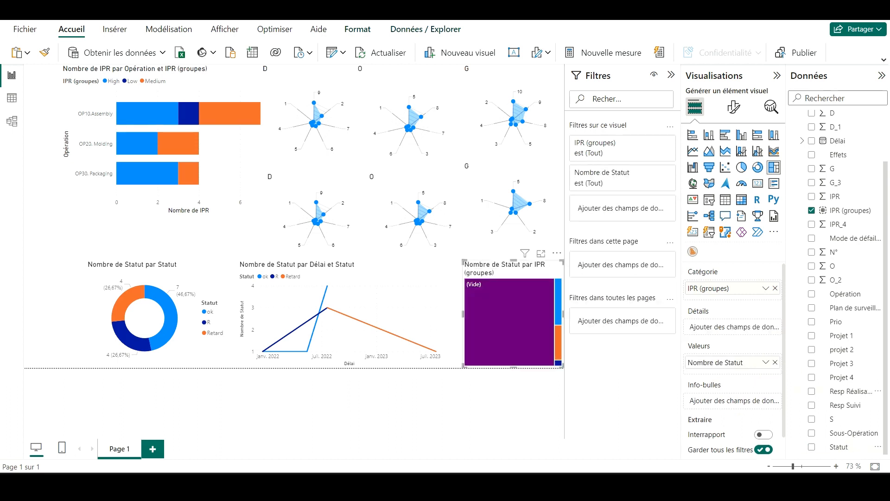
Step: Filter the treemap on IPR (groupes) to exclude the (Vide) and Low groups
{"action": "left_click", "coordinate": [652, 144]}
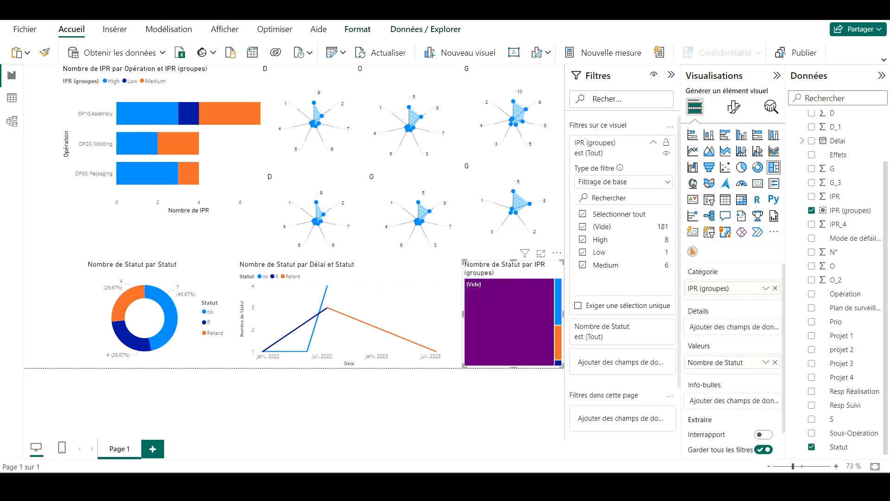
{"action": "left_click", "coordinate": [583, 227]}
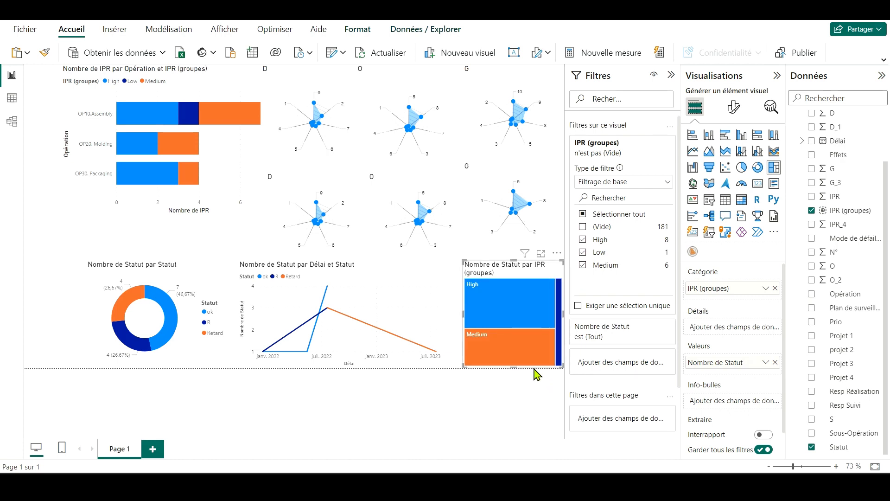
{"action": "left_click", "coordinate": [582, 252]}
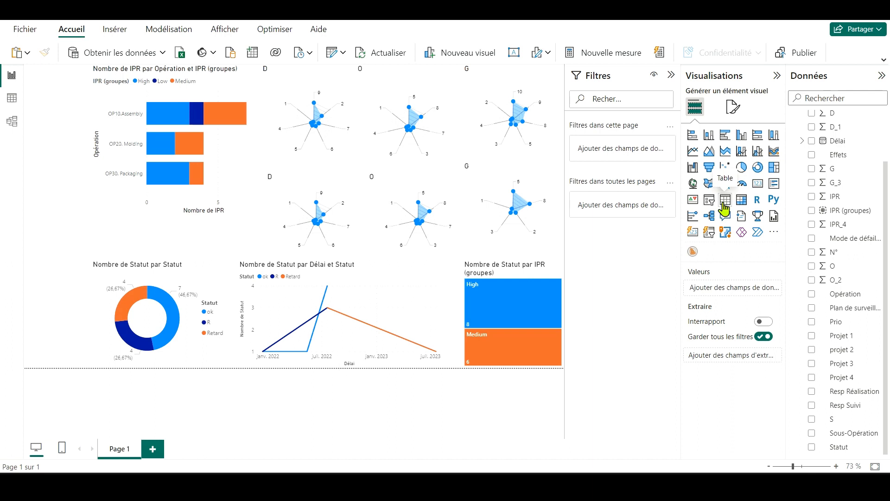
{"action": "left_click", "coordinate": [725, 199]}
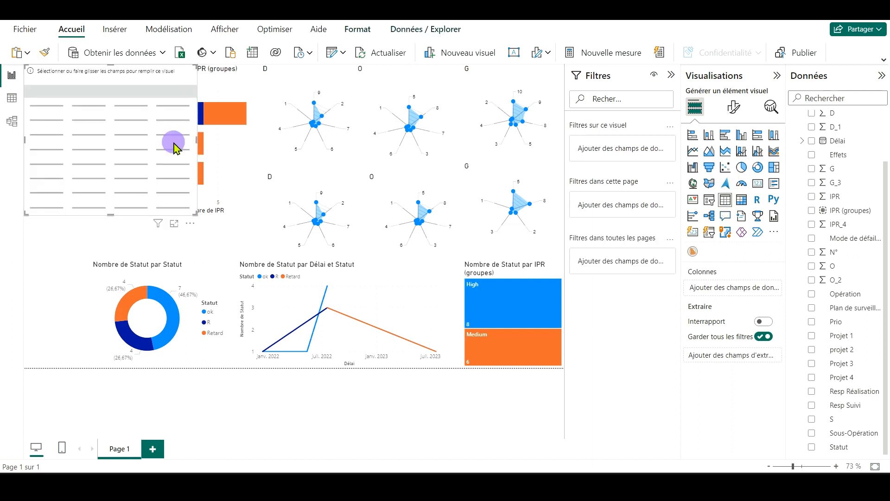
{"action": "left_click_drag", "start_coordinate": [174, 144], "coordinate": [85, 136]}
{"action": "left_click_drag", "start_coordinate": [840, 335], "coordinate": [740, 294]}
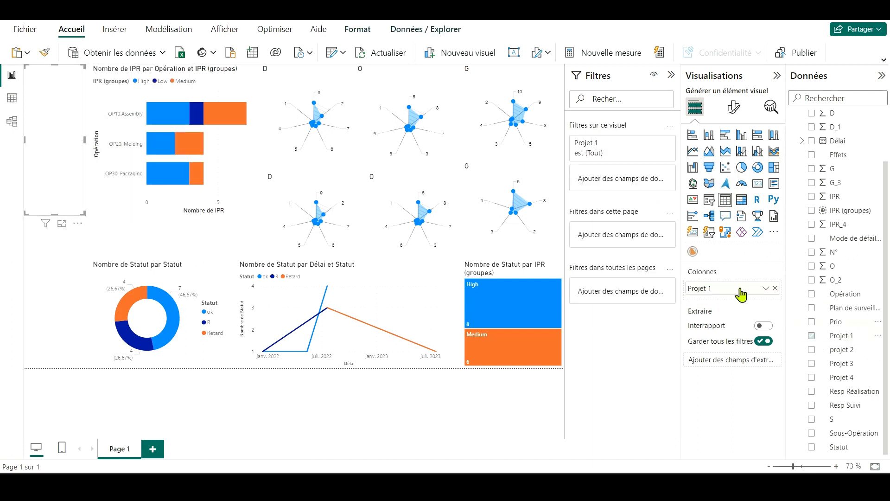
{"action": "left_click_drag", "start_coordinate": [839, 349], "coordinate": [749, 301]}
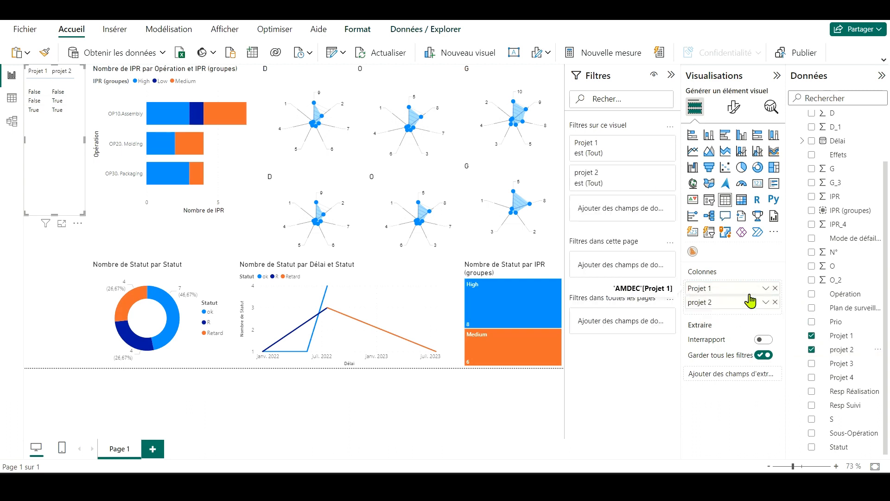
{"action": "left_click", "coordinate": [775, 288]}
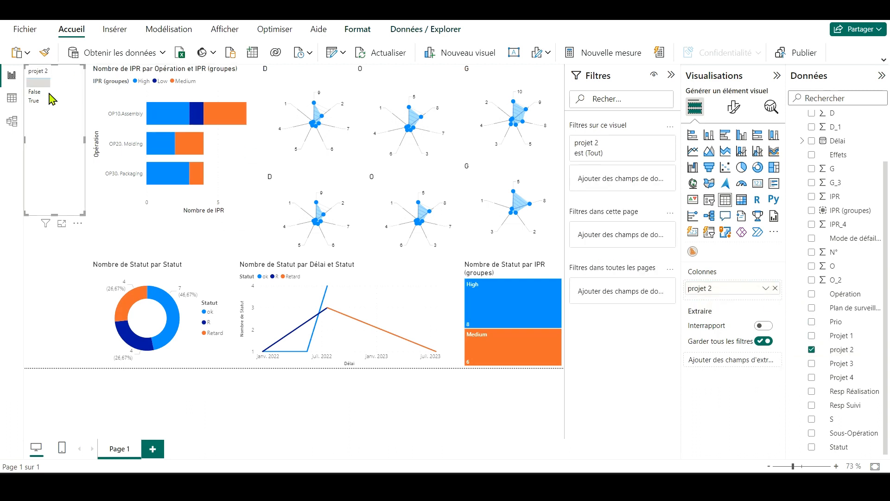
{"action": "key", "text": "Delete"}
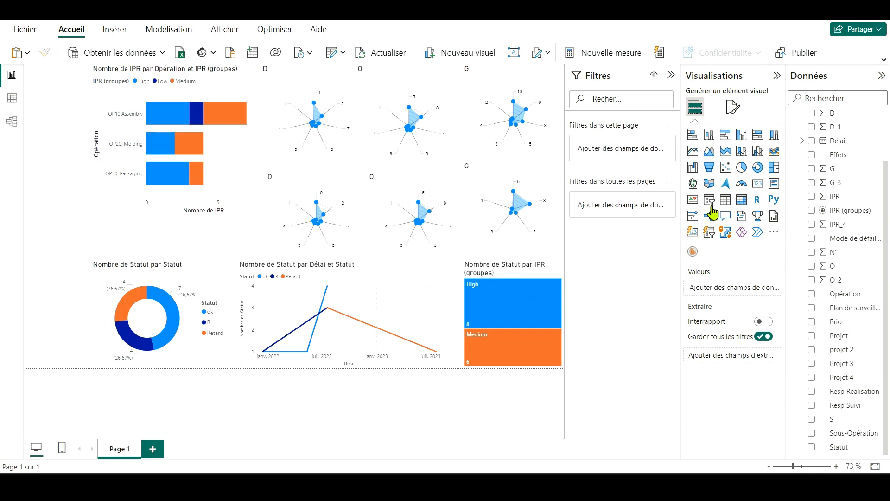
Step: Insert a slicer in the narrow space left of the IPR bar chart, with Opération as its field
{"action": "left_click", "coordinate": [712, 204]}
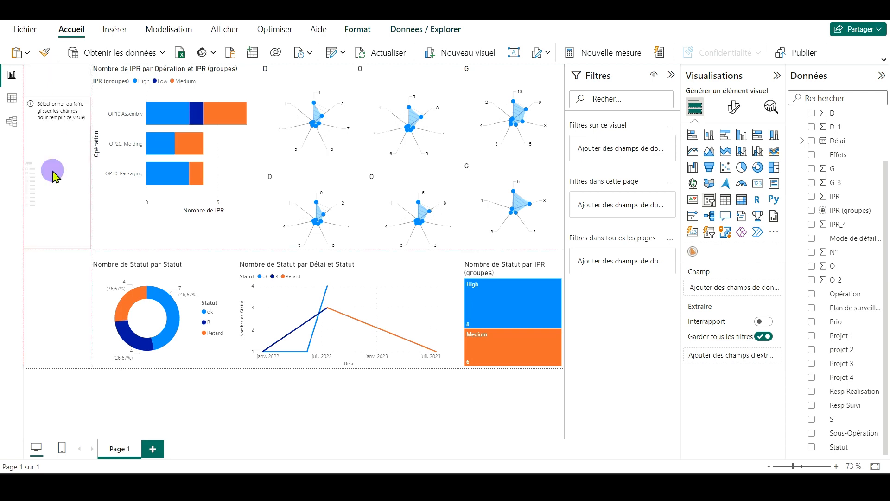
{"action": "left_click_drag", "start_coordinate": [54, 174], "coordinate": [47, 307]}
{"action": "key", "text": "ctrl+z"}
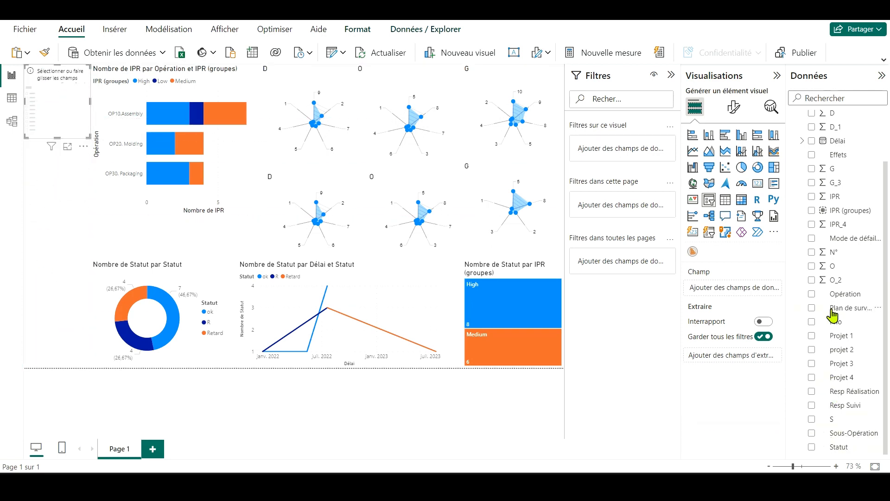
{"action": "left_click", "coordinate": [811, 293]}
Step: Duplicate the Opération slicer and place the copy directly below the original
{"action": "key", "text": "ctrl+c"}
{"action": "key", "text": "ctrl+v"}
{"action": "left_click_drag", "start_coordinate": [58, 76], "coordinate": [53, 131]}
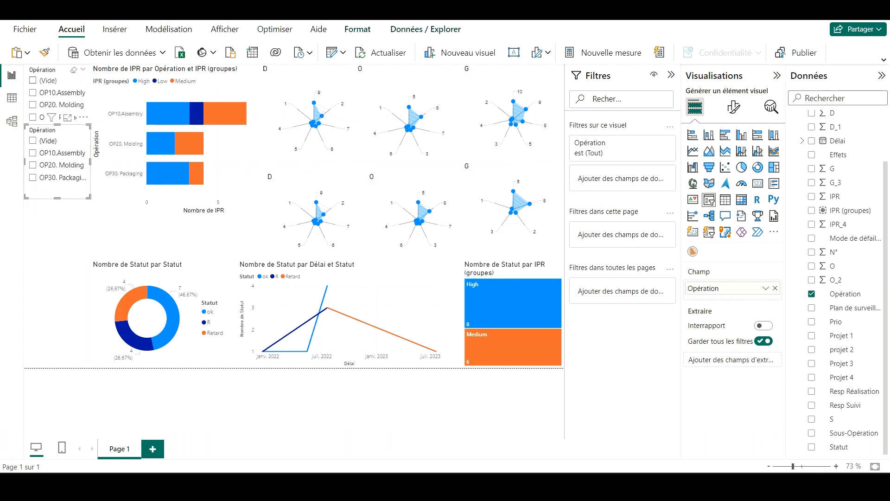
Step: Set the upper Opération slicer's style to Vignette
{"action": "left_click", "coordinate": [73, 83]}
{"action": "left_click", "coordinate": [731, 114]}
{"action": "left_click", "coordinate": [743, 158]}
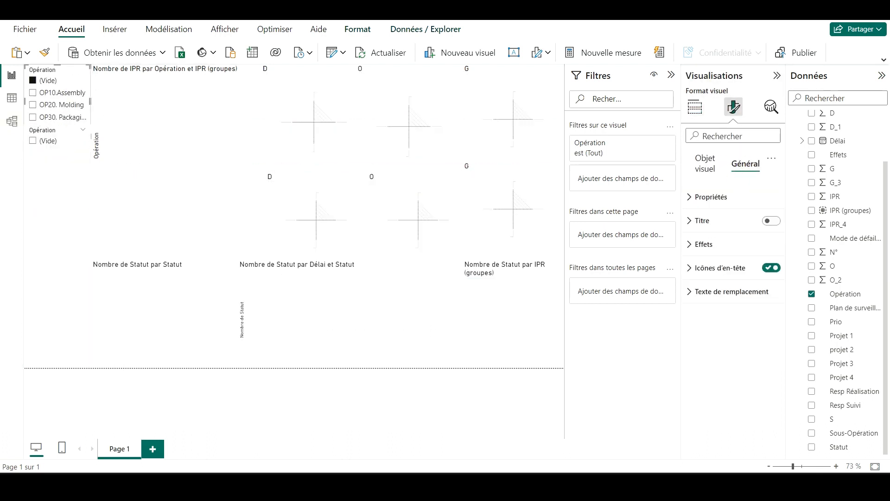
{"action": "left_click", "coordinate": [704, 163]}
{"action": "left_click", "coordinate": [732, 244]}
{"action": "left_click", "coordinate": [728, 270]}
{"action": "left_click", "coordinate": [80, 102]}
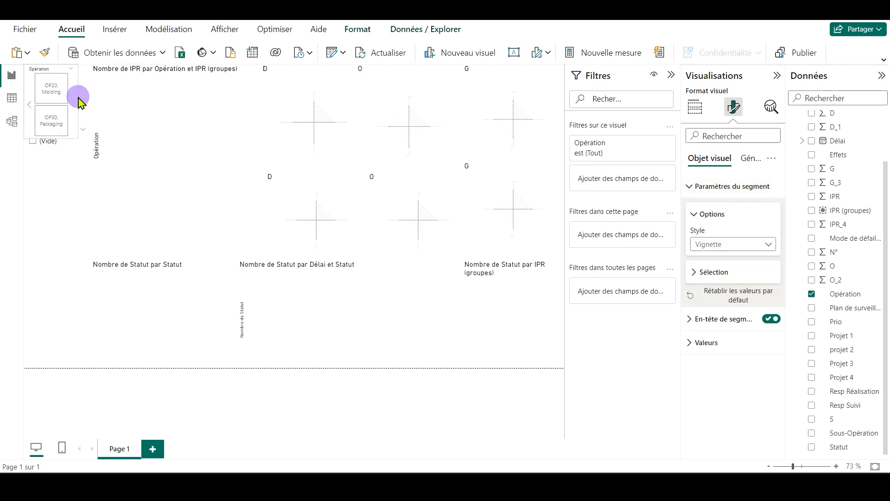
Step: Narrow and shorten the Opération tile slicer, and select OP20. Molding in it
{"action": "left_click_drag", "start_coordinate": [78, 97], "coordinate": [72, 97]}
{"action": "left_click_drag", "start_coordinate": [48, 138], "coordinate": [102, 88]}
{"action": "mouse_move", "coordinate": [63, 111]}
{"action": "left_mouse_down"}
{"action": "mouse_move", "coordinate": [62, 94]}
{"action": "mouse_move", "coordinate": [62, 115]}
{"action": "left_mouse_up"}
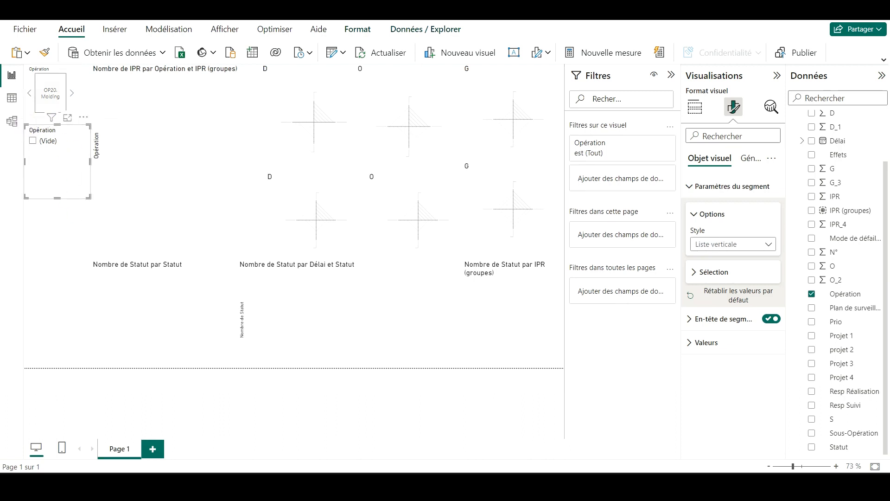
{"action": "left_click", "coordinate": [53, 105]}
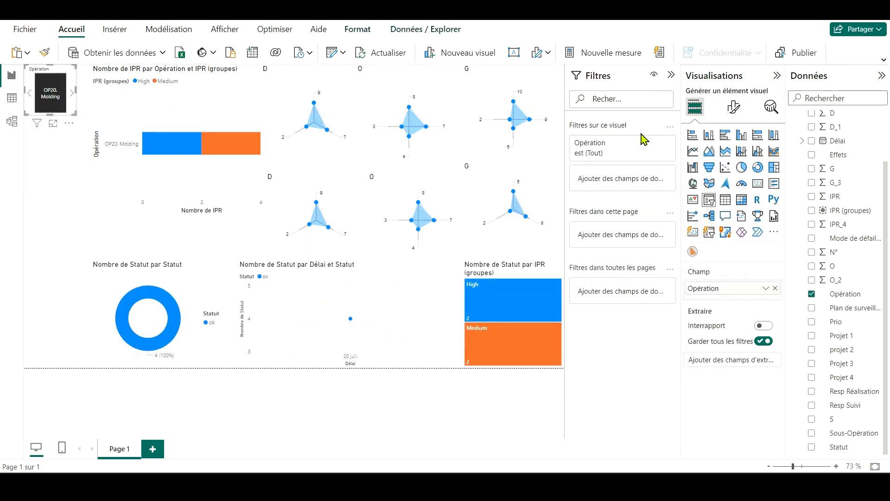
Step: Try the Liste déroulante style on the Opération slicer
{"action": "left_click", "coordinate": [733, 107]}
{"action": "left_click", "coordinate": [741, 244]}
{"action": "left_click", "coordinate": [736, 284]}
{"action": "left_click", "coordinate": [51, 95]}
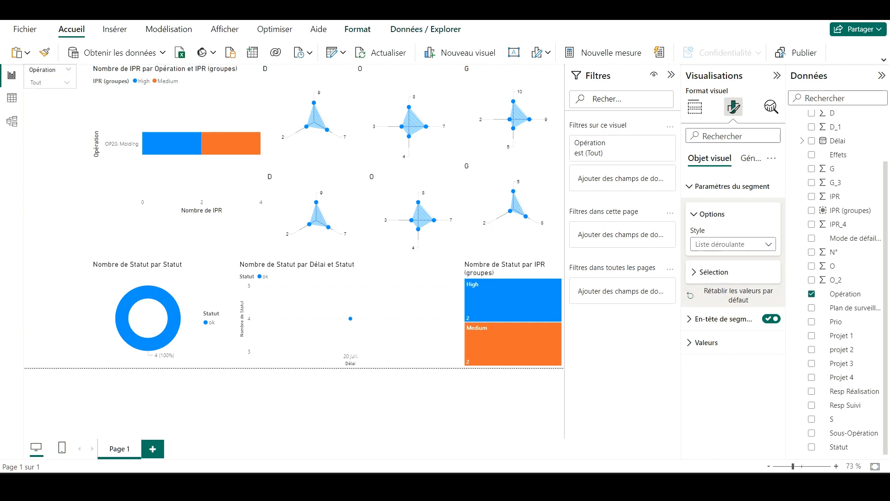
Step: Make the Opération slicer taller and switch its style back to Vignette
{"action": "left_click_drag", "start_coordinate": [50, 181], "coordinate": [50, 172]}
{"action": "left_click", "coordinate": [733, 245]}
{"action": "left_click", "coordinate": [714, 271]}
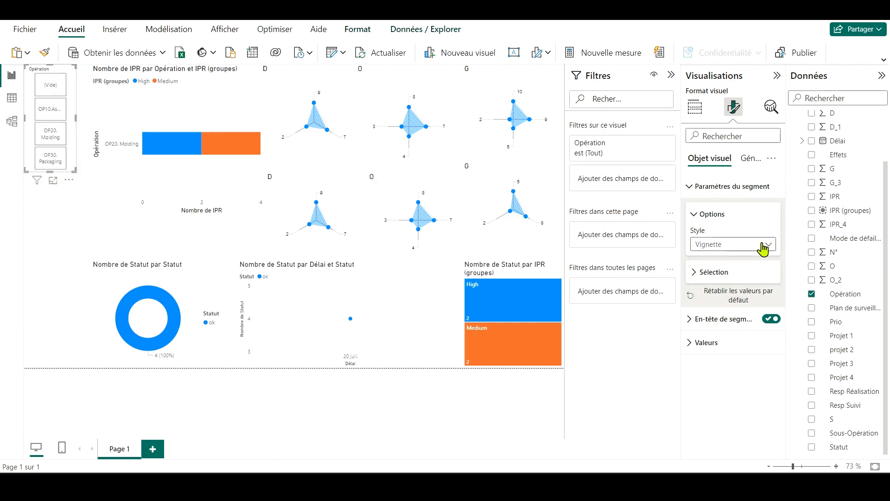
Step: Filter the Opération slicer to exclude the (Vide) value
{"action": "left_click", "coordinate": [666, 142]}
{"action": "left_click", "coordinate": [582, 213]}
{"action": "left_click", "coordinate": [583, 227]}
{"action": "left_click", "coordinate": [666, 142]}
Step: Duplicate the Opération slicer below itself, change the copy's field to Resp Réalisation, and allow (Vide) in its Opération filter
{"action": "key", "text": "ctrl+c"}
{"action": "key", "text": "ctrl+v"}
{"action": "left_click_drag", "start_coordinate": [61, 86], "coordinate": [55, 197]}
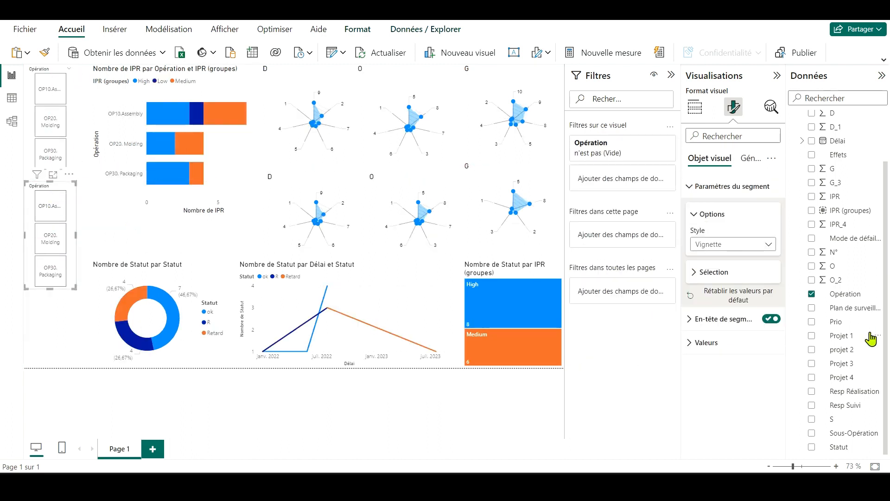
{"action": "left_click_drag", "start_coordinate": [845, 391], "coordinate": [726, 288]}
{"action": "left_click", "coordinate": [666, 143]}
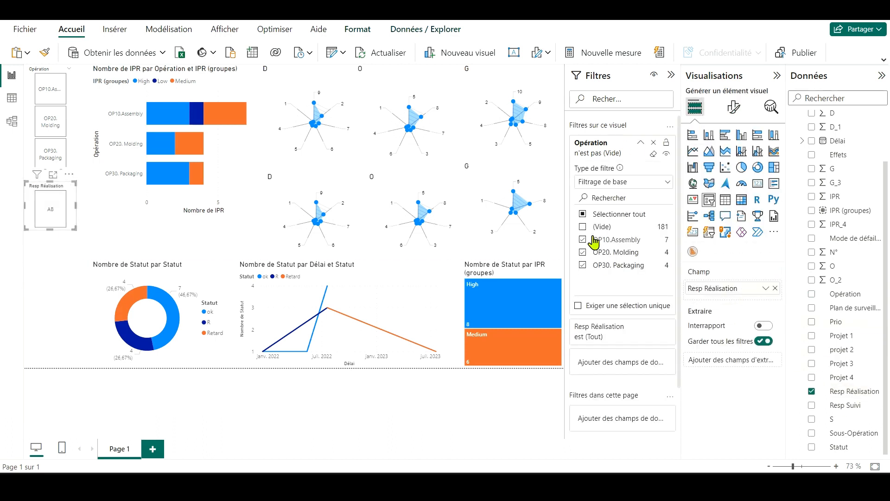
{"action": "left_click", "coordinate": [582, 227]}
Step: Duplicate the Resp Réalisation slicer below itself and change the copy's field to Resp Suivi
{"action": "key", "text": "ctrl+c"}
{"action": "key", "text": "ctrl+v"}
{"action": "left_click_drag", "start_coordinate": [31, 193], "coordinate": [25, 238]}
{"action": "left_click_drag", "start_coordinate": [845, 405], "coordinate": [742, 288]}
Step: Resize and space out the Opération, Resp Réalisation and Resp Suivi slicers as a column beside the charts
{"action": "left_click_drag", "start_coordinate": [48, 247], "coordinate": [49, 266]}
{"action": "left_click_drag", "start_coordinate": [50, 307], "coordinate": [49, 367]}
{"action": "left_click", "coordinate": [31, 188]}
{"action": "left_click_drag", "start_coordinate": [32, 262], "coordinate": [32, 249]}
{"action": "left_click_drag", "start_coordinate": [50, 352], "coordinate": [50, 313]}
{"action": "left_click", "coordinate": [59, 339]}
{"action": "left_click", "coordinate": [33, 93]}
{"action": "left_click_drag", "start_coordinate": [50, 171], "coordinate": [48, 158]}
Step: Move the IPR bar chart down and lower the tops of the upper D, O and G radar charts to free space above them
{"action": "left_click", "coordinate": [77, 360]}
{"action": "left_click_drag", "start_coordinate": [133, 85], "coordinate": [129, 127]}
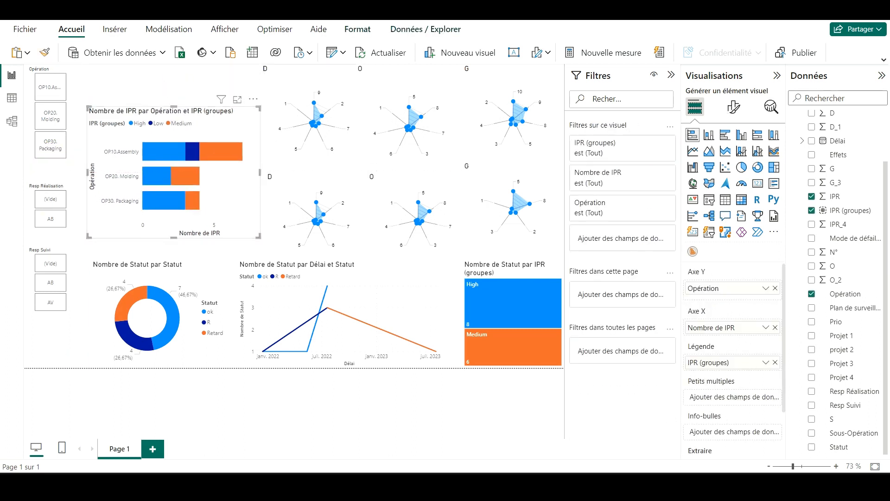
{"action": "left_click", "coordinate": [298, 84]}
{"action": "left_click_drag", "start_coordinate": [314, 65], "coordinate": [314, 86]}
{"action": "left_click", "coordinate": [420, 78]}
{"action": "left_click_drag", "start_coordinate": [409, 65], "coordinate": [408, 79]}
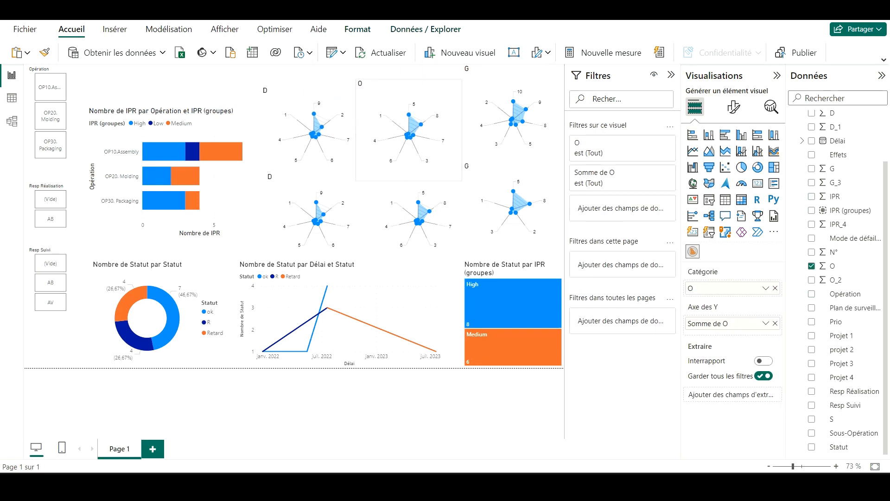
{"action": "left_click", "coordinate": [486, 88]}
{"action": "left_click_drag", "start_coordinate": [513, 65], "coordinate": [513, 79]}
{"action": "left_click", "coordinate": [95, 76]}
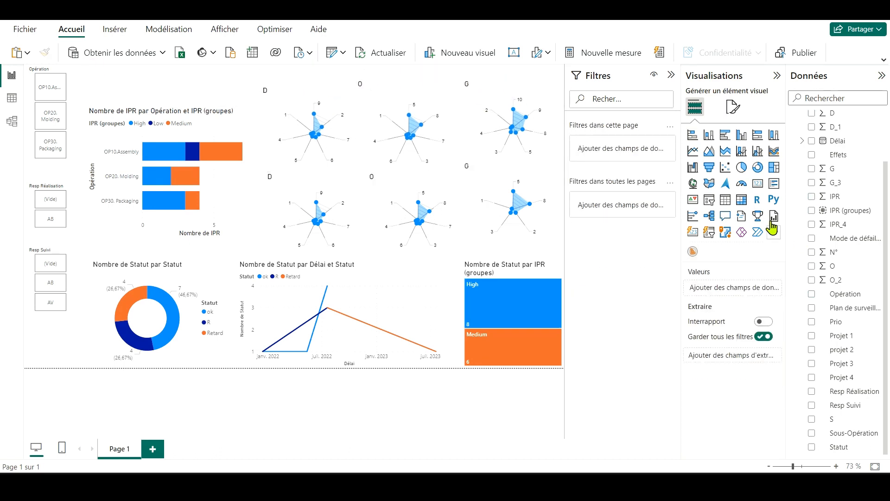
Step: Insert a flat slicer above the IPR bar chart with Projet 1 as its field
{"action": "left_click", "coordinate": [708, 202]}
{"action": "left_click_drag", "start_coordinate": [122, 139], "coordinate": [132, 94]}
{"action": "left_click_drag", "start_coordinate": [140, 188], "coordinate": [140, 86]}
{"action": "left_click_drag", "start_coordinate": [840, 346], "coordinate": [746, 291]}
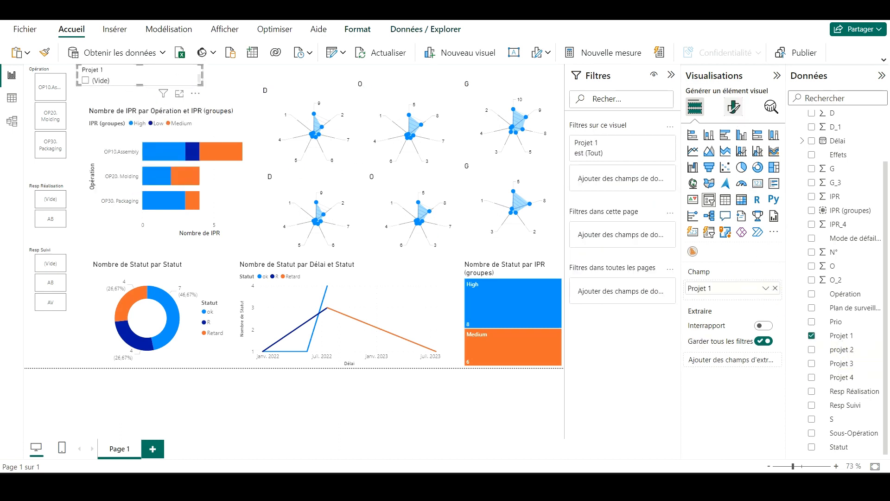
Step: Set the Projet 1 slicer's style to Liste déroulante
{"action": "left_click", "coordinate": [733, 107]}
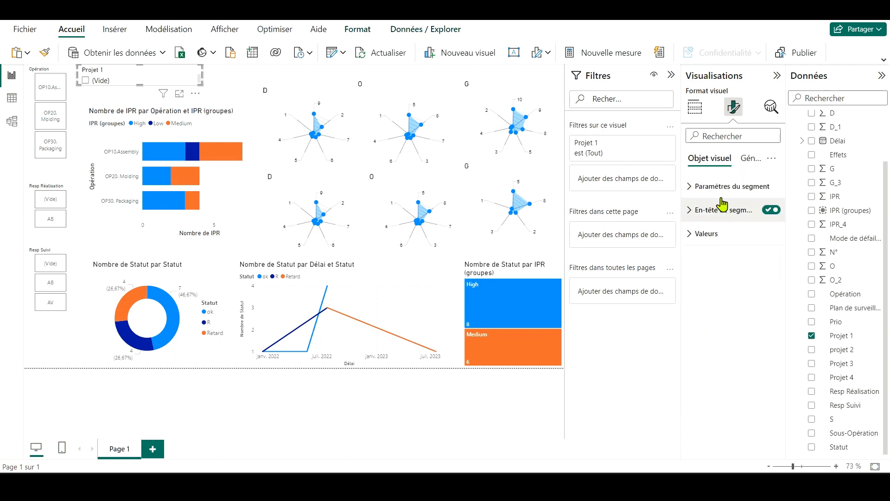
{"action": "left_click", "coordinate": [732, 186]}
{"action": "left_click", "coordinate": [732, 244]}
{"action": "left_click", "coordinate": [716, 284]}
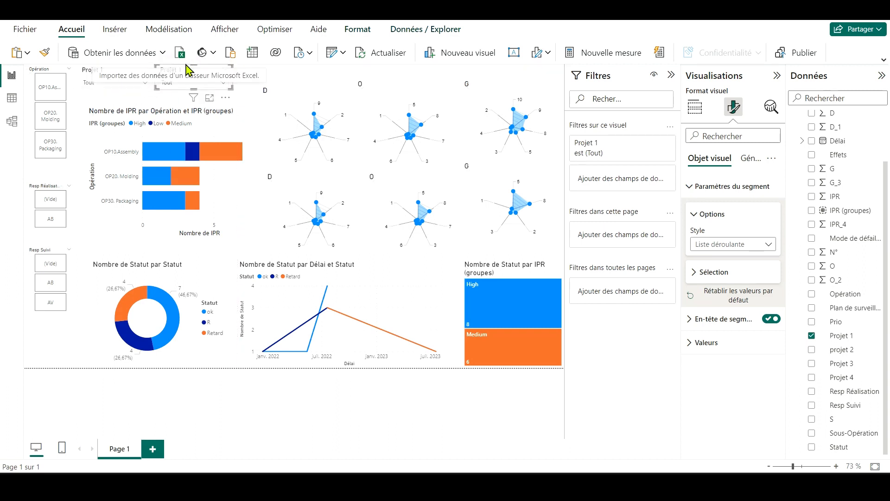
Step: Duplicate the Projet 1 dropdown slicer to make a row of four across the top of the page
{"action": "left_click", "coordinate": [193, 75]}
{"action": "key", "text": "ctrl+v"}
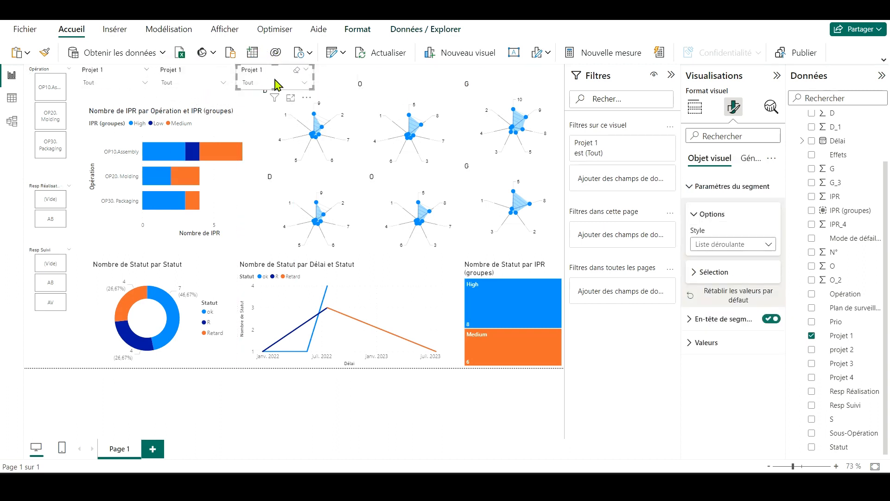
{"action": "key", "text": "ctrl+v"}
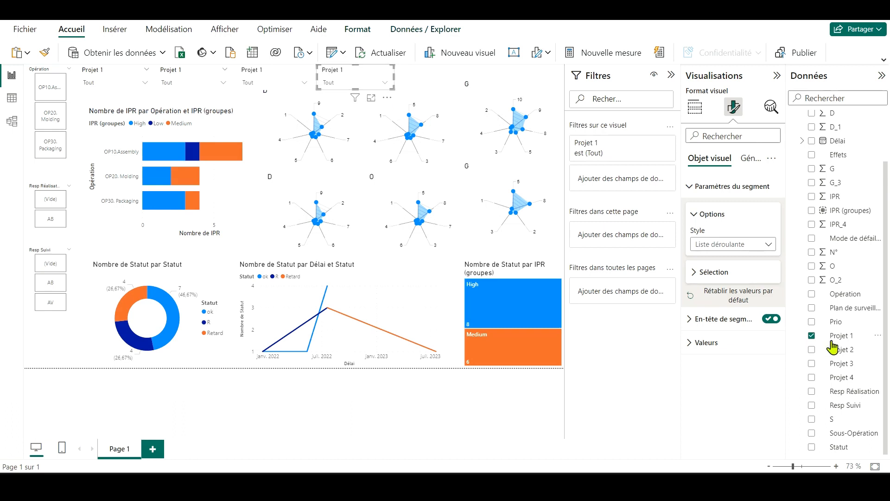
Step: Narrow the upper G radar chart slightly from its left side
{"action": "left_click", "coordinate": [502, 91]}
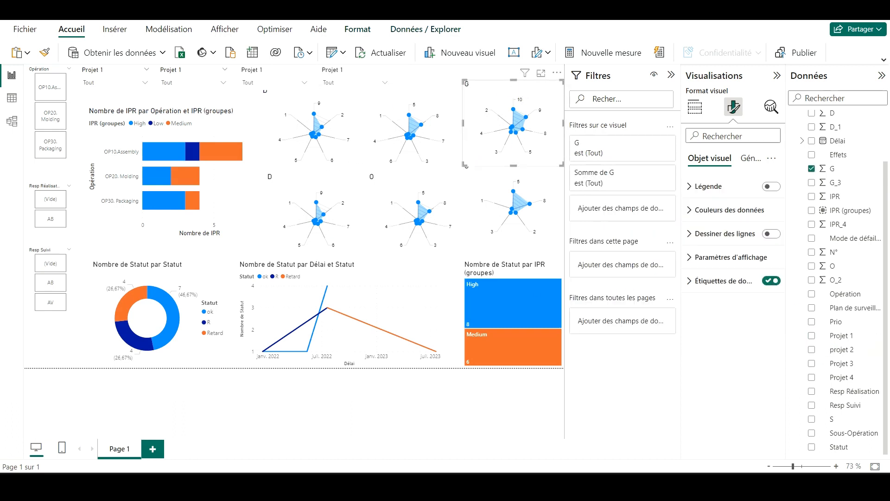
{"action": "mouse_move", "coordinate": [465, 164]}
{"action": "left_mouse_down"}
{"action": "mouse_move", "coordinate": [481, 162]}
{"action": "mouse_move", "coordinate": [470, 166]}
{"action": "left_mouse_up"}
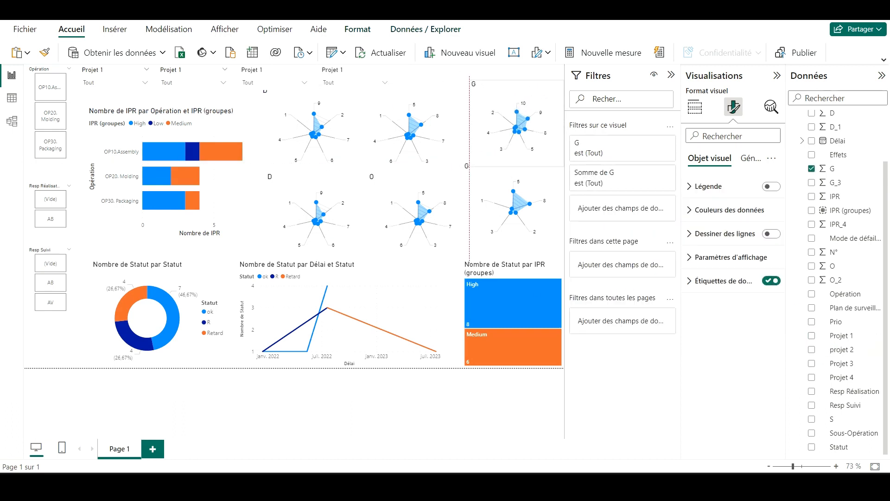
{"action": "left_click", "coordinate": [41, 352]}
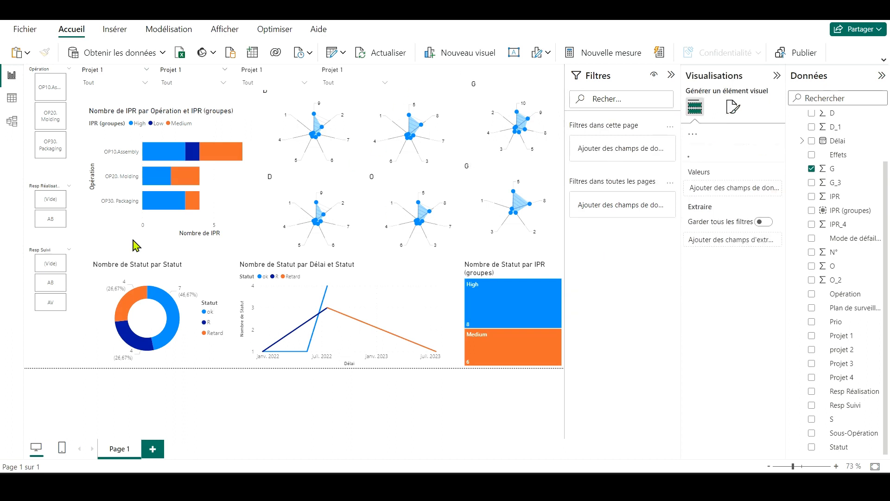
Step: Try the Température theme on the report, and undo it
{"action": "left_click", "coordinate": [169, 29]}
{"action": "left_click", "coordinate": [225, 29]}
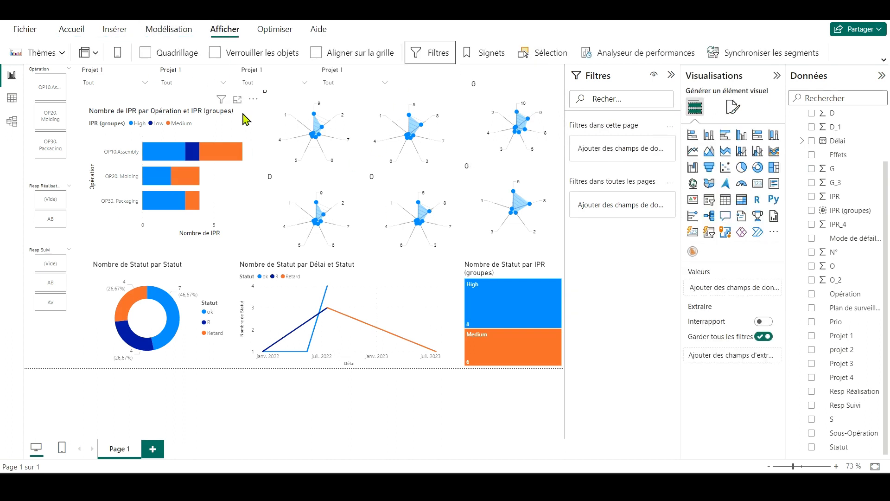
{"action": "left_click", "coordinate": [884, 59]}
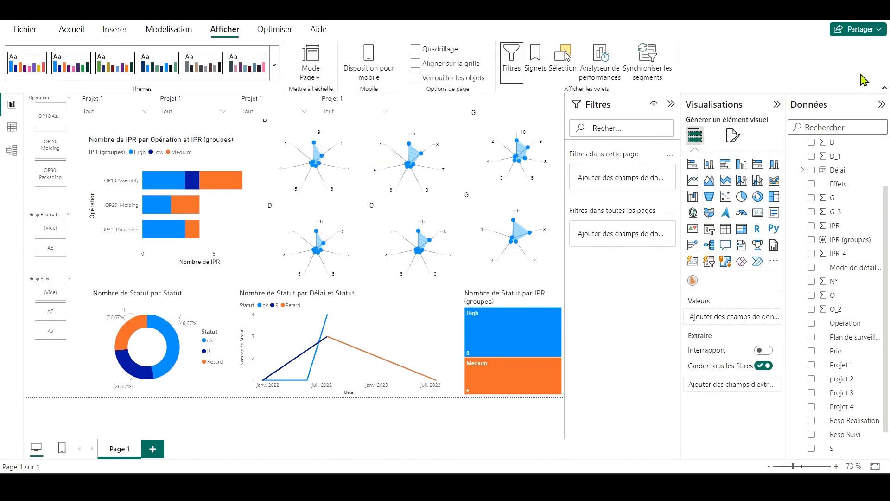
{"action": "left_click", "coordinate": [274, 74]}
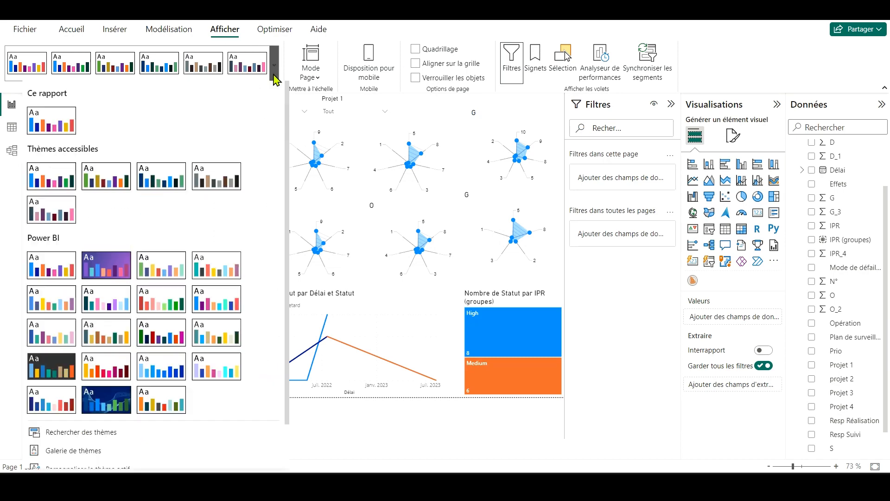
{"action": "scroll", "coordinate": [111, 366], "scroll_direction": "down", "scroll_amount": 2}
{"action": "left_click", "coordinate": [61, 349]}
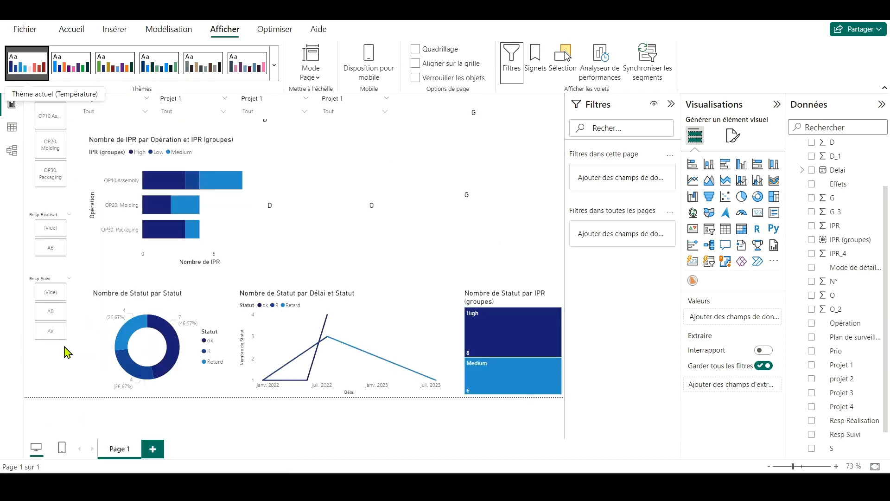
{"action": "key", "text": "ctrl+z"}
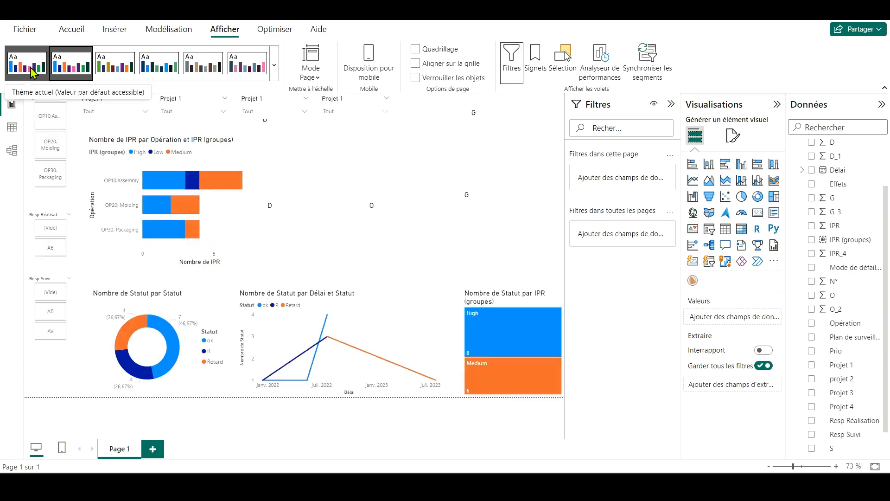
Step: Apply the Température theme to the report
{"action": "left_click", "coordinate": [275, 65]}
{"action": "scroll", "coordinate": [119, 366], "scroll_direction": "down", "scroll_amount": 2}
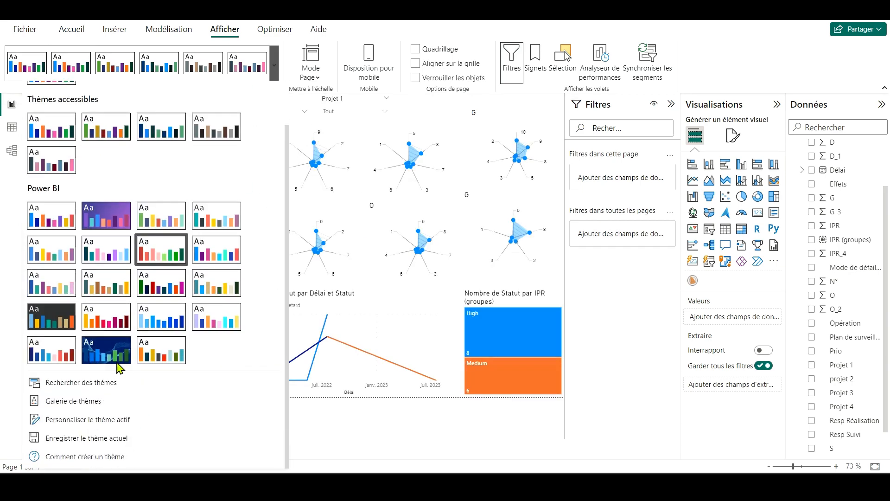
{"action": "left_click", "coordinate": [60, 360]}
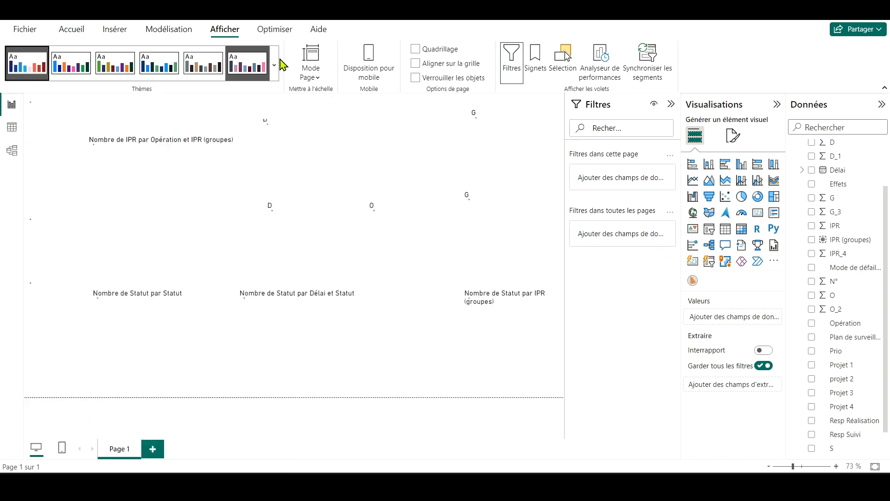
Step: Customise the active theme by setting Couleur 1 to Couleur 5's pink, #FFC1CB
{"action": "left_click", "coordinate": [274, 65]}
{"action": "scroll", "coordinate": [103, 397], "scroll_direction": "down", "scroll_amount": 1}
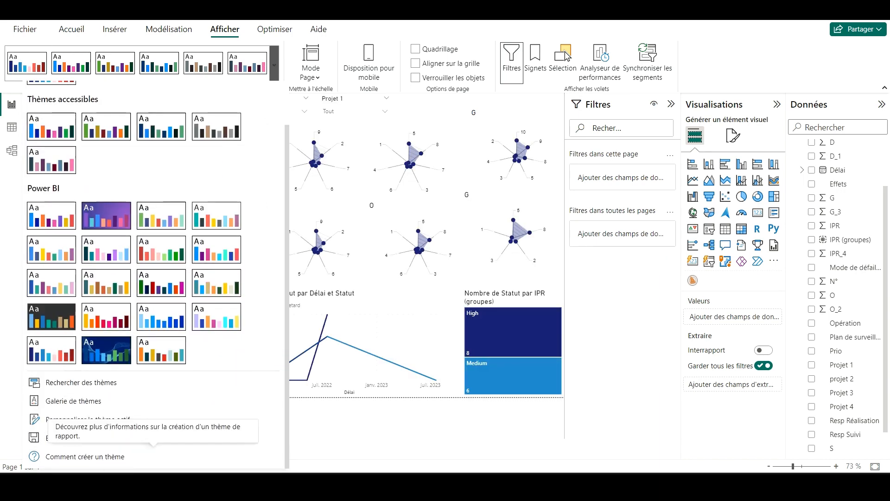
{"action": "left_click", "coordinate": [88, 419]}
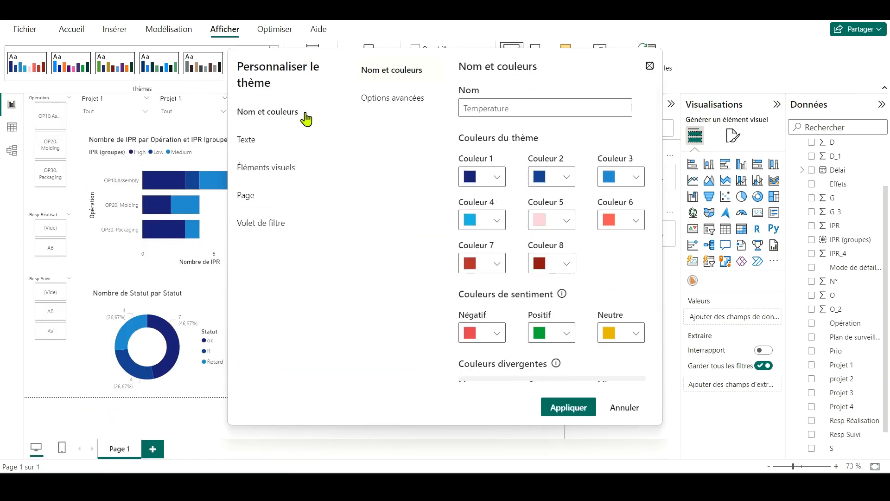
{"action": "left_click", "coordinate": [497, 177]}
{"action": "left_click", "coordinate": [496, 176]}
{"action": "left_click", "coordinate": [563, 223]}
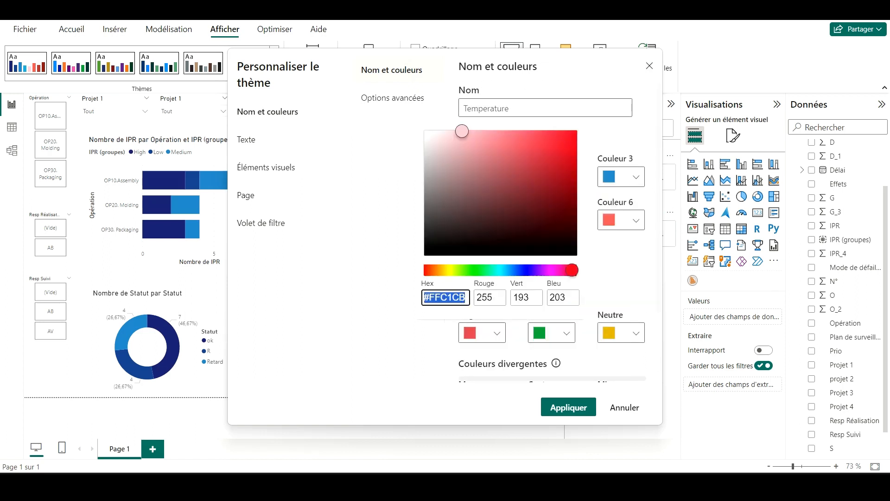
{"action": "left_click", "coordinate": [497, 181]}
{"action": "left_click", "coordinate": [497, 181]}
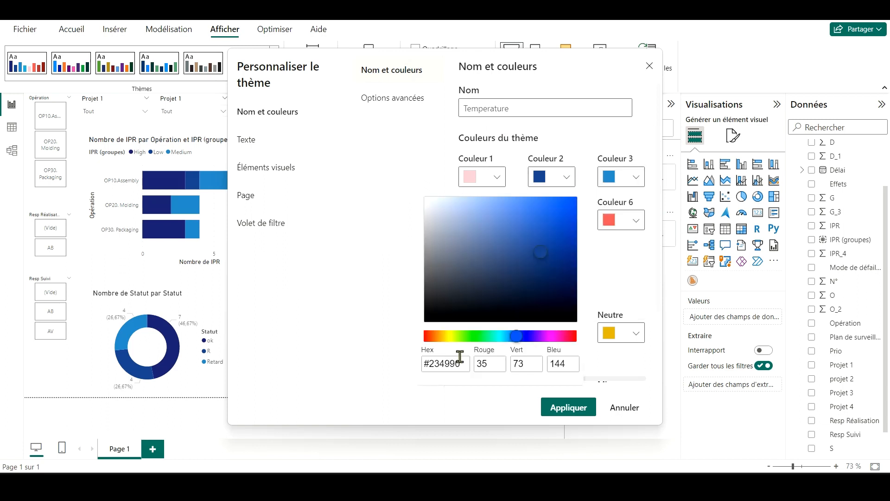
Step: Set Couleur 2 to Couleur 6's coral and Couleur 3 to Couleur 7's red in the theme colours
{"action": "key", "text": "Escape"}
{"action": "left_click", "coordinate": [497, 263]}
{"action": "left_click", "coordinate": [636, 176]}
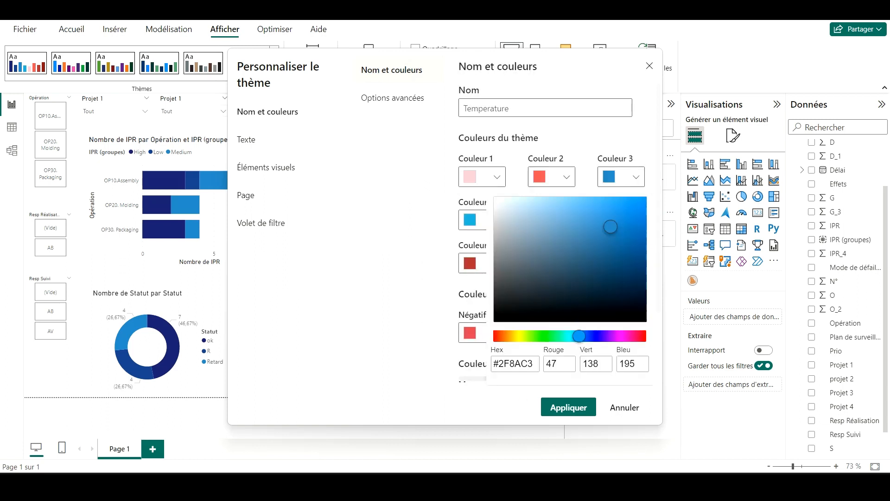
{"action": "key", "text": "Escape"}
{"action": "left_click", "coordinate": [497, 263]}
{"action": "key", "text": "Escape"}
Step: Set Couleur 4 to Couleur 8's dark red in the theme colours
{"action": "left_click", "coordinate": [566, 220]}
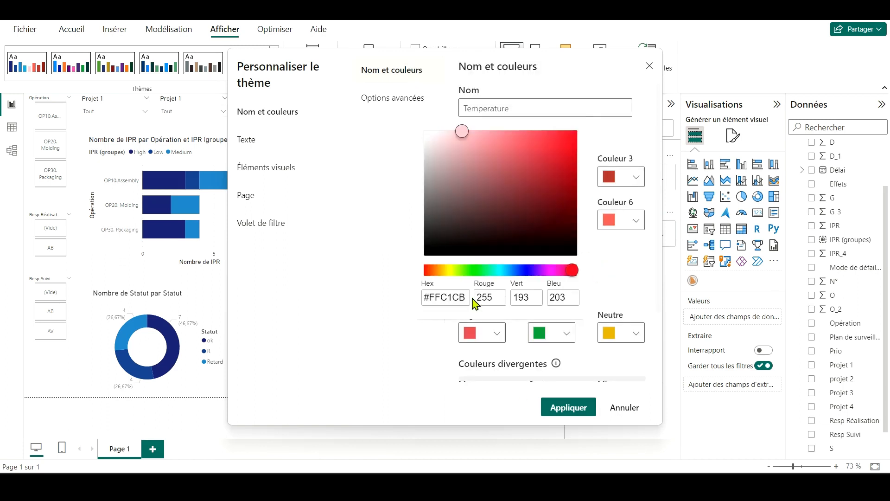
{"action": "key", "text": "Escape"}
{"action": "left_click", "coordinate": [496, 263]}
{"action": "key", "text": "Escape"}
{"action": "left_click", "coordinate": [566, 263]}
{"action": "key", "text": "Escape"}
Step: Set the theme's page wallpaper to black and edit the general text's font colour
{"action": "left_click", "coordinate": [246, 195]}
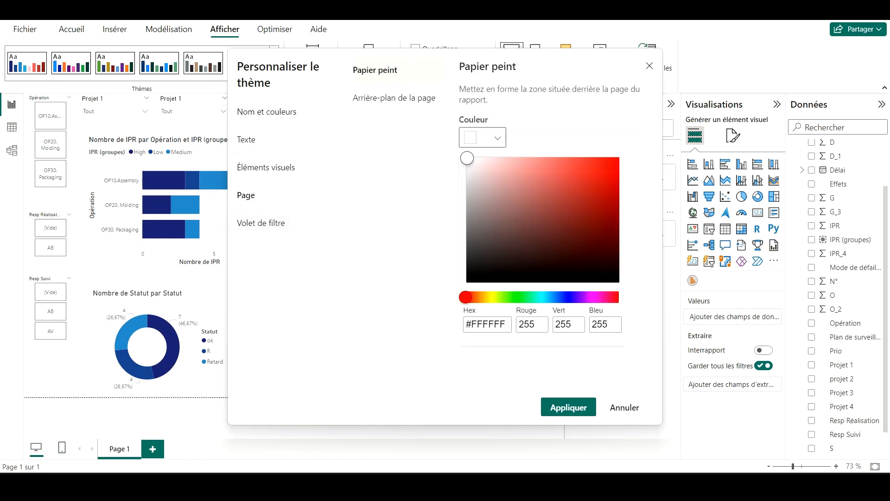
{"action": "left_click", "coordinate": [467, 281]}
{"action": "left_click", "coordinate": [247, 140]}
{"action": "left_click", "coordinate": [534, 237]}
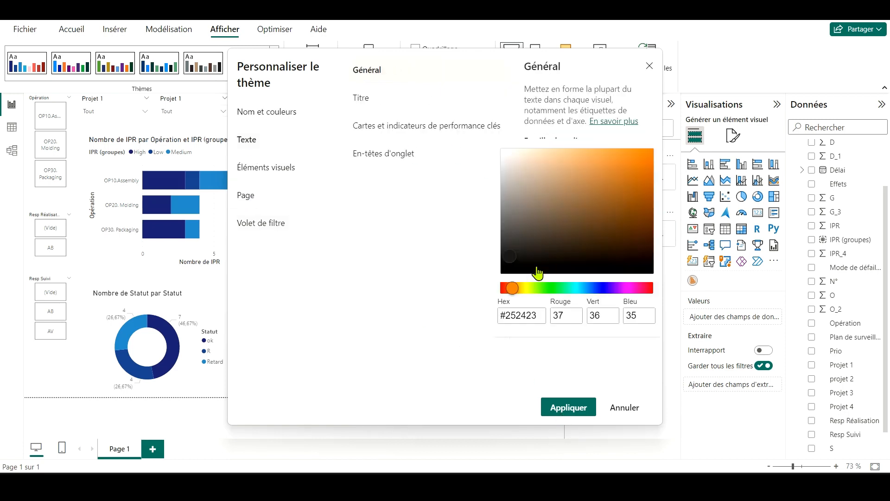
{"action": "key", "text": "Escape"}
Step: Set the title text to light grey, edit the card and tab-header font colours, and apply the theme changes
{"action": "left_click", "coordinate": [361, 98]}
{"action": "left_click", "coordinate": [534, 228]}
{"action": "key", "text": "Escape"}
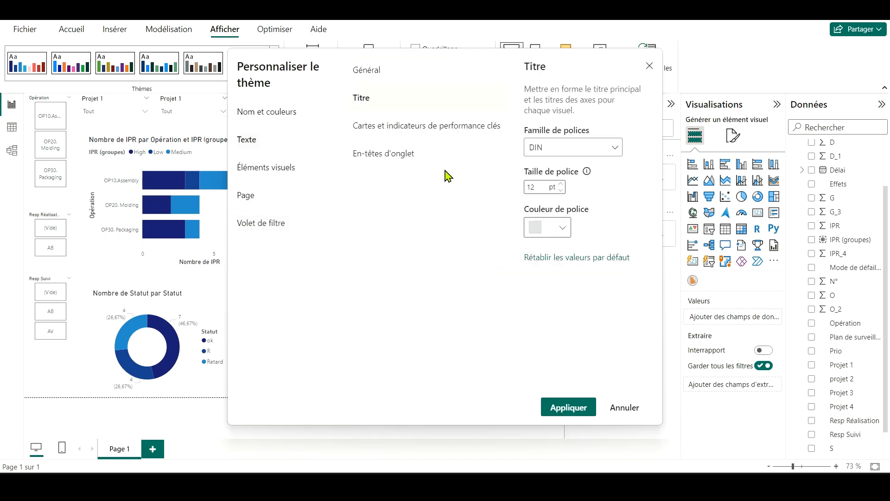
{"action": "left_click", "coordinate": [428, 126]}
{"action": "left_click", "coordinate": [533, 251]}
{"action": "key", "text": "Escape"}
{"action": "left_click", "coordinate": [383, 153]}
{"action": "left_click", "coordinate": [534, 195]}
{"action": "left_click", "coordinate": [568, 406]}
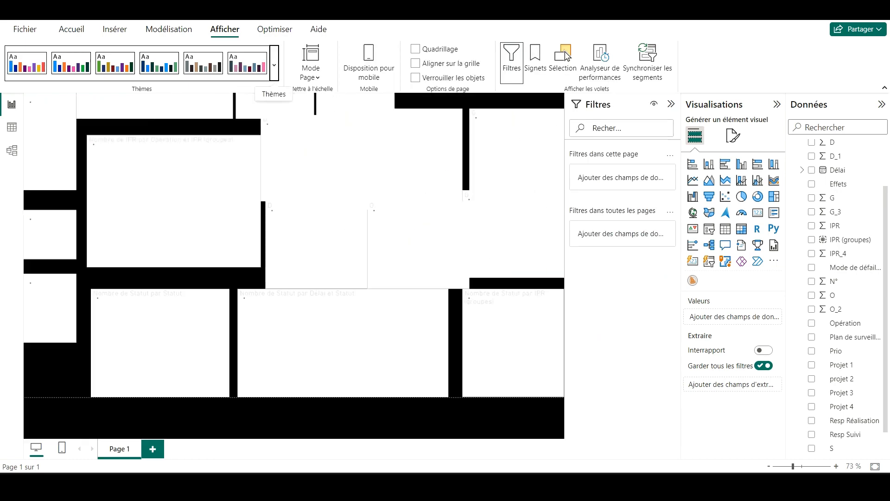
Step: Customise the active theme with a dark grey #2A2727 background for the visuals and apply it
{"action": "left_click", "coordinate": [244, 141]}
{"action": "left_click", "coordinate": [274, 65]}
{"action": "left_click", "coordinate": [260, 341]}
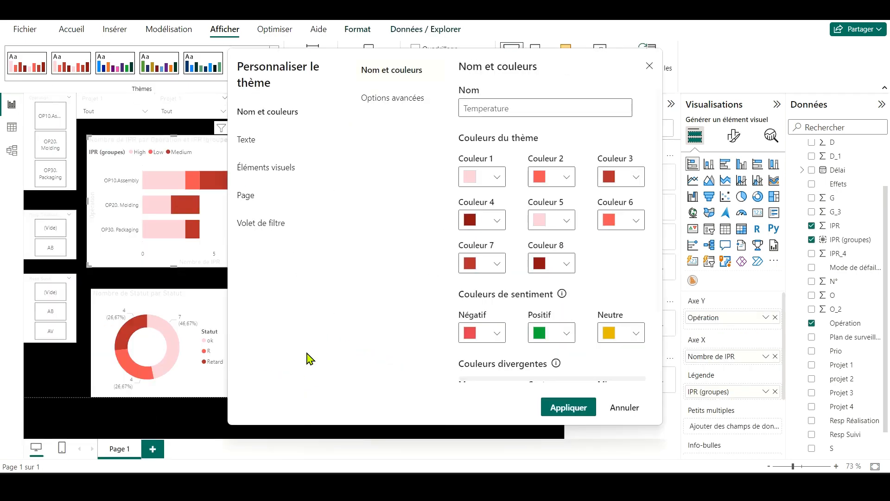
{"action": "left_click", "coordinate": [266, 150]}
{"action": "left_click", "coordinate": [486, 107]}
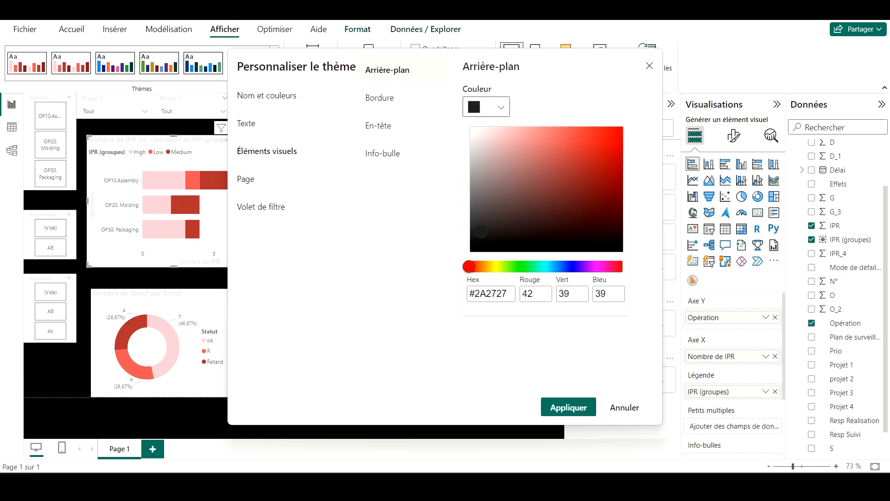
{"action": "left_click", "coordinate": [502, 328]}
{"action": "left_click", "coordinate": [569, 407]}
Step: Enable the theme's border for visuals with a 1 px radius and grey #8C8888
{"action": "left_click", "coordinate": [274, 65]}
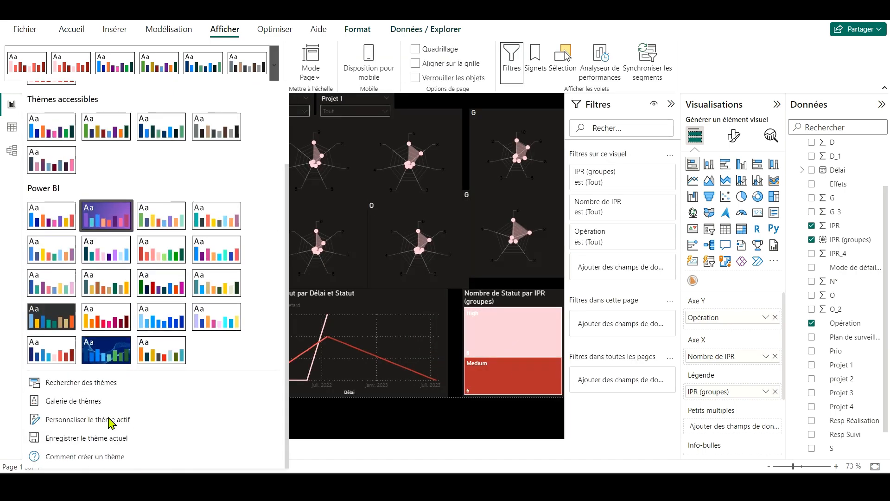
{"action": "left_click", "coordinate": [110, 419]}
{"action": "left_click", "coordinate": [267, 150]}
{"action": "left_click", "coordinate": [379, 98]}
{"action": "left_click", "coordinate": [475, 103]}
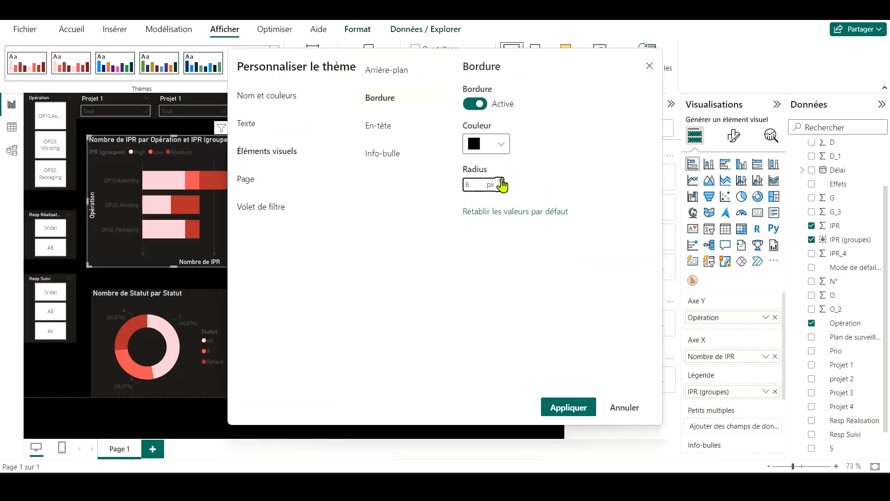
{"action": "left_click", "coordinate": [485, 144]}
{"action": "left_click", "coordinate": [486, 144]}
{"action": "left_click", "coordinate": [486, 143]}
{"action": "left_click", "coordinate": [483, 202]}
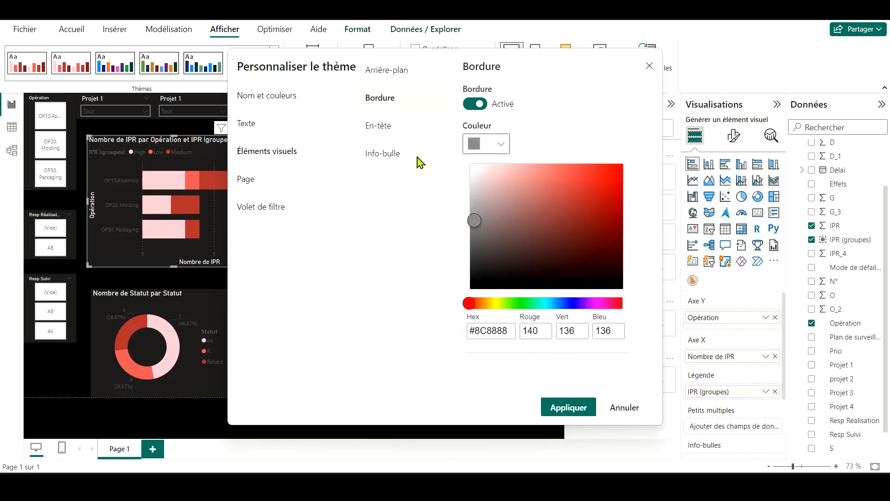
Step: Edit the theme's visual header colours, open the tooltip settings and apply the theme changes
{"action": "left_click", "coordinate": [378, 125]}
{"action": "left_click", "coordinate": [486, 267]}
{"action": "left_click", "coordinate": [473, 104]}
{"action": "left_click", "coordinate": [382, 153]}
{"action": "left_click", "coordinate": [568, 407]}
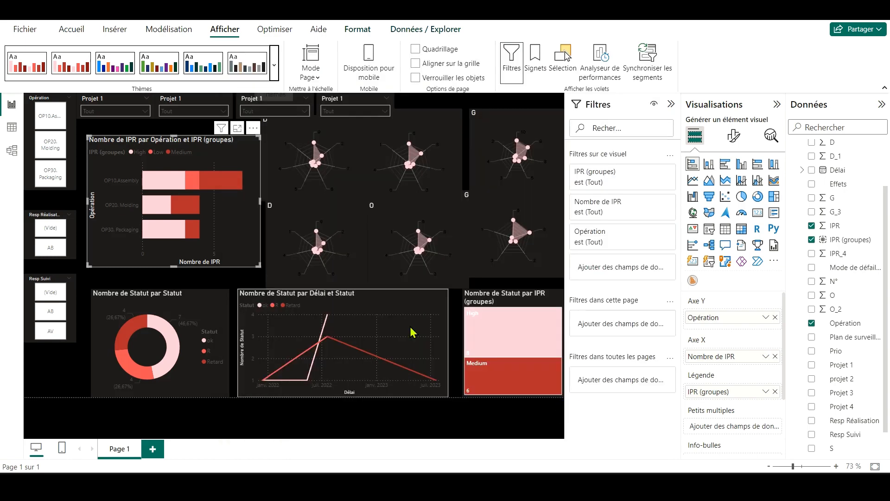
Step: Set the theme's first-level elements to light grey in the advanced colour options and apply the change
{"action": "left_click", "coordinate": [274, 65]}
{"action": "left_click", "coordinate": [110, 419]}
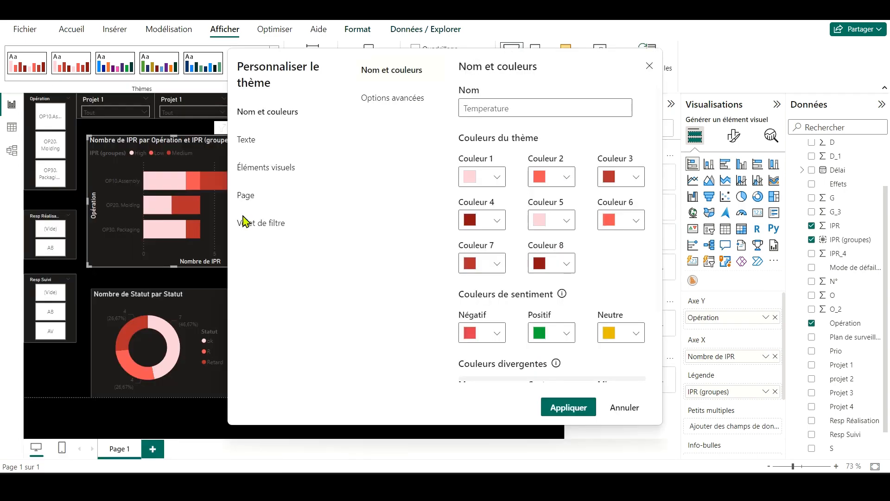
{"action": "left_click", "coordinate": [392, 98]}
{"action": "left_click", "coordinate": [488, 159]}
{"action": "left_click", "coordinate": [461, 183]}
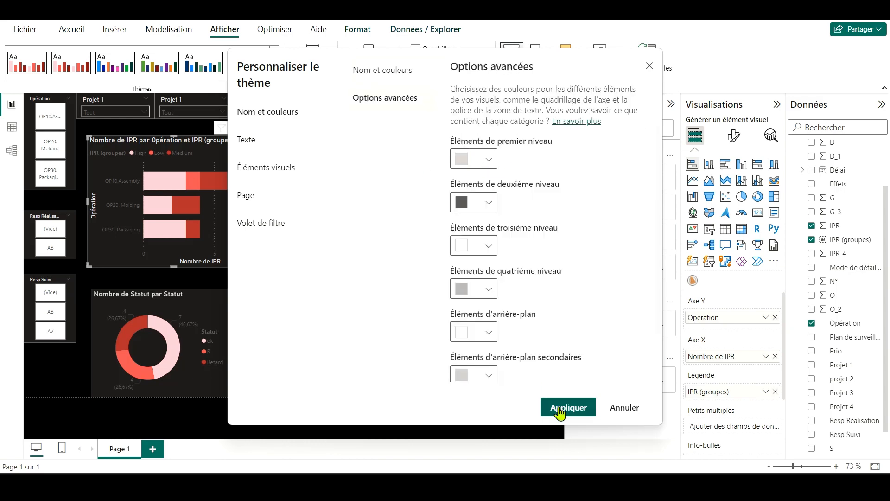
{"action": "left_click", "coordinate": [563, 407]}
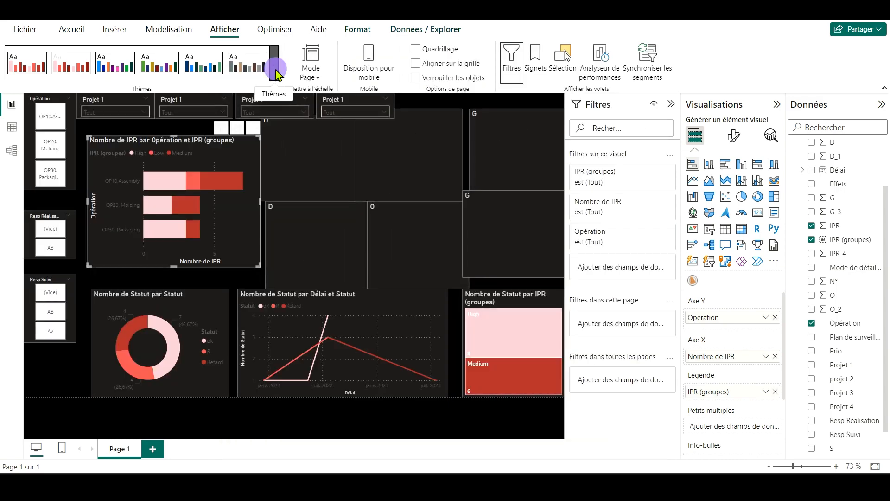
Step: Darken the theme's visual background to near-black, set the visual border to #443F3F, and apply the changes
{"action": "left_click", "coordinate": [274, 65]}
{"action": "left_click", "coordinate": [110, 420]}
{"action": "left_click", "coordinate": [250, 152]}
{"action": "left_click", "coordinate": [413, 98]}
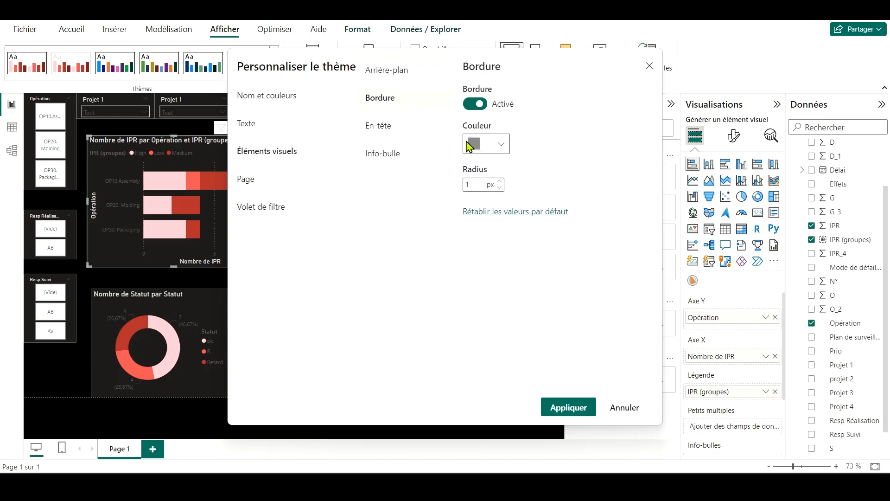
{"action": "left_click", "coordinate": [415, 126]}
{"action": "left_click", "coordinate": [410, 151]}
{"action": "left_click", "coordinate": [388, 70]}
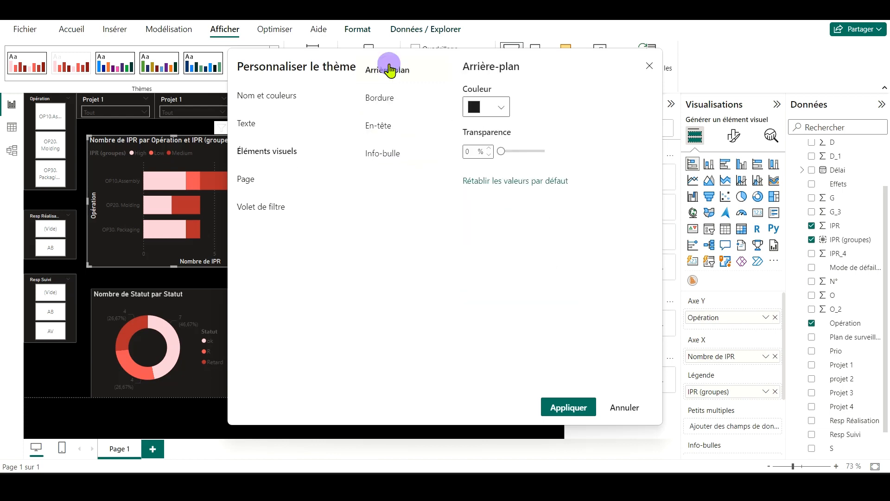
{"action": "left_click", "coordinate": [486, 106]}
{"action": "left_click", "coordinate": [356, 97]}
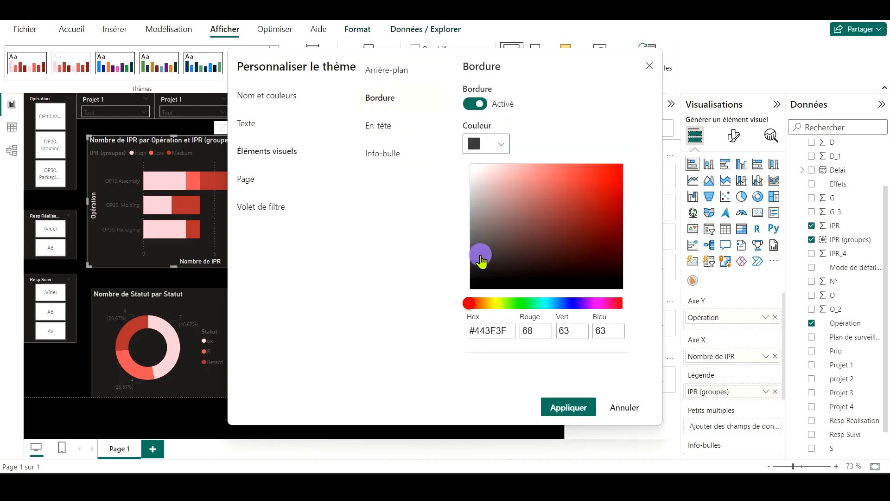
{"action": "left_click", "coordinate": [568, 407]}
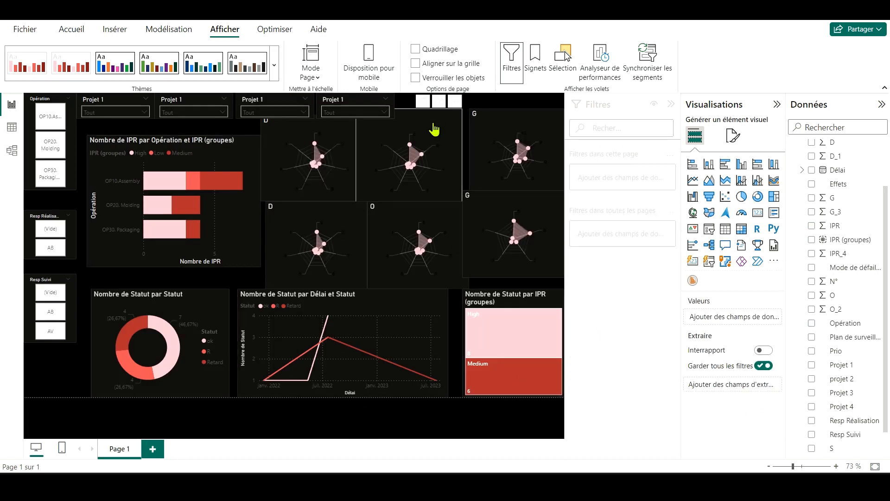
Step: Move the IPR bar chart slightly up and to the left on the page
{"action": "left_click", "coordinate": [241, 151]}
Step: Examine the first Projet 1 slicer's general formatting, including its properties, background and border effects
{"action": "left_click", "coordinate": [116, 100]}
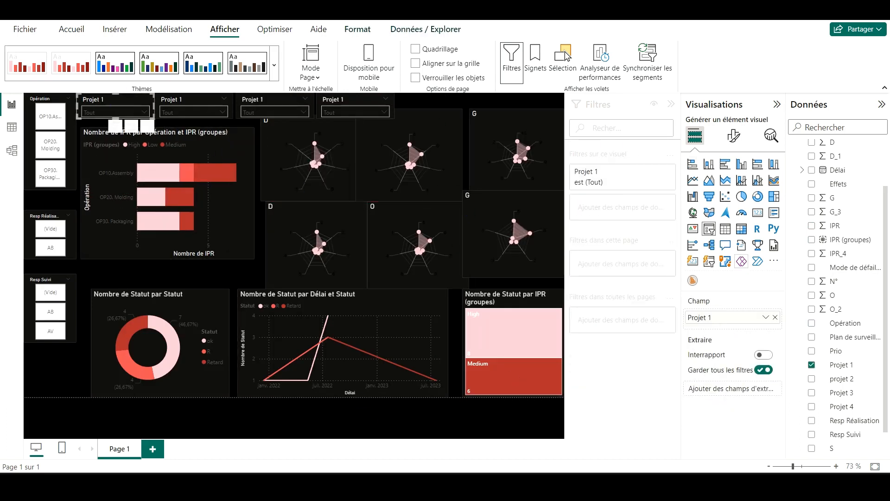
{"action": "left_click", "coordinate": [733, 135]}
{"action": "left_click", "coordinate": [746, 192]}
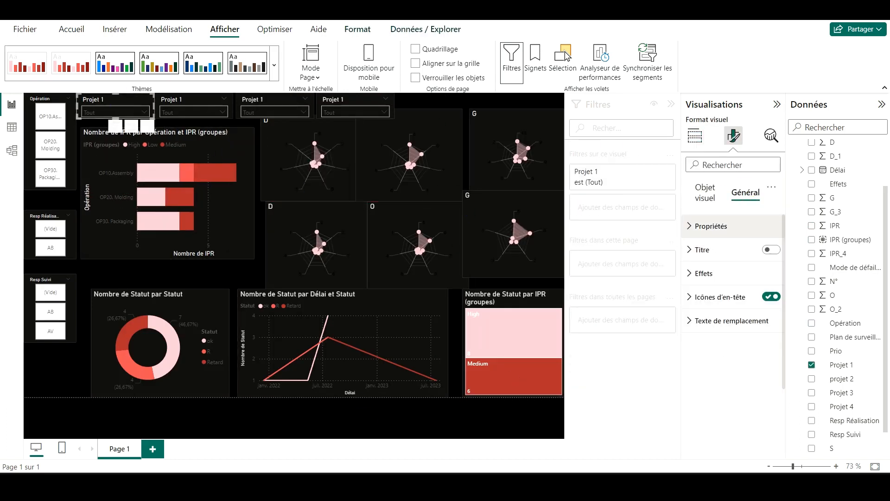
{"action": "left_click", "coordinate": [708, 226]}
{"action": "left_click", "coordinate": [708, 342]}
{"action": "left_click", "coordinate": [699, 402]}
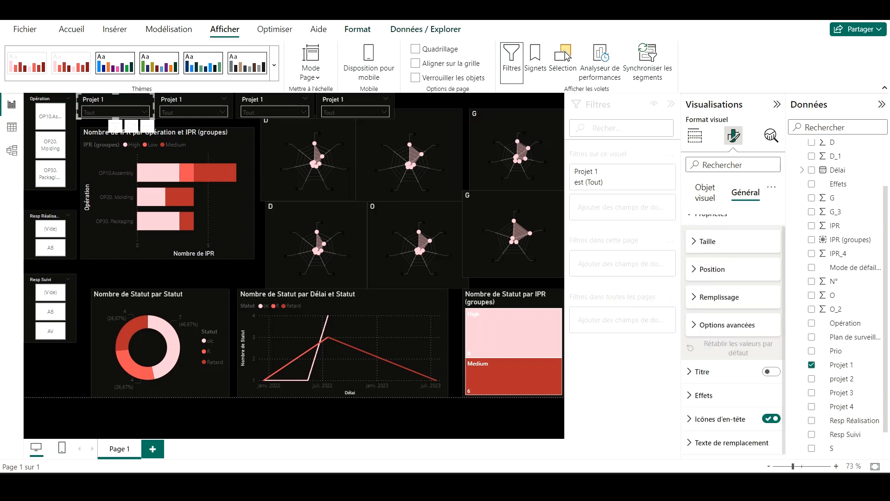
{"action": "left_click", "coordinate": [709, 393]}
{"action": "left_click", "coordinate": [718, 439]}
{"action": "scroll", "coordinate": [718, 371], "scroll_direction": "up", "scroll_amount": 5}
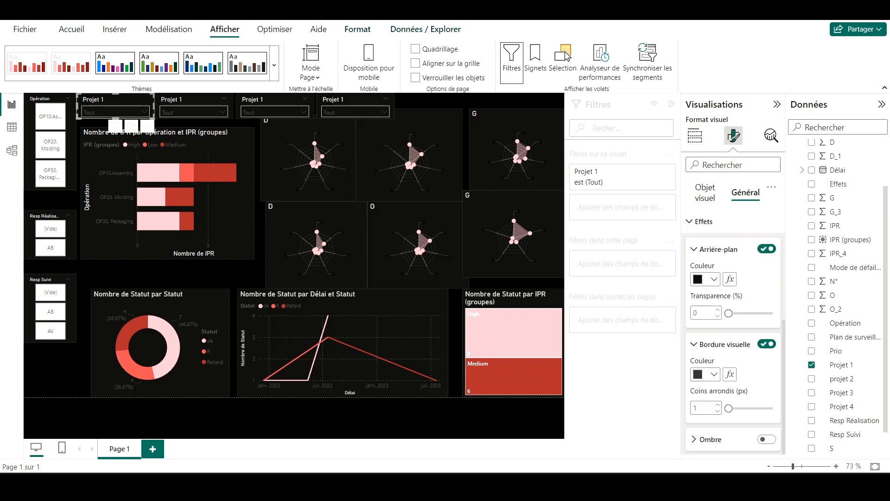
{"action": "left_click", "coordinate": [700, 345]}
{"action": "scroll", "coordinate": [699, 352], "scroll_direction": "up", "scroll_amount": 5}
{"action": "left_click", "coordinate": [694, 325]}
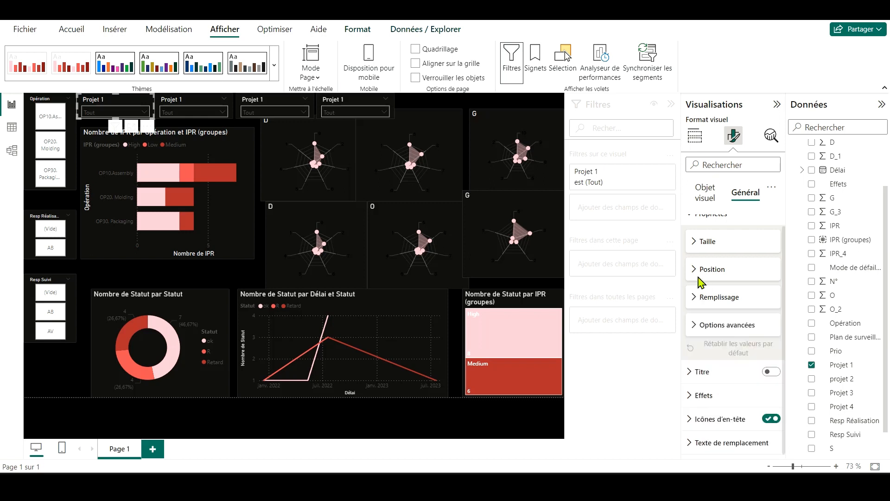
{"action": "scroll", "coordinate": [702, 259], "scroll_direction": "up", "scroll_amount": 1}
{"action": "left_click", "coordinate": [701, 232]}
Step: Examine the first Projet 1 slicer's value font, style and selection settings
{"action": "left_click", "coordinate": [709, 187]}
{"action": "left_click", "coordinate": [705, 262]}
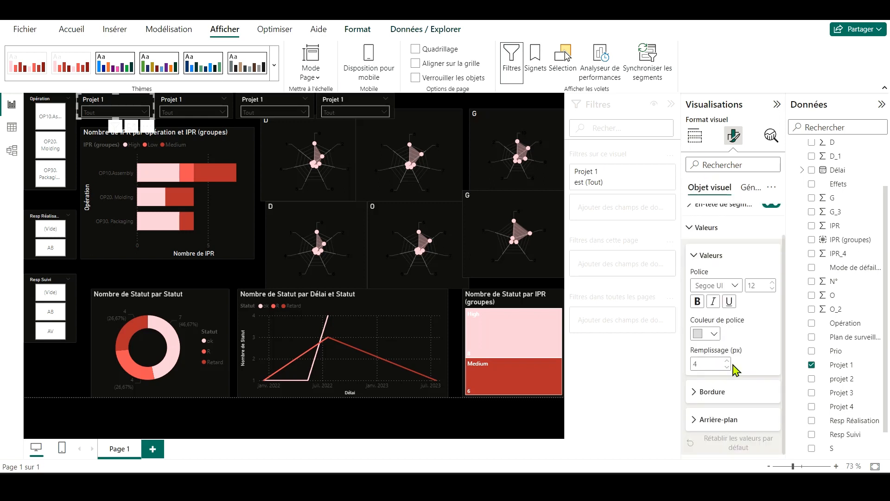
{"action": "left_click", "coordinate": [706, 255]}
{"action": "left_click", "coordinate": [723, 239]}
{"action": "left_click", "coordinate": [723, 239]}
{"action": "left_click", "coordinate": [732, 215]}
{"action": "left_click", "coordinate": [716, 300]}
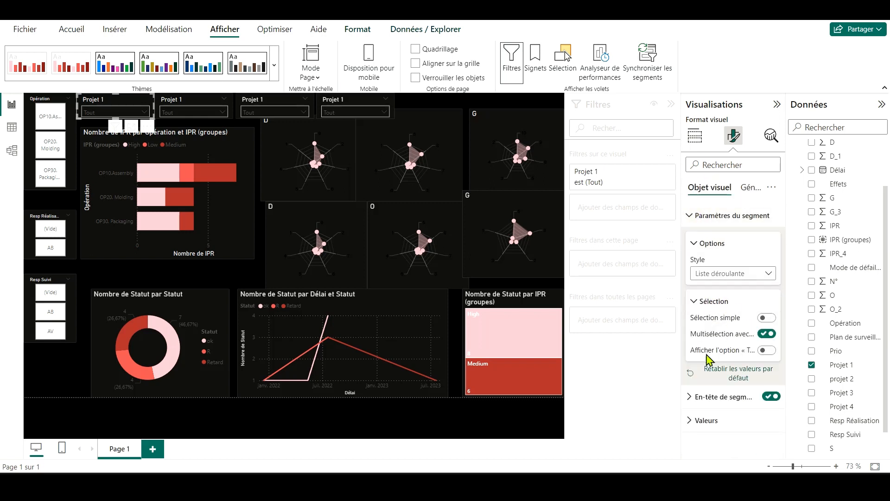
Step: Try a white font colour for the first Projet 1 slicer's values
{"action": "left_click", "coordinate": [694, 136]}
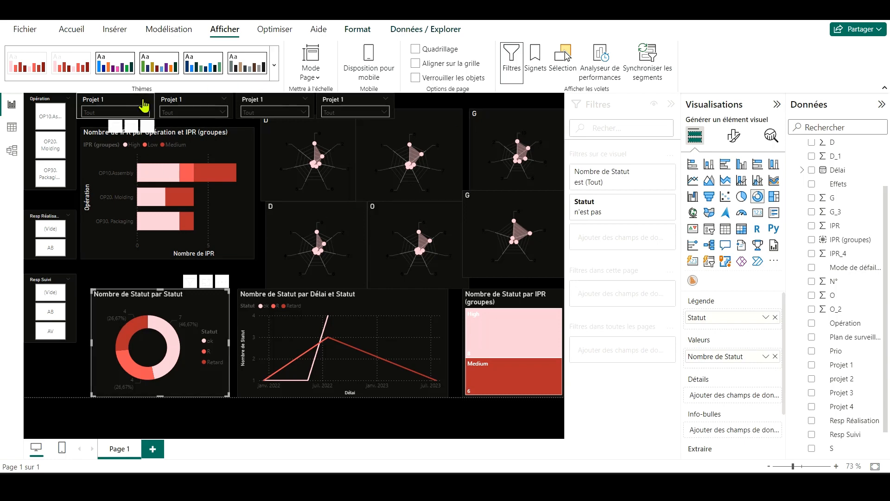
{"action": "left_click", "coordinate": [734, 136]}
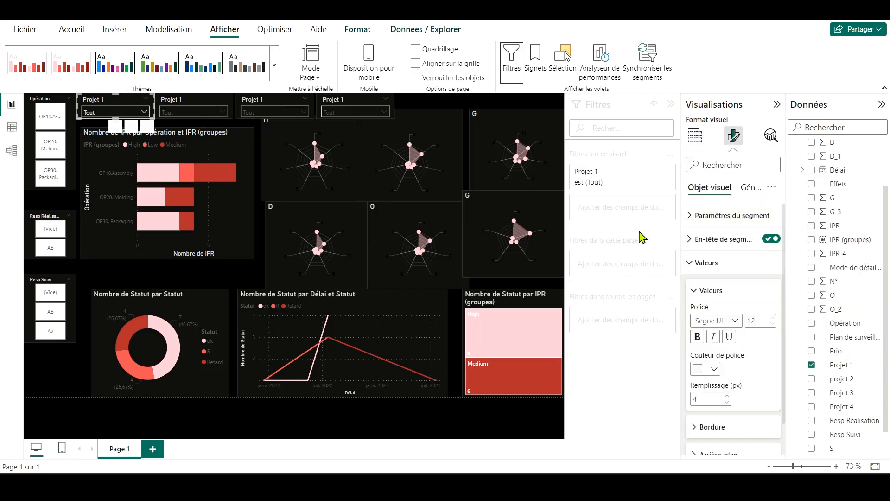
Step: Review the active theme's tooltip, header and border settings for visuals, and apply the theme
{"action": "left_click", "coordinate": [274, 65]}
{"action": "left_click", "coordinate": [65, 445]}
{"action": "left_click", "coordinate": [267, 167]}
{"action": "left_click", "coordinate": [371, 153]}
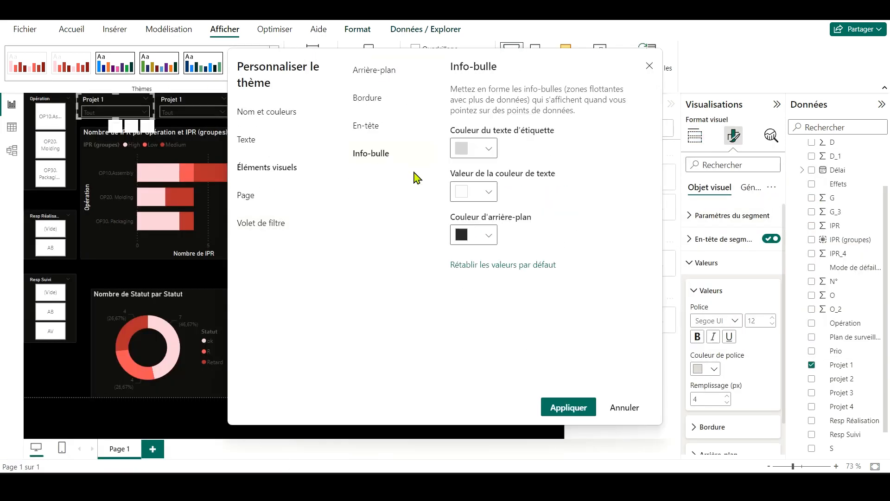
{"action": "left_click", "coordinate": [489, 149]}
{"action": "left_click", "coordinate": [387, 131]}
{"action": "left_click", "coordinate": [396, 95]}
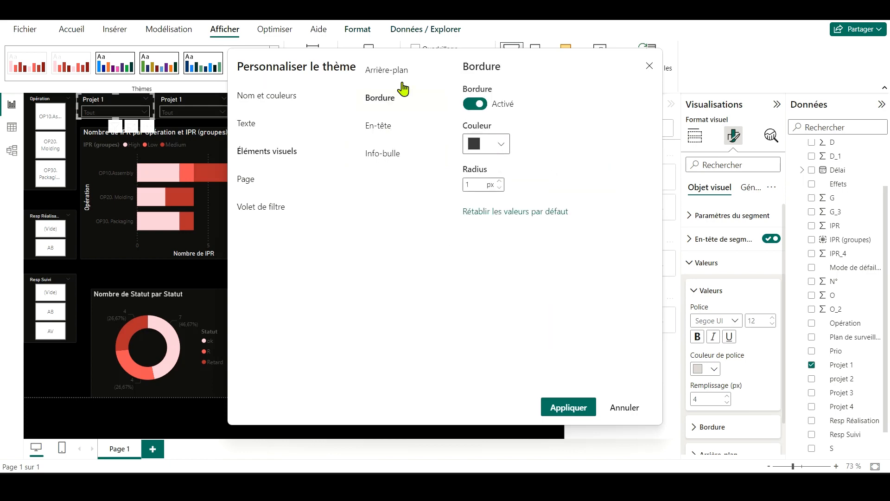
{"action": "left_click", "coordinate": [552, 406]}
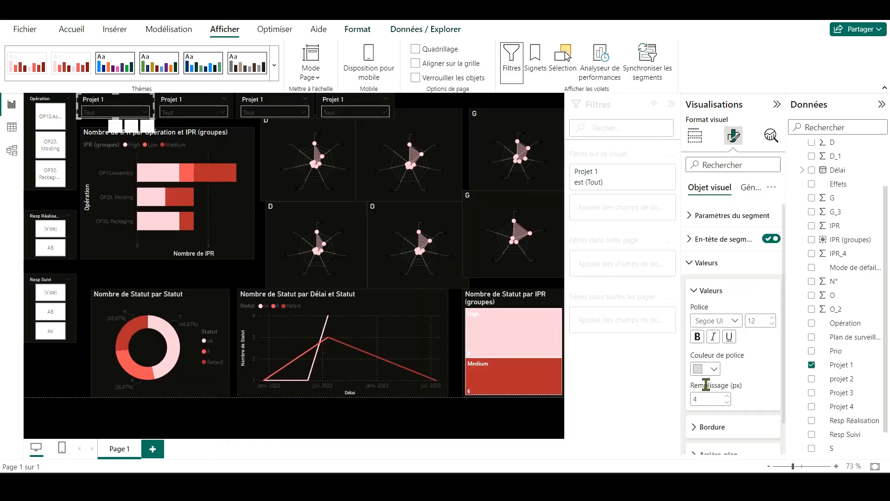
Step: Make the first Projet 1 slicer's value font white and copy its formatting to the other three Projet 1 slicers
{"action": "left_click", "coordinate": [72, 28]}
{"action": "double_click", "coordinate": [79, 75]}
{"action": "left_click", "coordinate": [204, 101]}
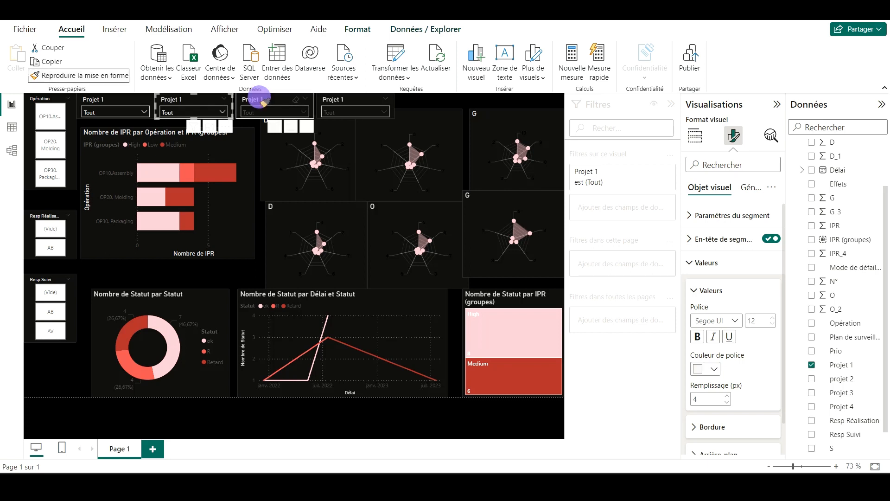
{"action": "left_click", "coordinate": [262, 99]}
{"action": "left_click", "coordinate": [346, 99]}
Step: Turn on data labels for the IPR bar chart and look through their position and value options
{"action": "left_click", "coordinate": [104, 171]}
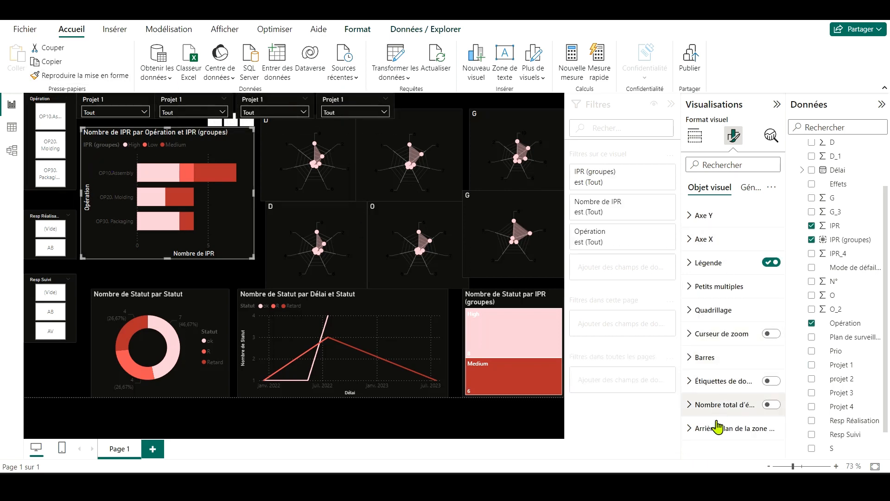
{"action": "left_click", "coordinate": [717, 425]}
{"action": "left_click", "coordinate": [713, 315]}
{"action": "left_click", "coordinate": [771, 380]}
{"action": "left_click", "coordinate": [713, 380]}
{"action": "scroll", "coordinate": [756, 388], "scroll_direction": "down", "scroll_amount": 2}
{"action": "scroll", "coordinate": [767, 417], "scroll_direction": "down", "scroll_amount": 1}
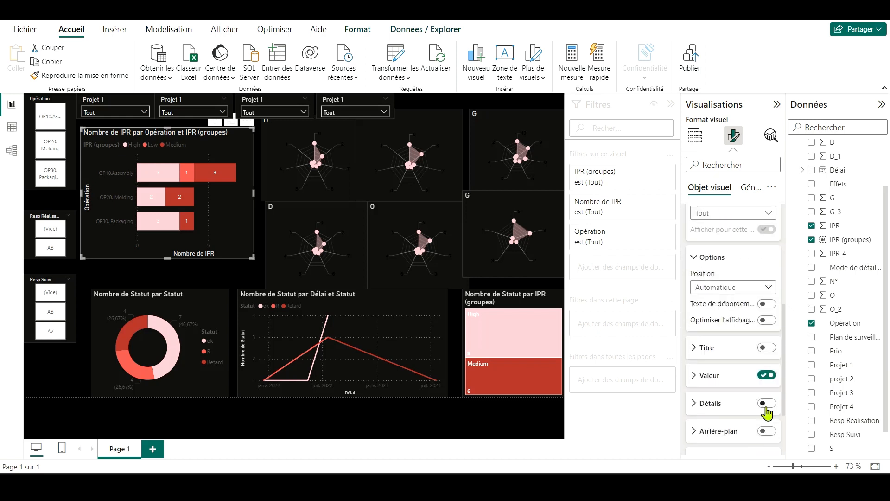
{"action": "left_click", "coordinate": [748, 377]}
{"action": "scroll", "coordinate": [756, 394], "scroll_direction": "down", "scroll_amount": 4}
{"action": "scroll", "coordinate": [753, 393], "scroll_direction": "up", "scroll_amount": 4}
{"action": "left_click", "coordinate": [745, 355]}
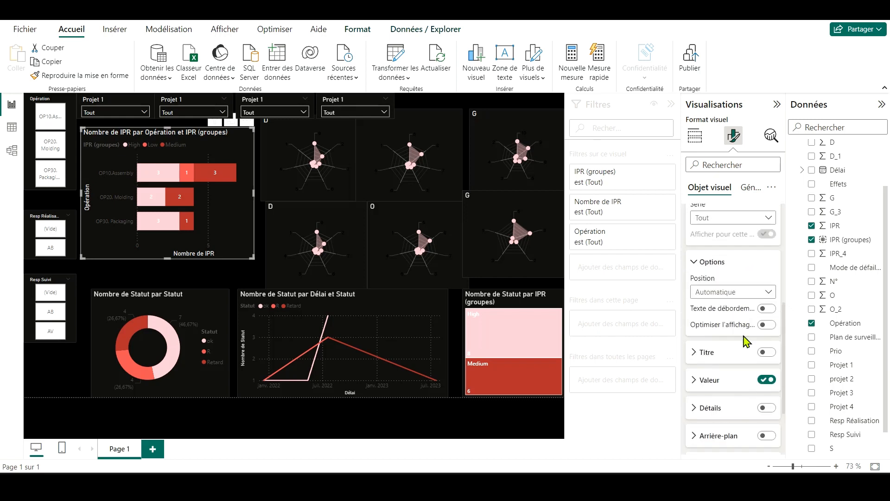
Step: Turn on the background of the IPR bar chart's data labels
{"action": "scroll", "coordinate": [767, 357], "scroll_direction": "up", "scroll_amount": 2}
{"action": "left_click", "coordinate": [768, 334]}
{"action": "left_click", "coordinate": [767, 334]}
{"action": "scroll", "coordinate": [733, 356], "scroll_direction": "down", "scroll_amount": 3}
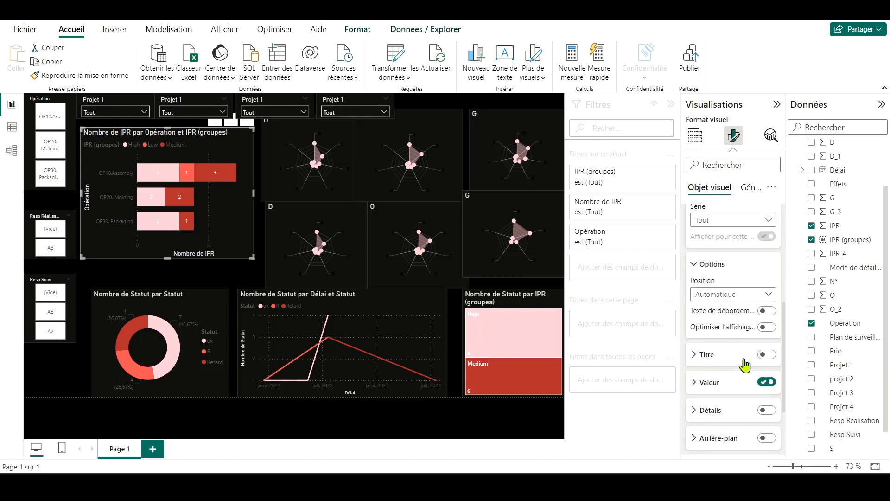
{"action": "scroll", "coordinate": [737, 366], "scroll_direction": "down", "scroll_amount": 2}
{"action": "left_click", "coordinate": [767, 362]}
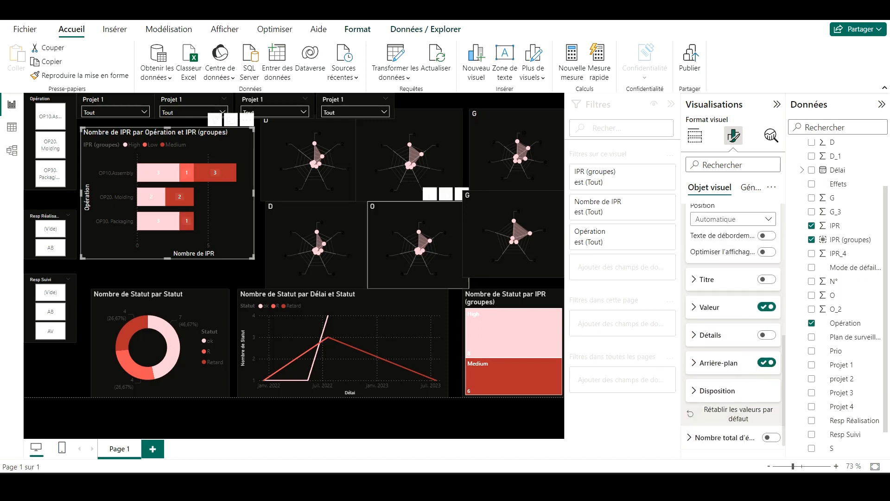
{"action": "left_click", "coordinate": [243, 148]}
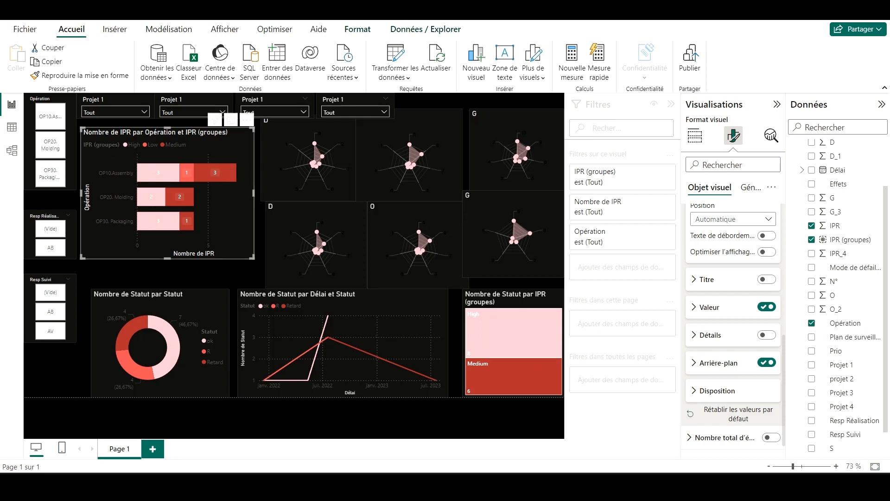
{"action": "scroll", "coordinate": [742, 260], "scroll_direction": "up", "scroll_amount": 5}
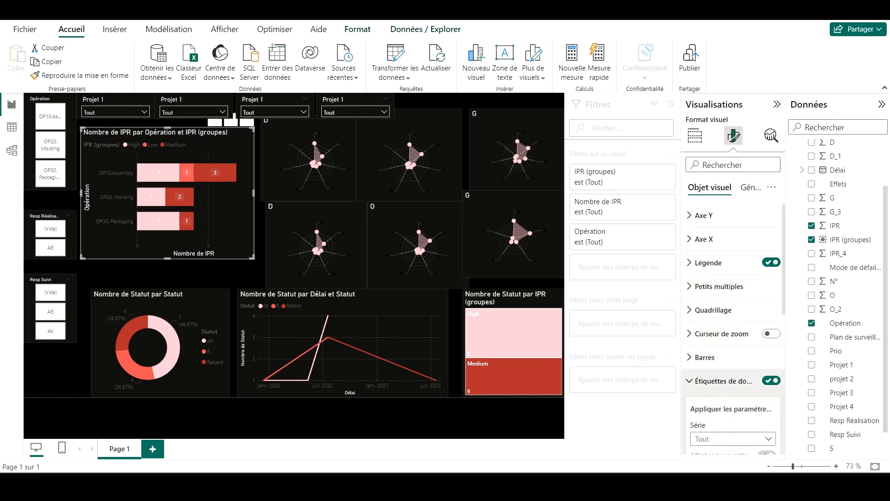
Step: Set the Y-axis values of the IPR bar chart to a white font colour
{"action": "left_click", "coordinate": [737, 379]}
{"action": "left_click", "coordinate": [702, 216]}
{"action": "left_click", "coordinate": [713, 321]}
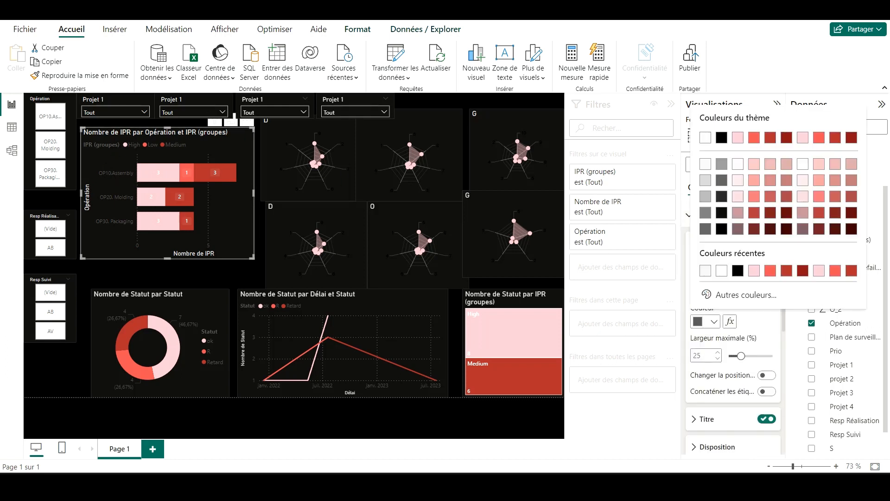
{"action": "left_click", "coordinate": [702, 167]}
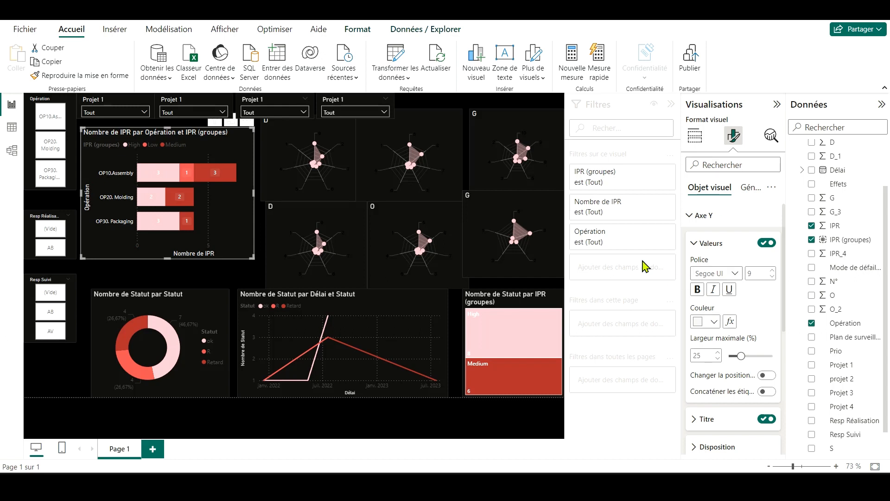
{"action": "left_click", "coordinate": [697, 241]}
{"action": "left_click", "coordinate": [701, 217]}
{"action": "left_click", "coordinate": [702, 218]}
{"action": "left_click", "coordinate": [698, 241]}
{"action": "left_click", "coordinate": [701, 215]}
Step: Set the X-axis values of the IPR bar chart to a white font colour
{"action": "left_click", "coordinate": [702, 239]}
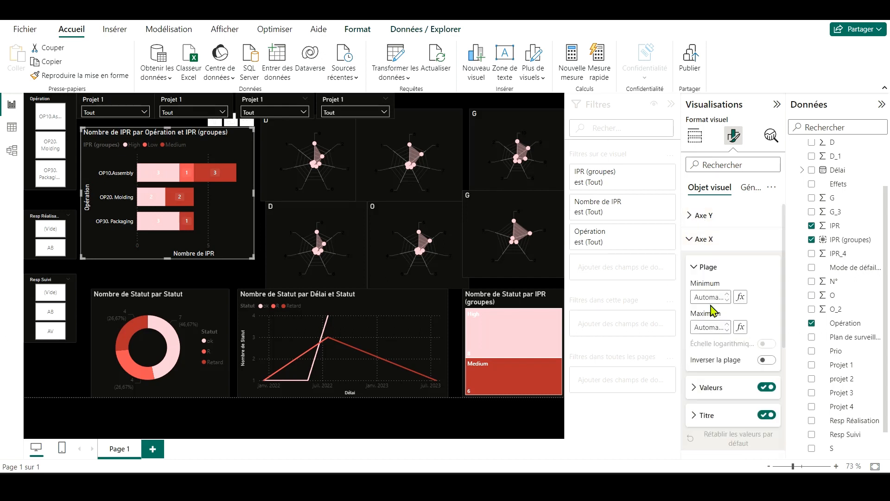
{"action": "left_click", "coordinate": [705, 388]}
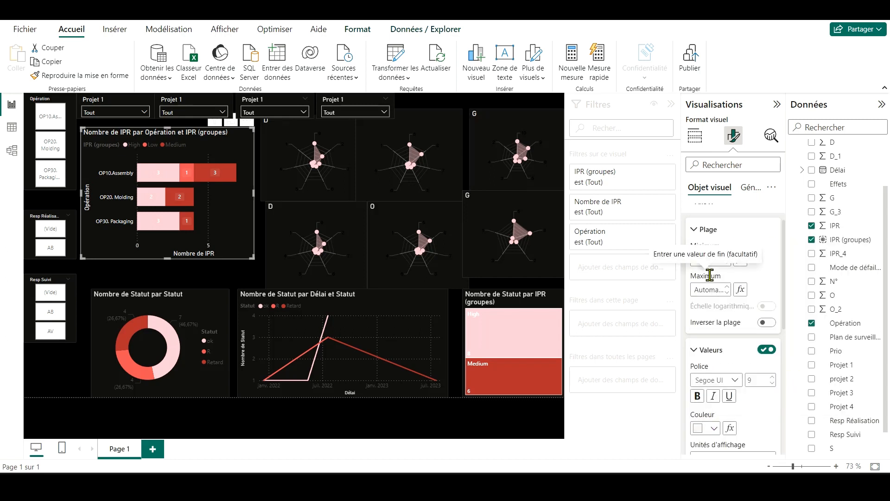
{"action": "scroll", "coordinate": [726, 364], "scroll_direction": "down", "scroll_amount": 2}
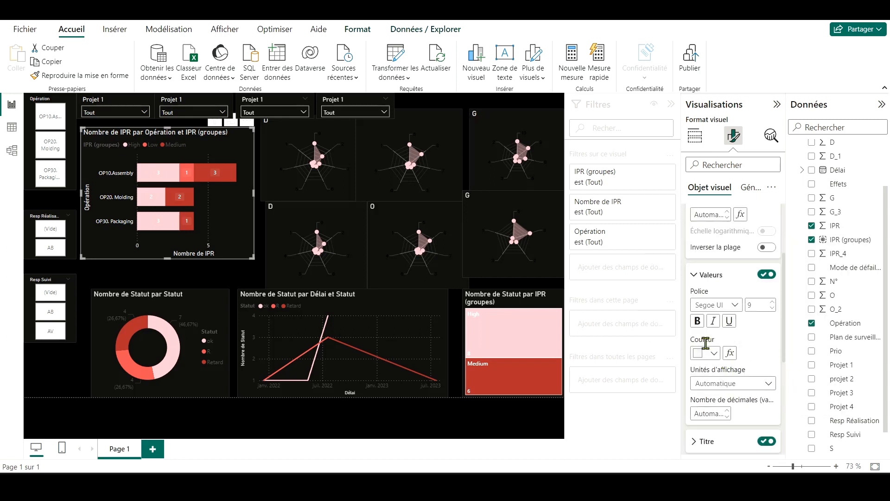
{"action": "left_click", "coordinate": [714, 352]}
{"action": "left_click", "coordinate": [705, 211]}
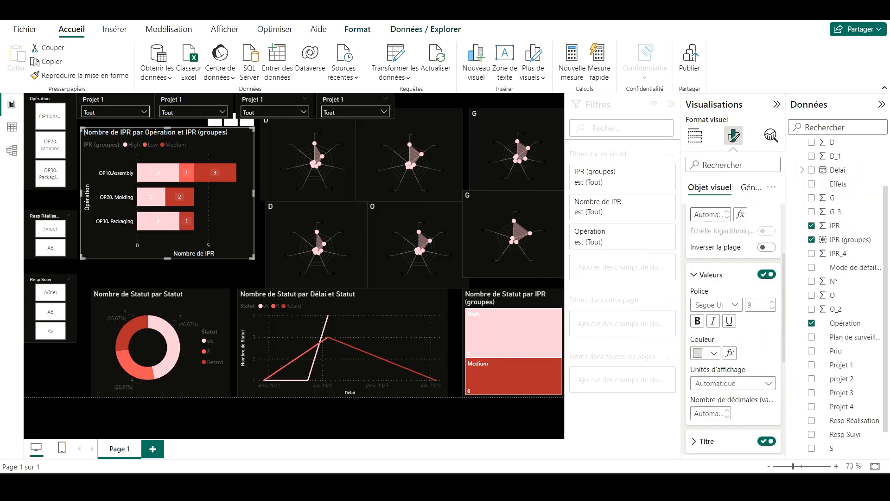
{"action": "left_click", "coordinate": [704, 276]}
{"action": "scroll", "coordinate": [705, 276], "scroll_direction": "up", "scroll_amount": 3}
{"action": "left_click", "coordinate": [705, 265]}
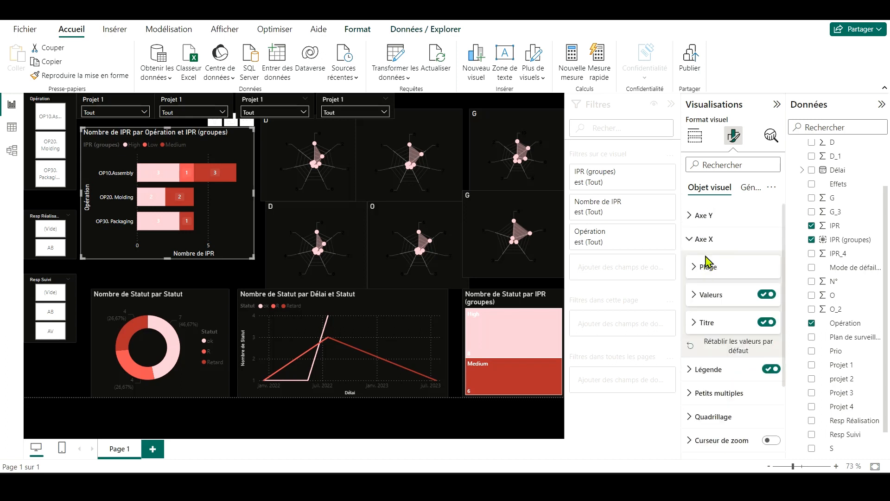
{"action": "left_click", "coordinate": [705, 240]}
Step: Set the legend text of the IPR bar chart to light grey
{"action": "left_click", "coordinate": [704, 267]}
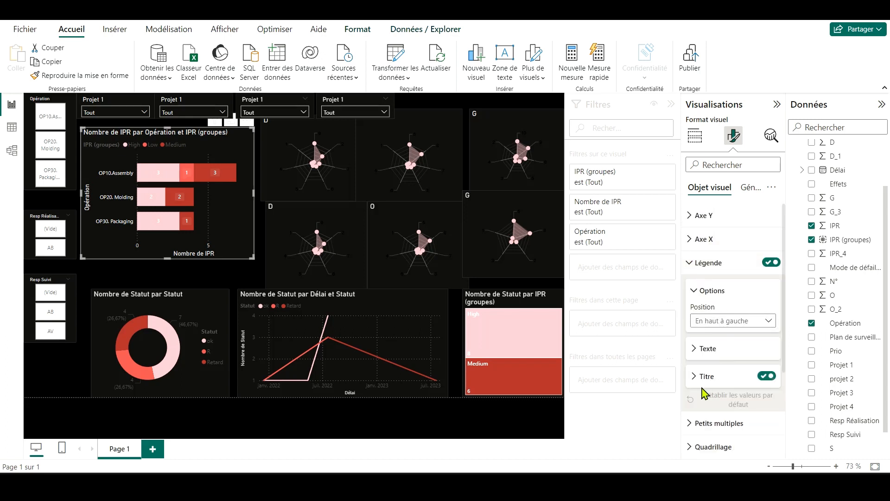
{"action": "scroll", "coordinate": [703, 388], "scroll_direction": "down", "scroll_amount": 2}
{"action": "left_click", "coordinate": [711, 274]}
{"action": "left_click", "coordinate": [715, 351]}
{"action": "left_click", "coordinate": [703, 218]}
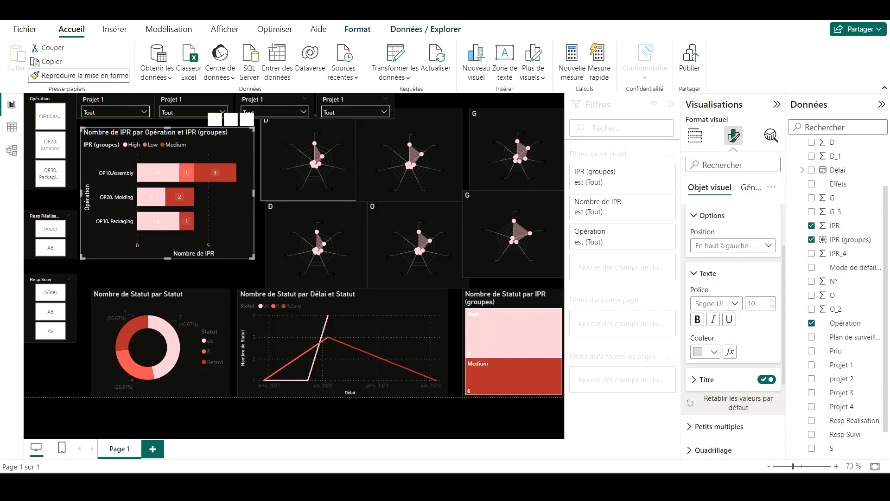
Step: Try to copy the IPR bar chart's formatting onto the upper D radar chart
{"action": "left_click", "coordinate": [78, 75]}
{"action": "left_click", "coordinate": [288, 159]}
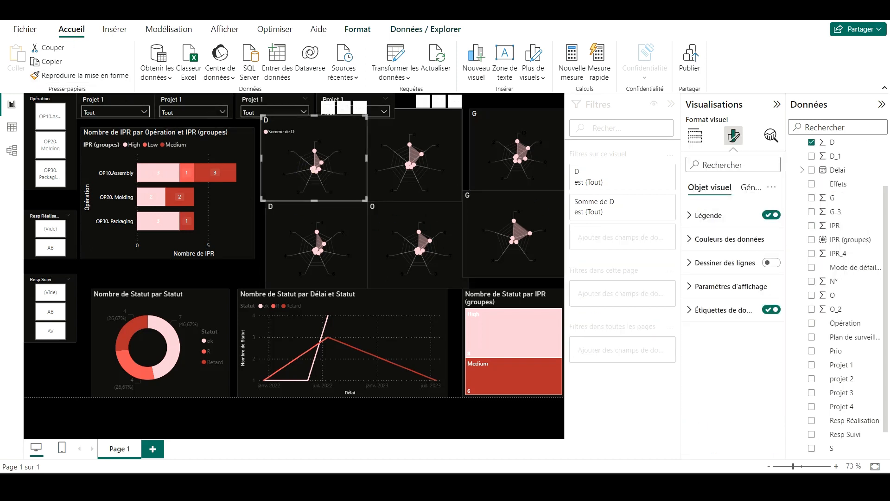
{"action": "left_click", "coordinate": [457, 104]}
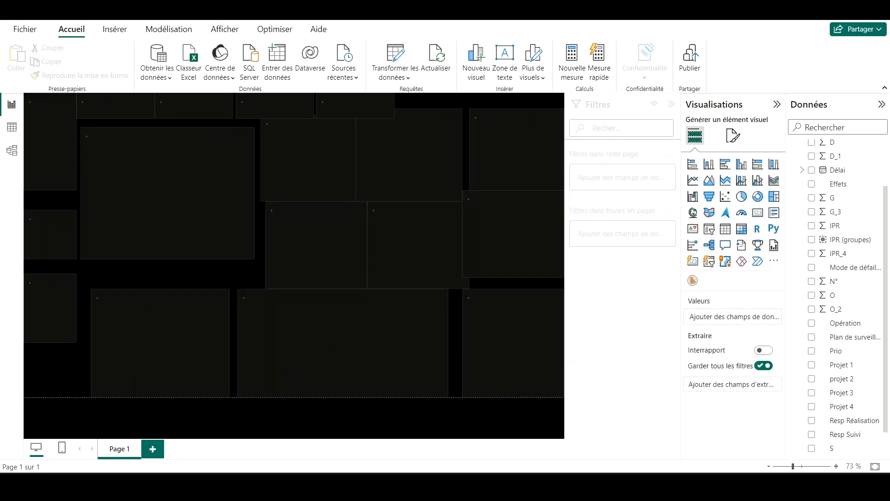
{"action": "left_click", "coordinate": [288, 183]}
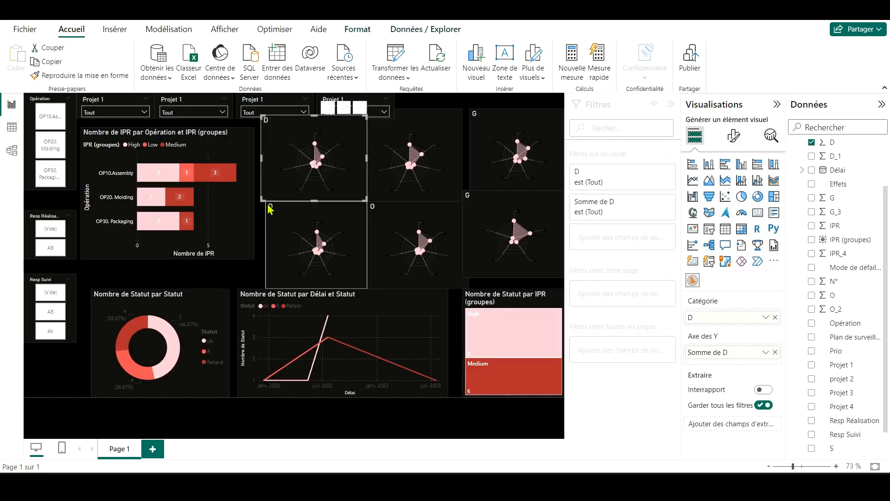
Step: Review the IPR bar chart's plot-area background, total label and data label background settings
{"action": "left_click", "coordinate": [244, 204]}
{"action": "scroll", "coordinate": [732, 370], "scroll_direction": "down", "scroll_amount": 3}
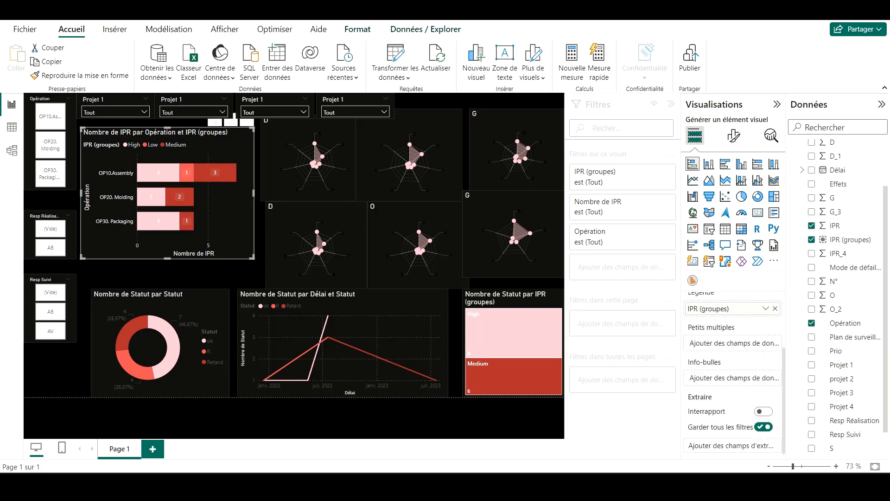
{"action": "left_click", "coordinate": [734, 136]}
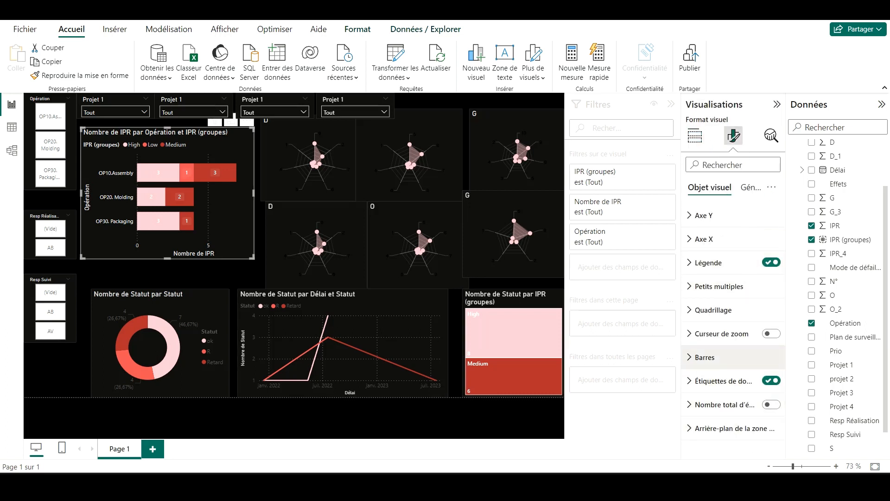
{"action": "left_click", "coordinate": [734, 434]}
{"action": "left_click", "coordinate": [714, 315]}
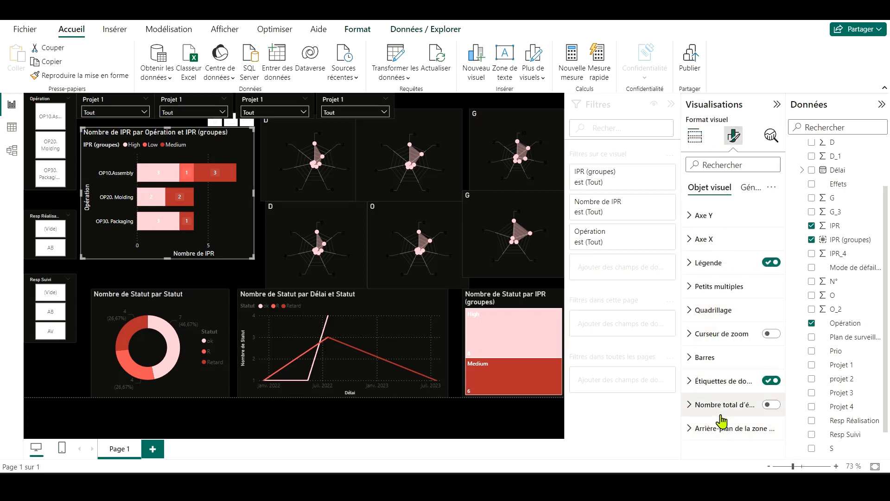
{"action": "left_click", "coordinate": [719, 409]}
{"action": "left_click", "coordinate": [712, 340]}
{"action": "left_click", "coordinate": [709, 381]}
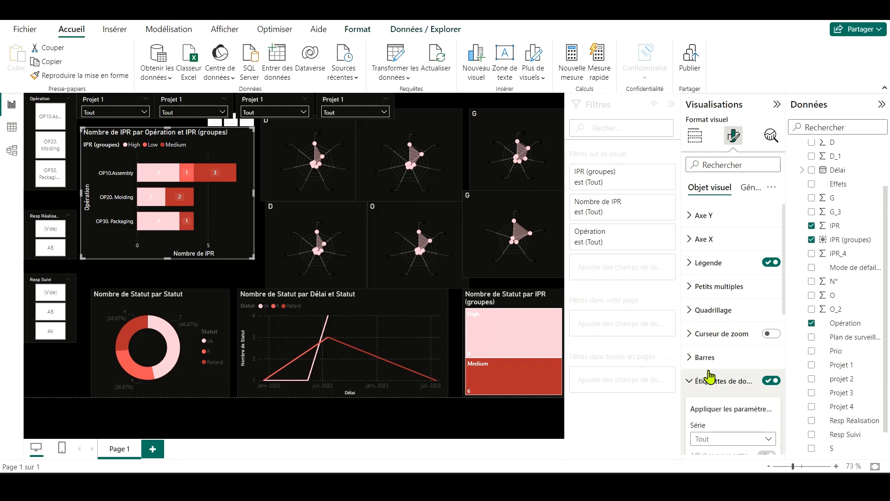
{"action": "scroll", "coordinate": [709, 375], "scroll_direction": "down", "scroll_amount": 5}
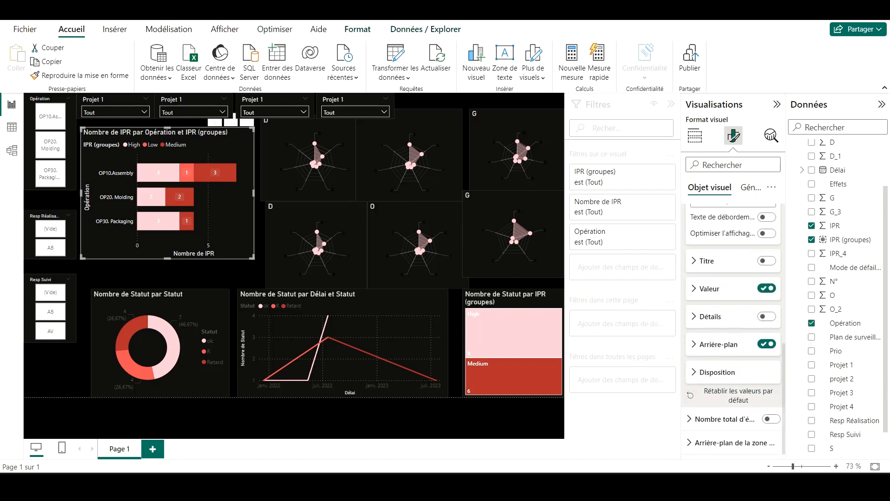
{"action": "left_click", "coordinate": [716, 344]}
{"action": "scroll", "coordinate": [716, 352], "scroll_direction": "down", "scroll_amount": 3}
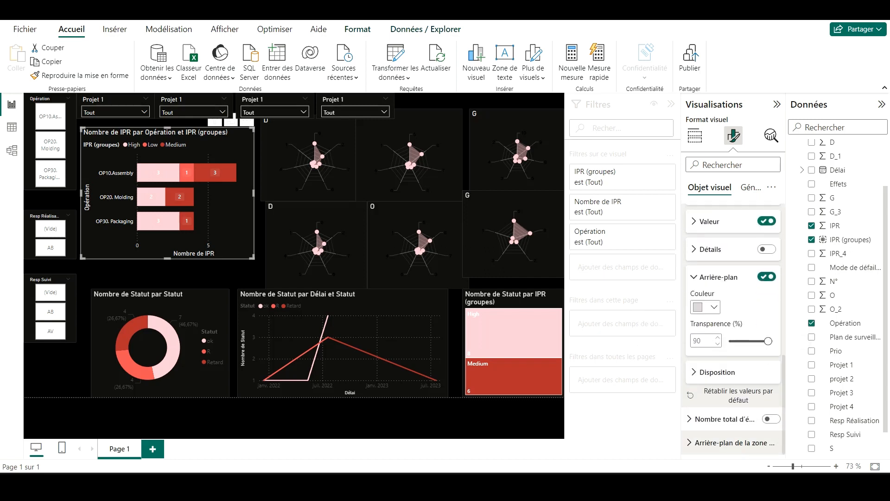
{"action": "scroll", "coordinate": [723, 366], "scroll_direction": "up", "scroll_amount": 4}
{"action": "scroll", "coordinate": [716, 320], "scroll_direction": "up", "scroll_amount": 4}
{"action": "left_click", "coordinate": [717, 263]}
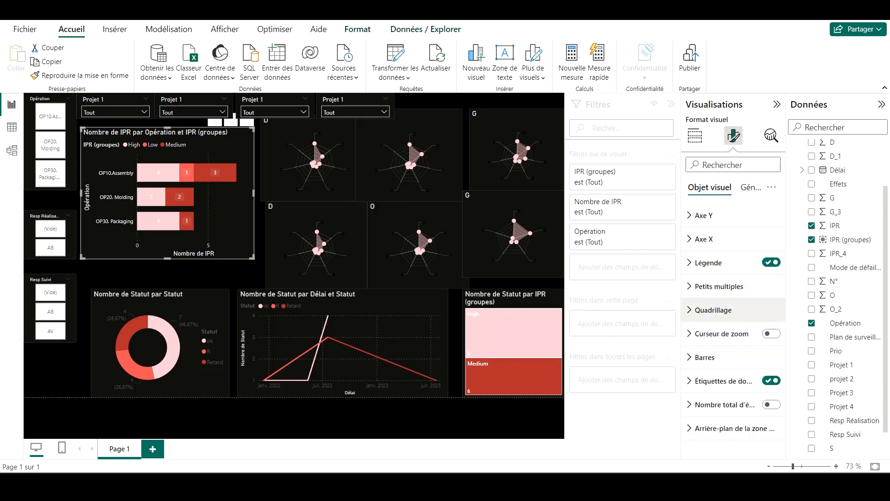
Step: Look through the vertical gridline style options of the IPR bar chart
{"action": "left_click", "coordinate": [712, 309]}
{"action": "scroll", "coordinate": [711, 310], "scroll_direction": "down", "scroll_amount": 2}
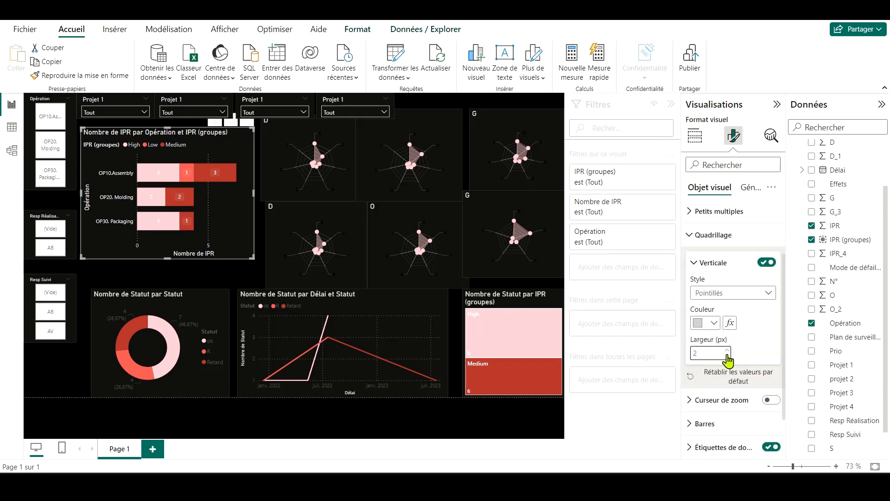
{"action": "left_click", "coordinate": [732, 293]}
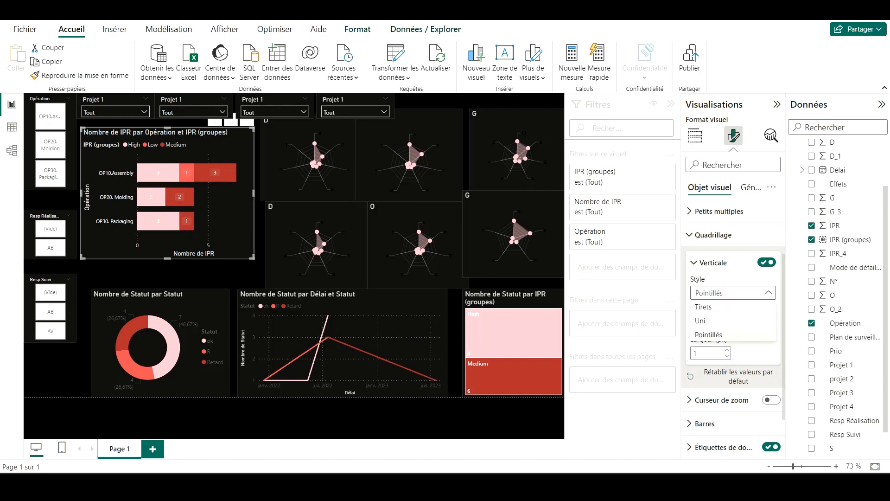
{"action": "scroll", "coordinate": [737, 339], "scroll_direction": "up", "scroll_amount": 3}
{"action": "left_click", "coordinate": [742, 319]}
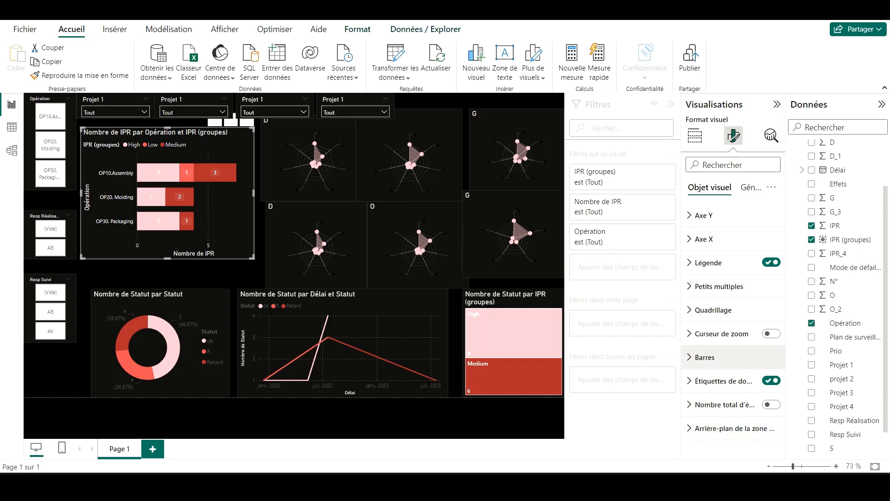
Step: Examine the IPR bar chart's general size, position, padding and advanced options
{"action": "left_click", "coordinate": [745, 192]}
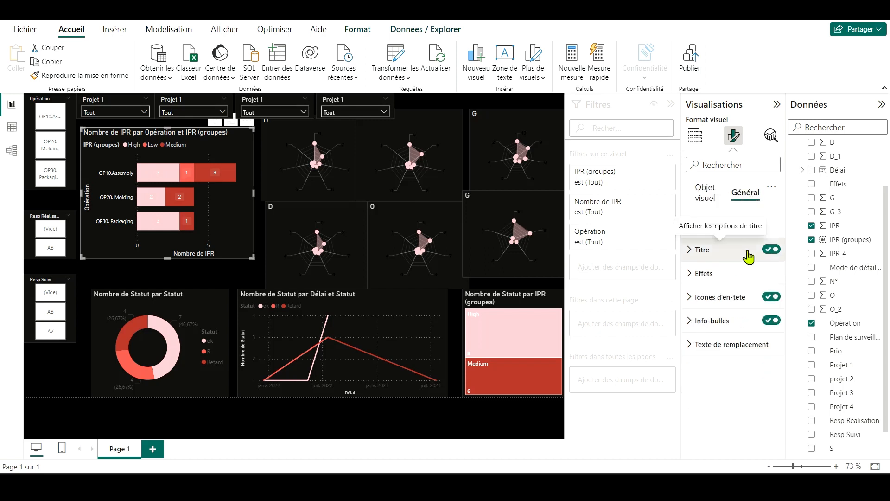
{"action": "left_click", "coordinate": [711, 226]}
{"action": "scroll", "coordinate": [710, 359], "scroll_direction": "down", "scroll_amount": 2}
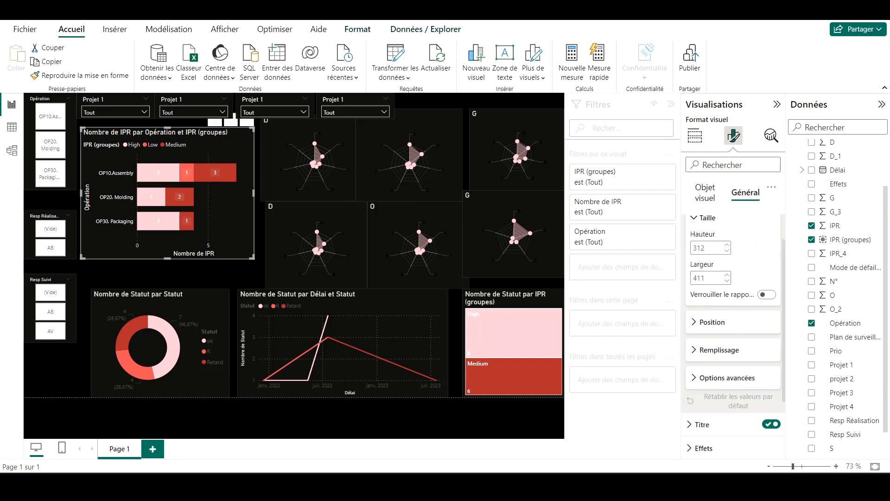
{"action": "scroll", "coordinate": [710, 360], "scroll_direction": "down", "scroll_amount": 1}
{"action": "left_click", "coordinate": [713, 320]}
{"action": "scroll", "coordinate": [712, 321], "scroll_direction": "down", "scroll_amount": 1}
{"action": "left_click", "coordinate": [706, 278]}
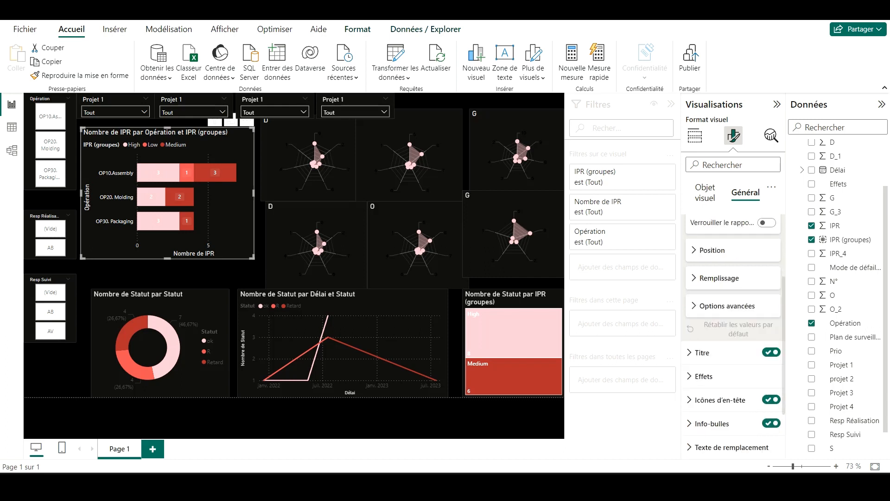
{"action": "left_click", "coordinate": [704, 312]}
{"action": "scroll", "coordinate": [760, 363], "scroll_direction": "down", "scroll_amount": 1}
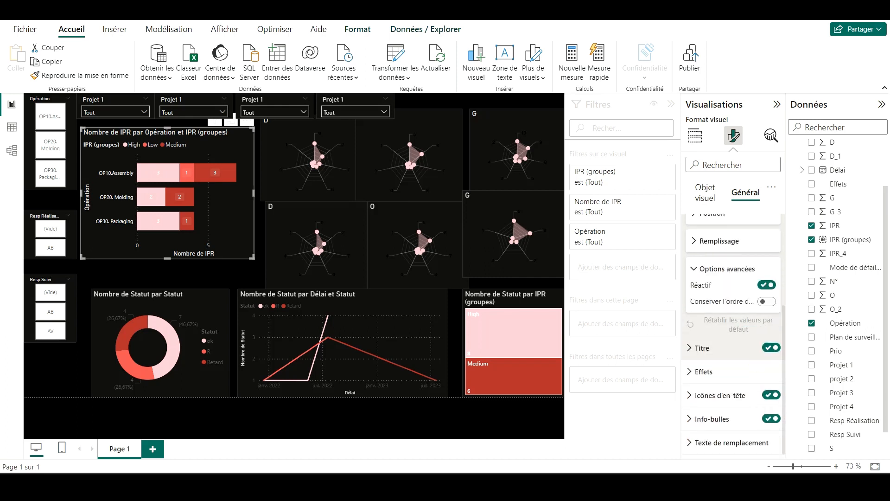
Step: Set the rounded corners of the IPR bar chart's visual border to 10 px
{"action": "left_click", "coordinate": [716, 372]}
{"action": "scroll", "coordinate": [759, 354], "scroll_direction": "down", "scroll_amount": 3}
{"action": "scroll", "coordinate": [757, 350], "scroll_direction": "down", "scroll_amount": 2}
{"action": "left_click", "coordinate": [716, 324]}
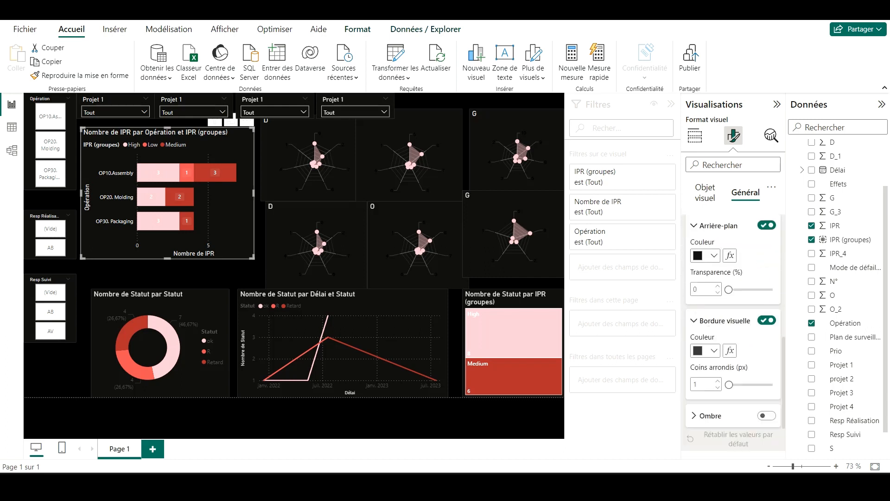
{"action": "scroll", "coordinate": [741, 363], "scroll_direction": "down", "scroll_amount": 1}
{"action": "left_click_drag", "start_coordinate": [729, 349], "coordinate": [732, 350]}
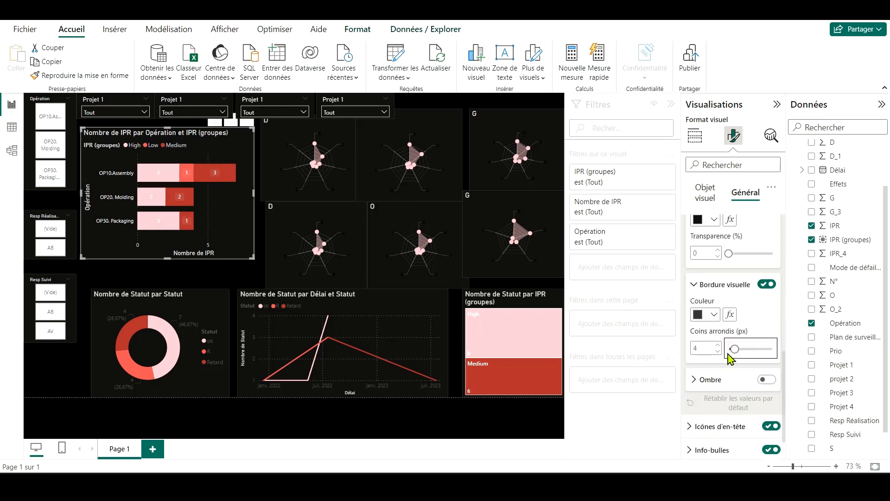
{"action": "left_click", "coordinate": [304, 244]}
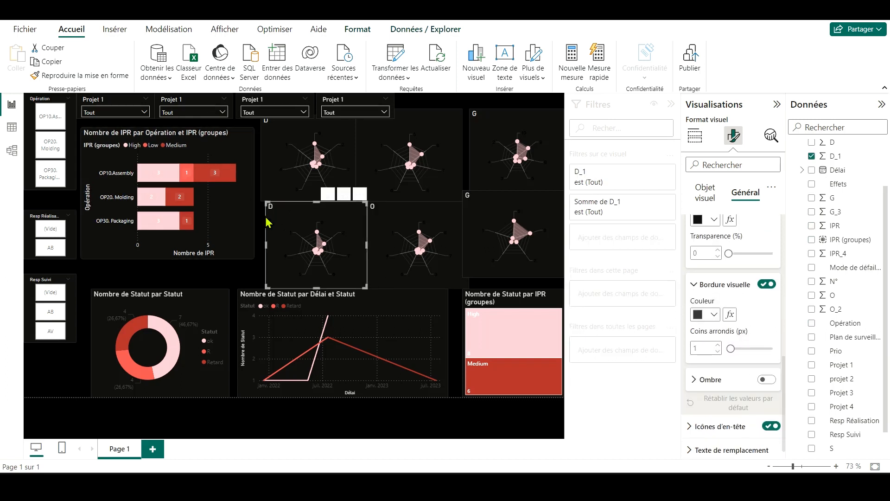
{"action": "left_click", "coordinate": [251, 251]}
{"action": "left_click_drag", "start_coordinate": [734, 348], "coordinate": [739, 351]}
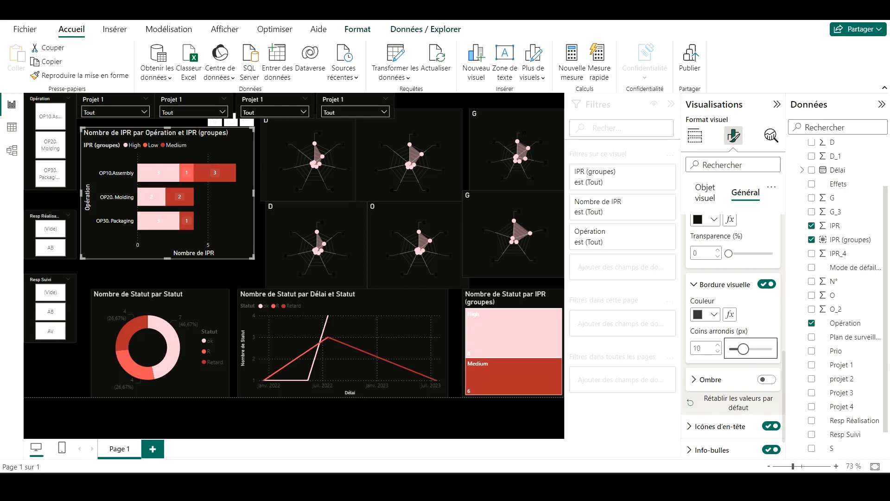
{"action": "left_click", "coordinate": [324, 399]}
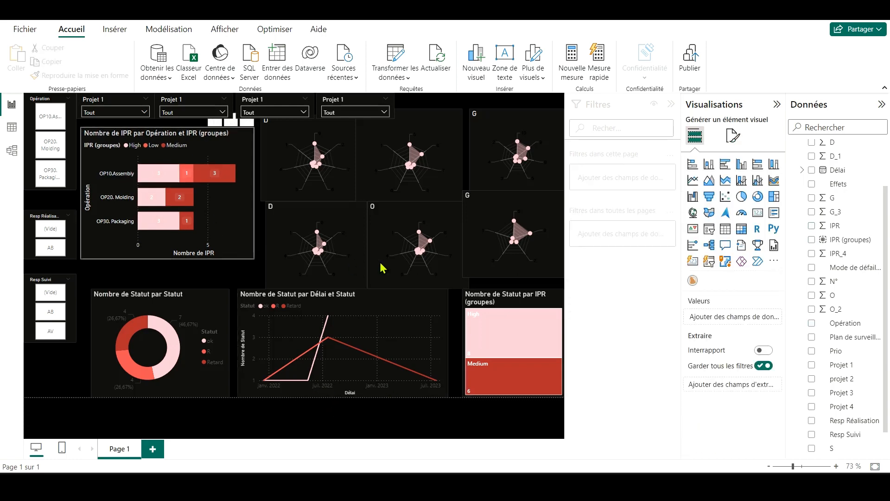
{"action": "left_click", "coordinate": [248, 224]}
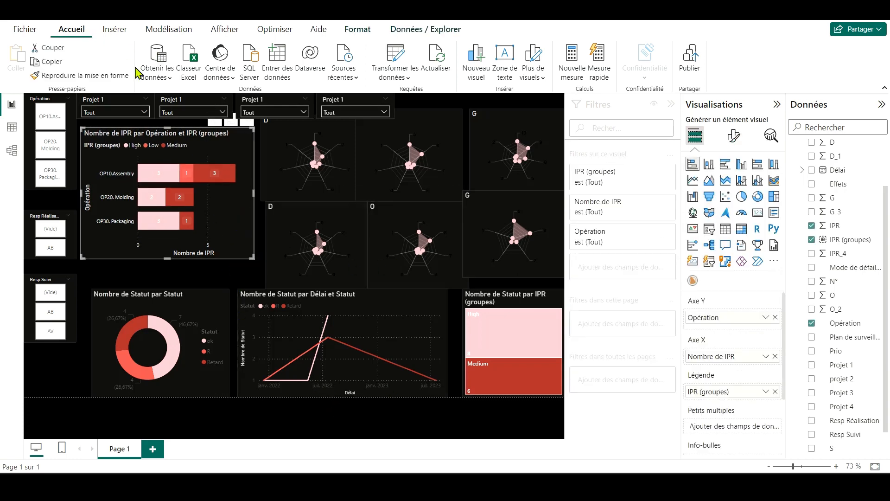
Step: Move the Statut donut chart directly beneath the IPR bar chart, aligned with its left edge
{"action": "left_click", "coordinate": [153, 296]}
{"action": "left_click_drag", "start_coordinate": [153, 297], "coordinate": [147, 274]}
{"action": "left_click", "coordinate": [183, 388]}
Step: Shrink the Statut-by-Délai line chart from its left and upper edges so it lines up beneath the radar charts
{"action": "left_click_drag", "start_coordinate": [197, 367], "coordinate": [267, 343]}
{"action": "left_click", "coordinate": [237, 363]}
{"action": "left_click_drag", "start_coordinate": [356, 289], "coordinate": [356, 297]}
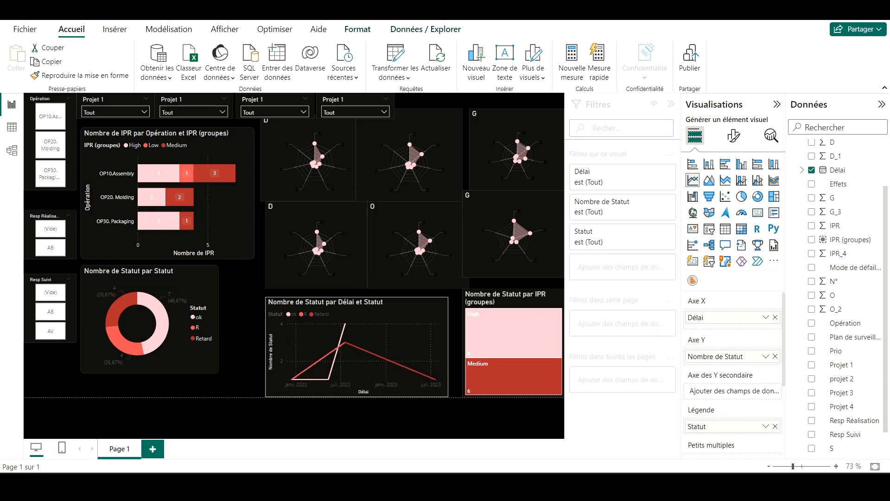
Step: Align the upper D radar chart with the IPR bar chart's upper edge and set its border's rounded corners to 10 px
{"action": "left_click", "coordinate": [268, 161]}
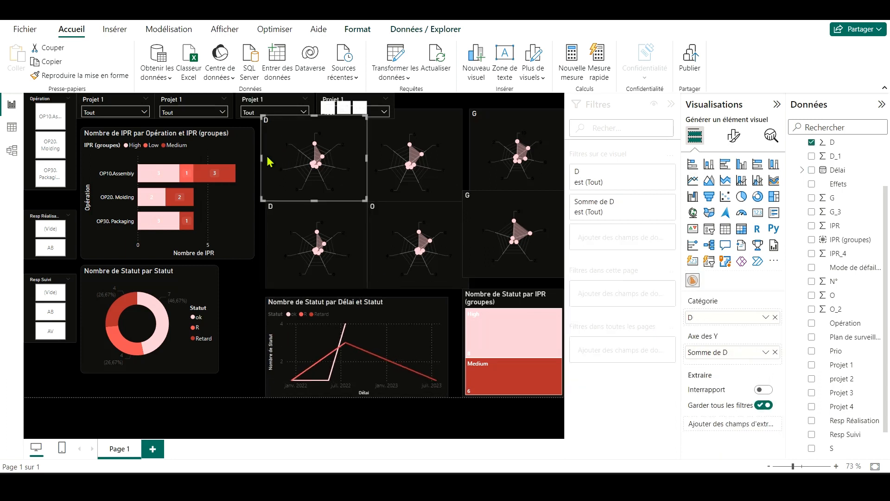
{"action": "mouse_move", "coordinate": [279, 130]}
{"action": "left_mouse_down"}
{"action": "mouse_move", "coordinate": [287, 166]}
{"action": "mouse_move", "coordinate": [279, 143]}
{"action": "left_mouse_up"}
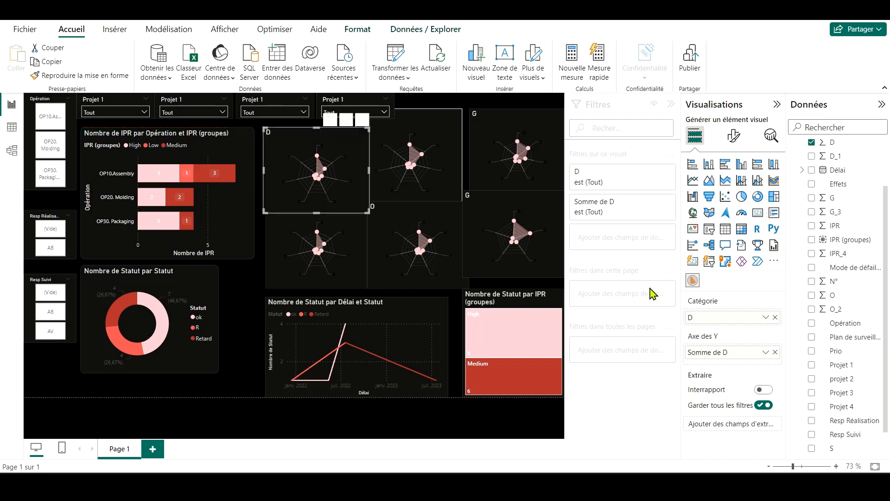
{"action": "left_click", "coordinate": [733, 135]}
{"action": "left_click", "coordinate": [742, 188]}
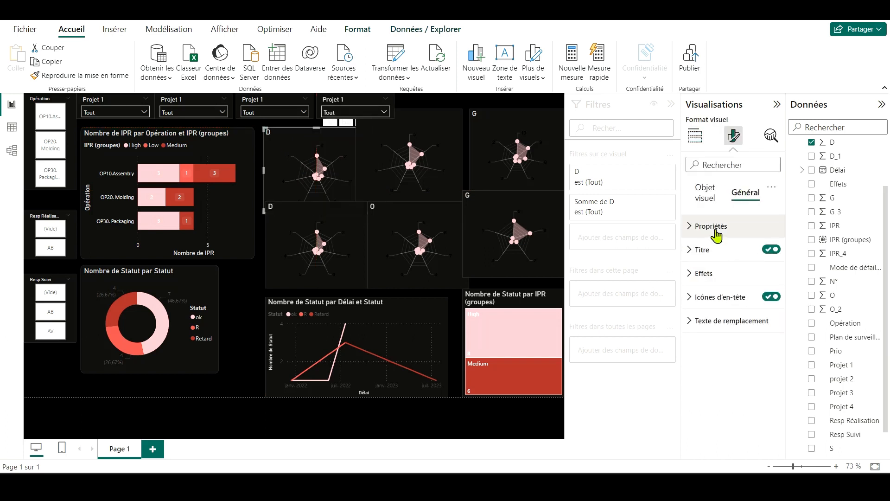
{"action": "left_click", "coordinate": [714, 227]}
{"action": "left_click", "coordinate": [712, 389]}
{"action": "scroll", "coordinate": [711, 391], "scroll_direction": "down", "scroll_amount": 3}
{"action": "left_click", "coordinate": [706, 395]}
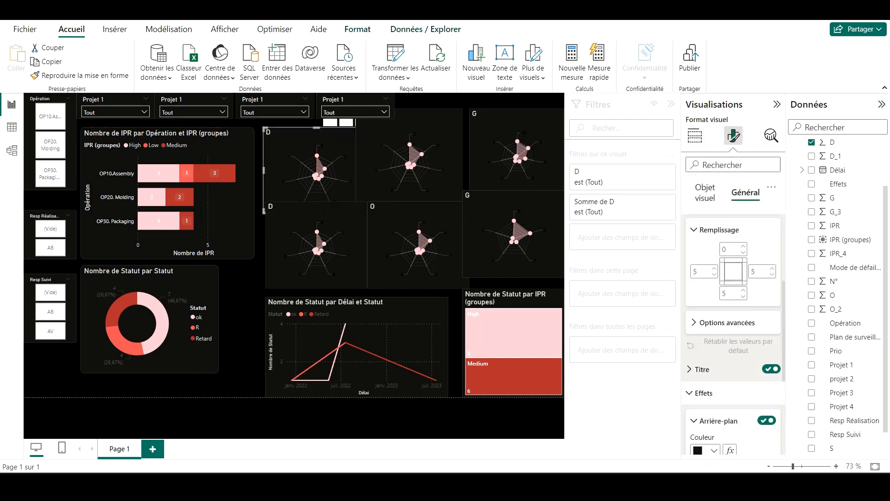
{"action": "scroll", "coordinate": [705, 387], "scroll_direction": "down", "scroll_amount": 3}
{"action": "left_click", "coordinate": [718, 375]}
{"action": "scroll", "coordinate": [717, 385], "scroll_direction": "down", "scroll_amount": 2}
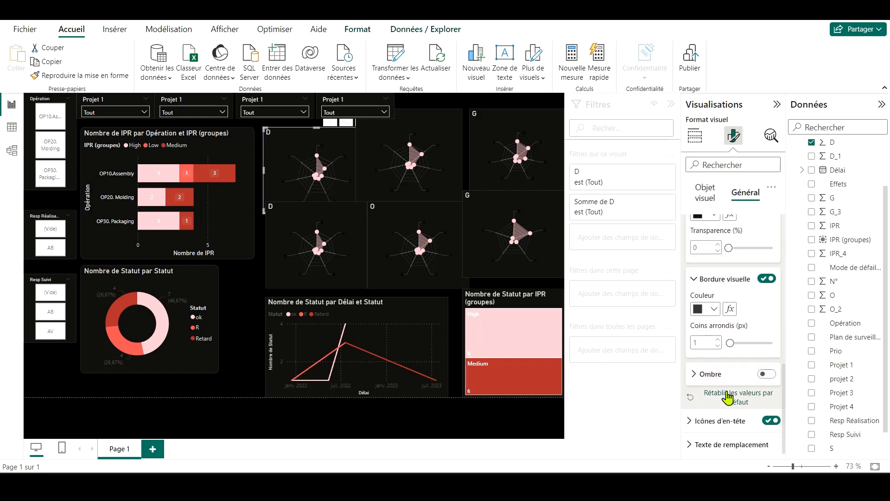
{"action": "left_click", "coordinate": [738, 342]}
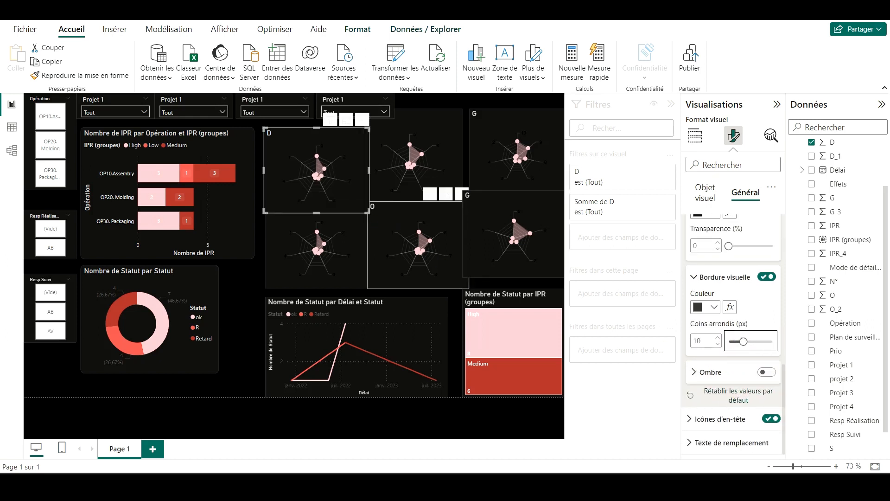
Step: Shrink the upper D radar chart to about 197 wide and 175 high, ending just above the lower D radar
{"action": "left_click_drag", "start_coordinate": [355, 211], "coordinate": [348, 200]}
{"action": "left_click", "coordinate": [238, 341]}
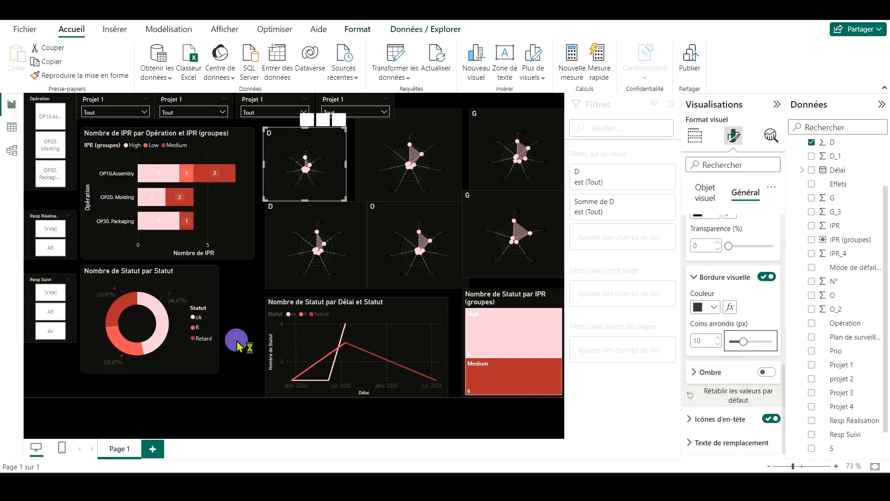
{"action": "left_click", "coordinate": [305, 163]}
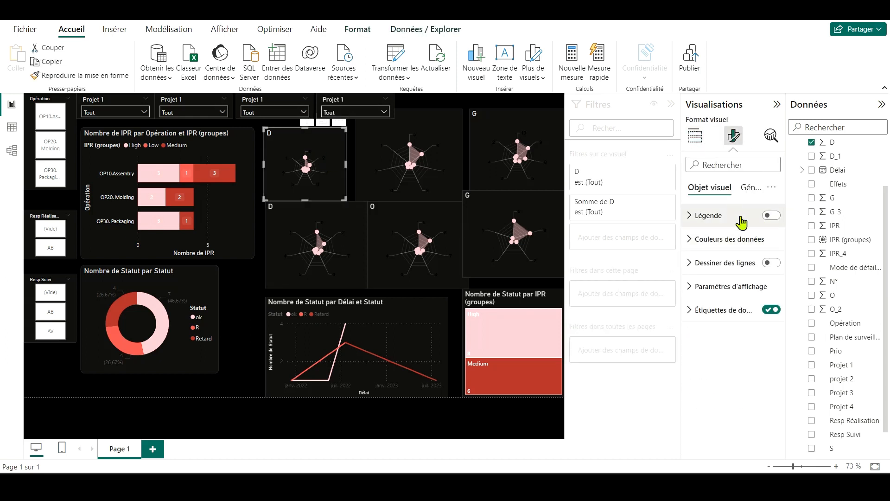
Step: Review the upper D radar chart's data colour and display settings
{"action": "left_click", "coordinate": [746, 191]}
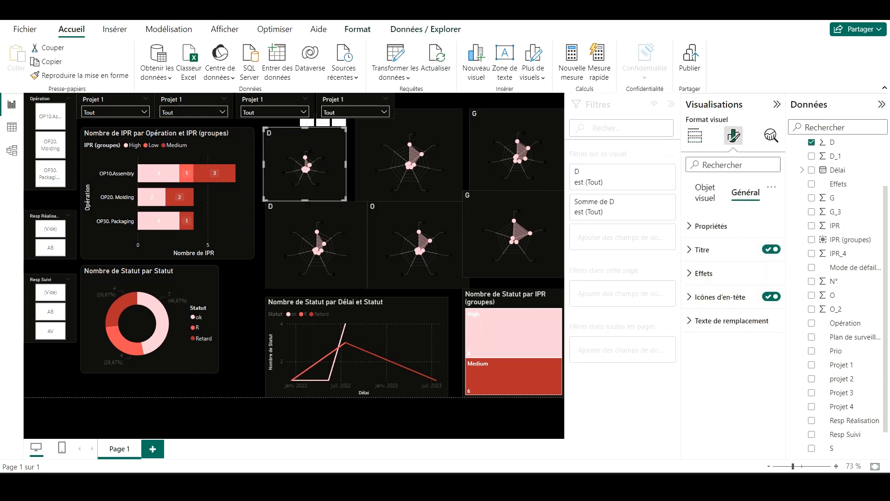
{"action": "left_click", "coordinate": [705, 188]}
{"action": "left_click", "coordinate": [750, 249]}
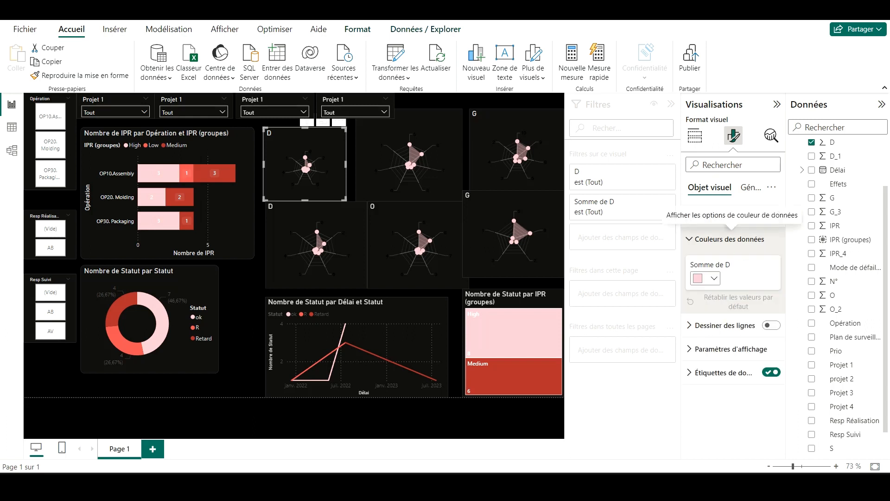
{"action": "left_click", "coordinate": [732, 240]}
{"action": "left_click", "coordinate": [730, 286]}
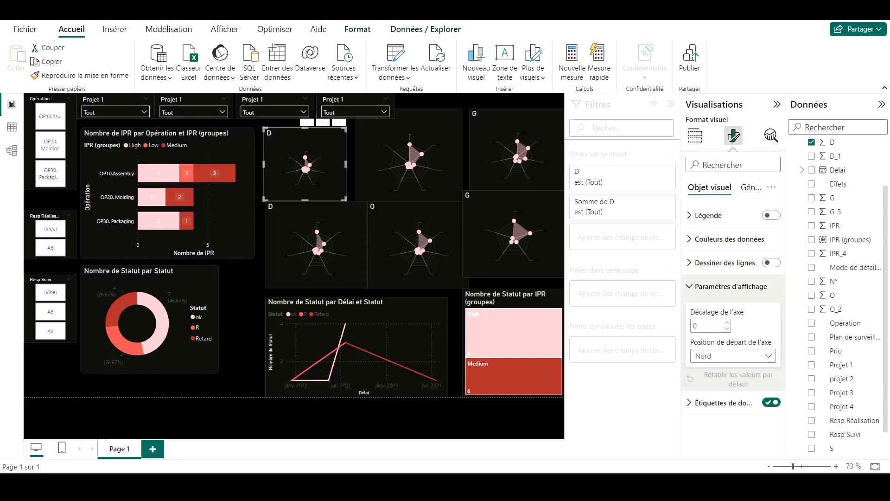
{"action": "left_click", "coordinate": [723, 286]}
Step: Set the upper D radar chart's data label colour to light grey
{"action": "left_click", "coordinate": [709, 310]}
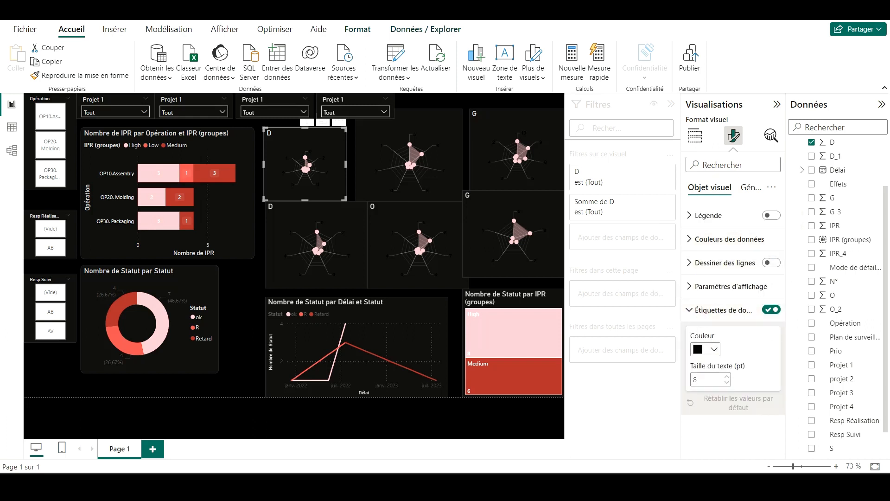
{"action": "left_click", "coordinate": [702, 349]}
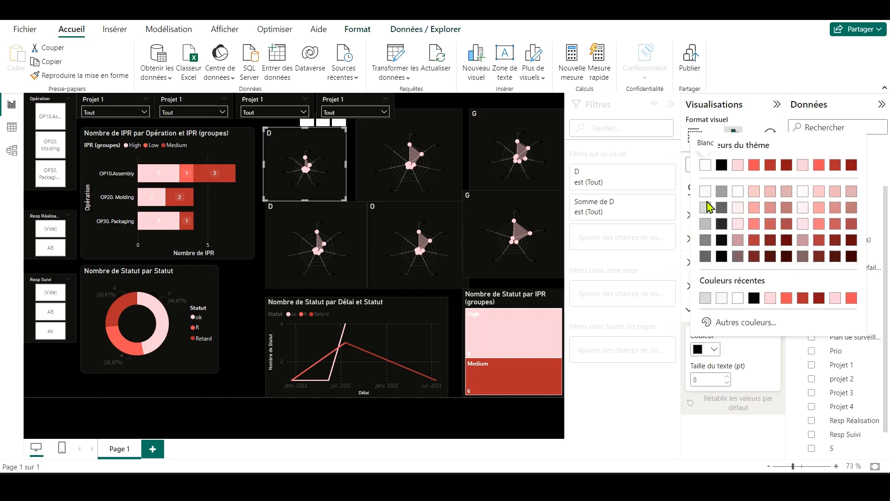
{"action": "left_click", "coordinate": [703, 196]}
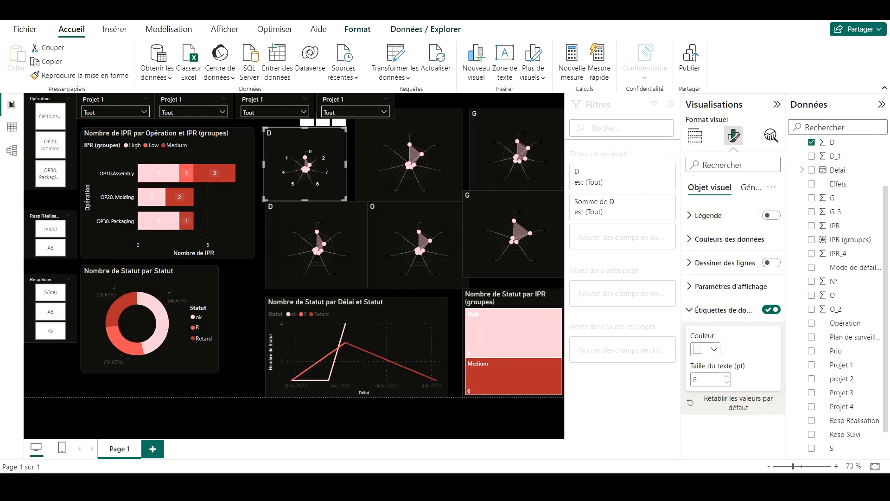
{"action": "left_click", "coordinate": [702, 349]}
{"action": "left_click", "coordinate": [706, 206]}
Step: Try an axis offset of 3 and the line-drawing option on the upper D radar chart, restoring both
{"action": "left_click", "coordinate": [714, 287]}
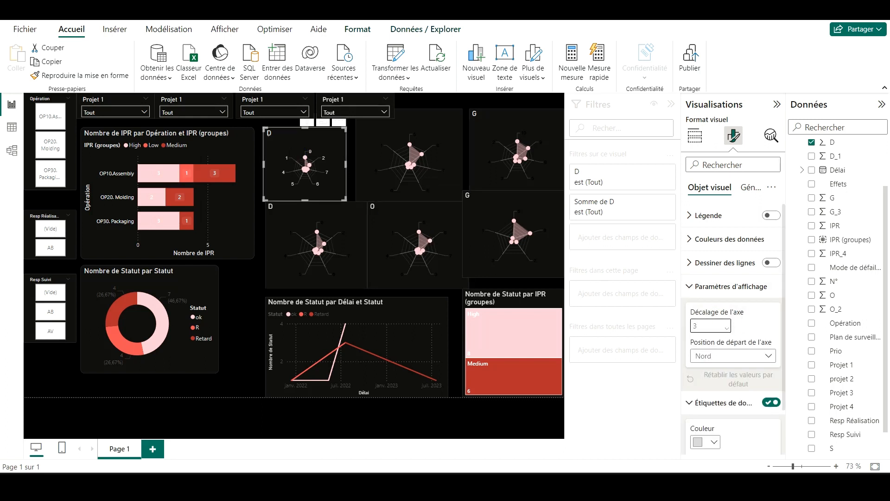
{"action": "left_click", "coordinate": [727, 329]}
{"action": "left_click", "coordinate": [727, 328]}
{"action": "left_click", "coordinate": [727, 328]}
{"action": "left_click", "coordinate": [747, 286]}
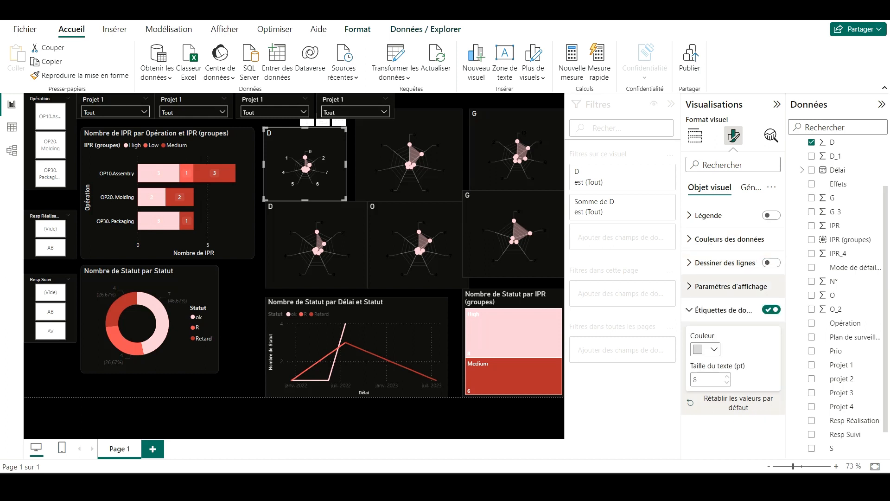
{"action": "left_click", "coordinate": [714, 310]}
{"action": "left_click", "coordinate": [772, 263]}
{"action": "left_click", "coordinate": [771, 263]}
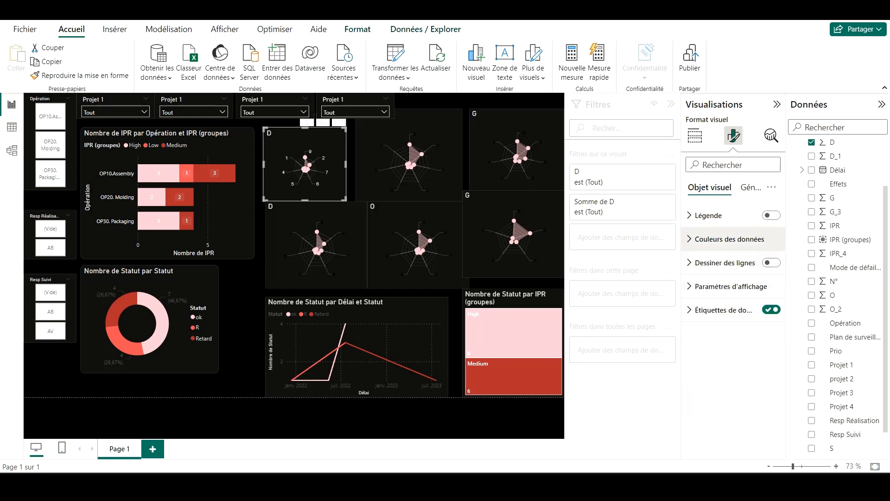
Step: Try the legend on the upper D radar chart, restore it, and recheck the data colour and display settings
{"action": "left_click", "coordinate": [729, 239]}
{"action": "left_click", "coordinate": [729, 238]}
{"action": "left_click", "coordinate": [717, 216]}
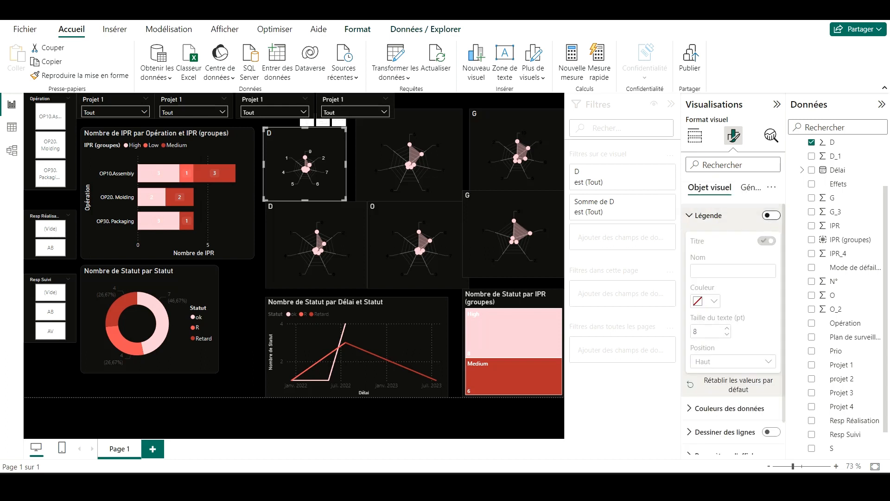
{"action": "left_click", "coordinate": [771, 215]}
{"action": "left_click", "coordinate": [771, 216]}
{"action": "left_click", "coordinate": [708, 215]}
{"action": "left_click", "coordinate": [743, 296]}
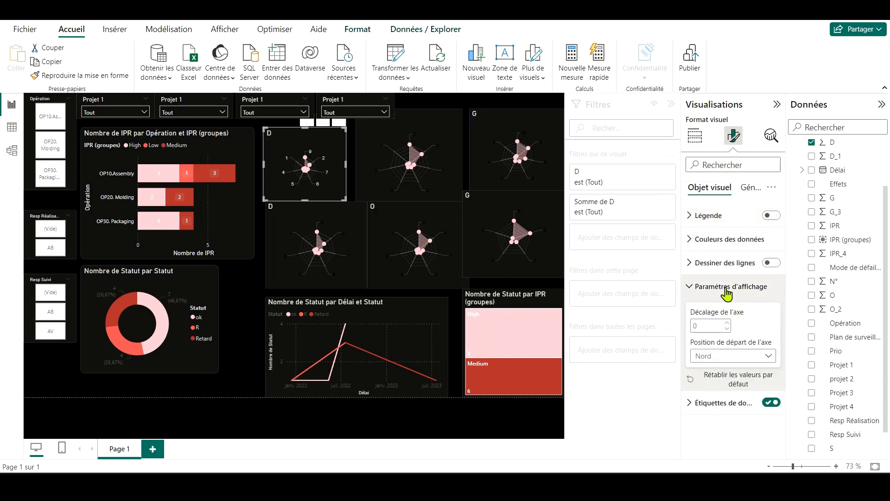
{"action": "left_click", "coordinate": [743, 295]}
{"action": "left_click", "coordinate": [723, 310]}
Step: Set the upper D radar chart's padding to 0 on all four sides
{"action": "left_click", "coordinate": [747, 187]}
{"action": "left_click", "coordinate": [708, 226]}
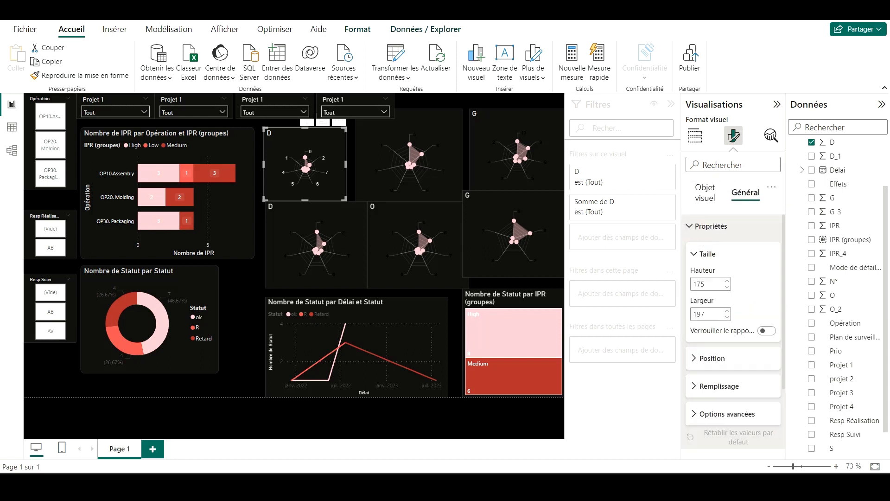
{"action": "left_click", "coordinate": [721, 361]}
{"action": "left_click", "coordinate": [720, 340]}
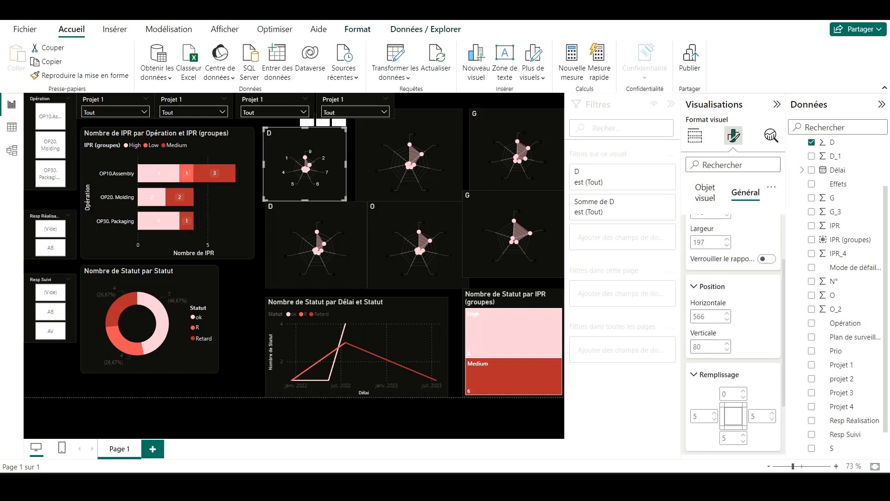
{"action": "scroll", "coordinate": [726, 332], "scroll_direction": "down", "scroll_amount": 3}
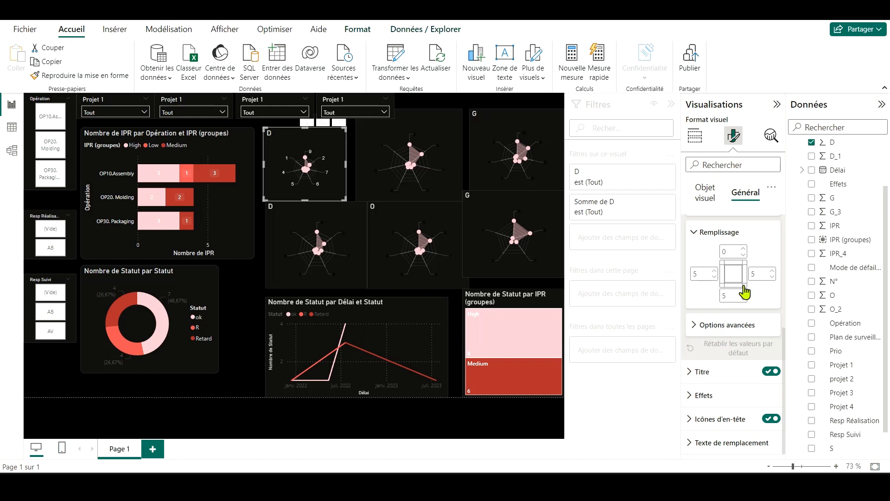
{"action": "left_click", "coordinate": [744, 248]}
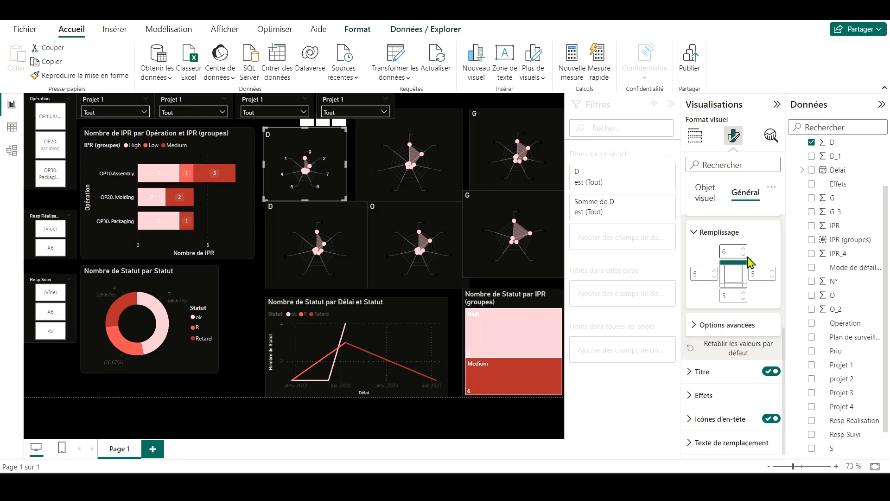
{"action": "key", "text": "BackSpace"}
{"action": "type", "text": "0"}
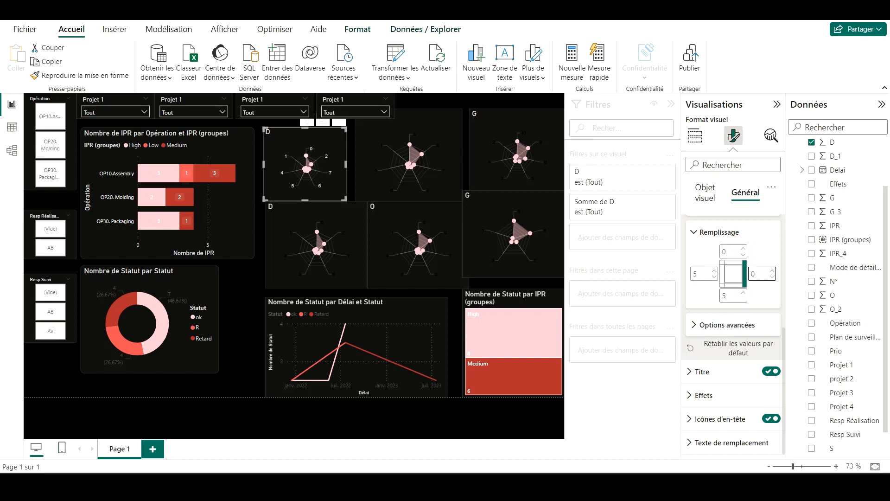
{"action": "left_click", "coordinate": [736, 297]}
{"action": "key", "text": "BackSpace"}
{"action": "type", "text": "0"}
{"action": "key", "text": "Tab"}
{"action": "type", "text": "4"}
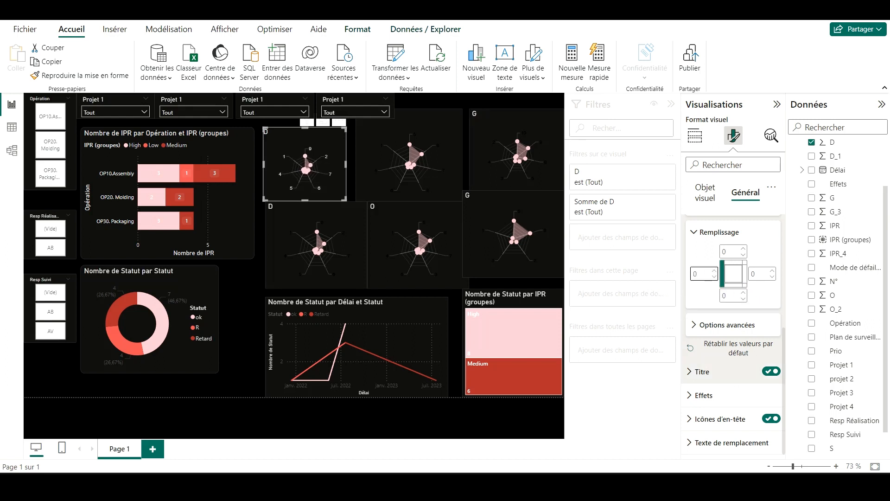
Step: Give the upper D radar chart's title a light pink background
{"action": "left_click", "coordinate": [702, 371]}
{"action": "scroll", "coordinate": [722, 326], "scroll_direction": "down", "scroll_amount": 5}
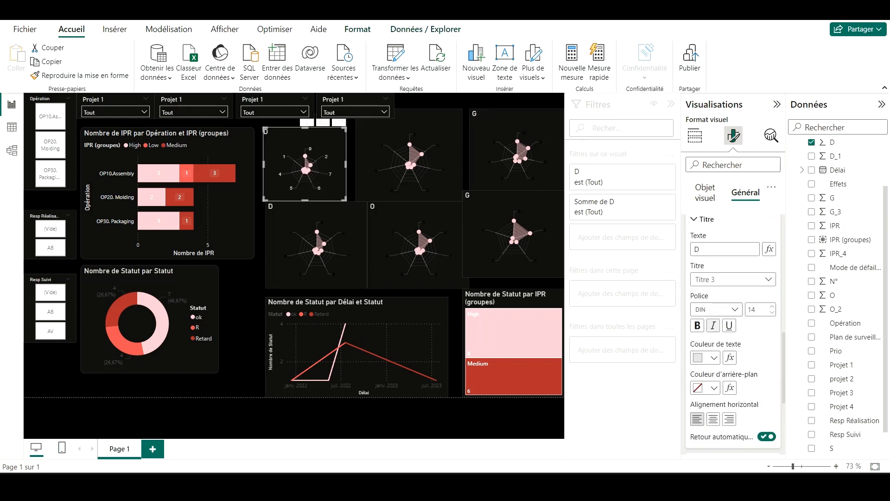
{"action": "left_click", "coordinate": [713, 317]}
{"action": "left_click", "coordinate": [770, 237]}
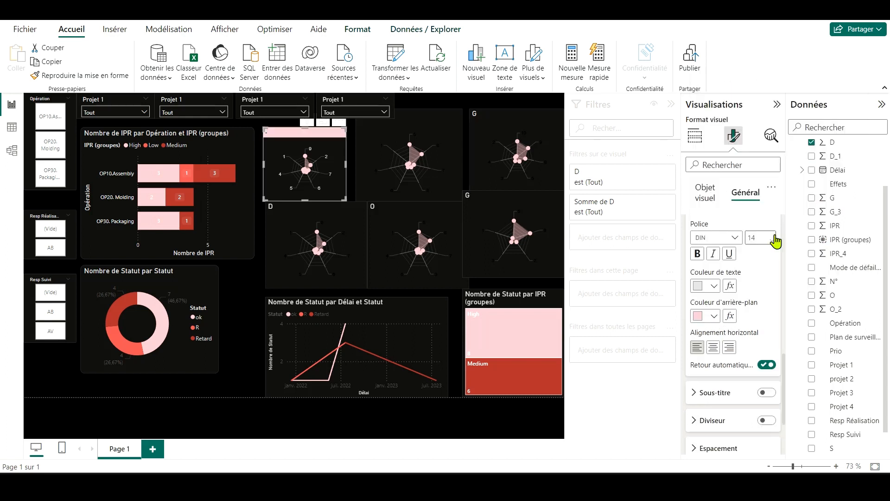
Step: Make the upper D radar chart's title text black and centre it horizontally
{"action": "left_click", "coordinate": [713, 288]}
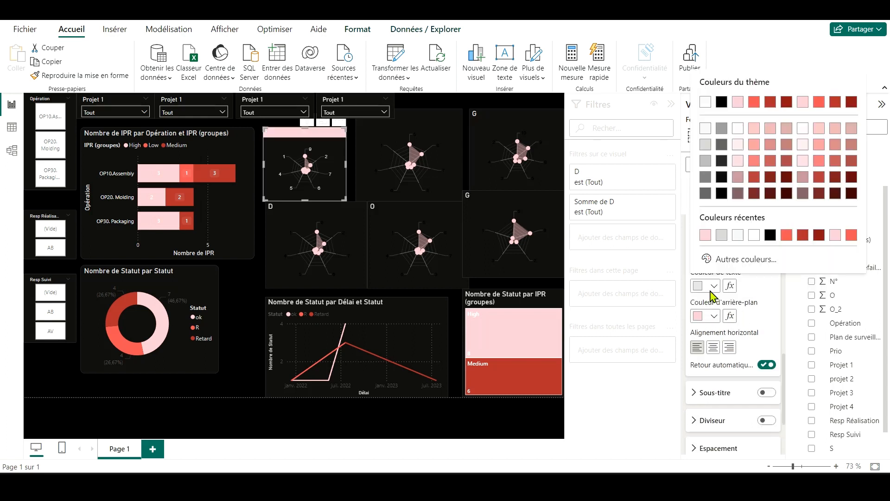
{"action": "left_click", "coordinate": [719, 194]}
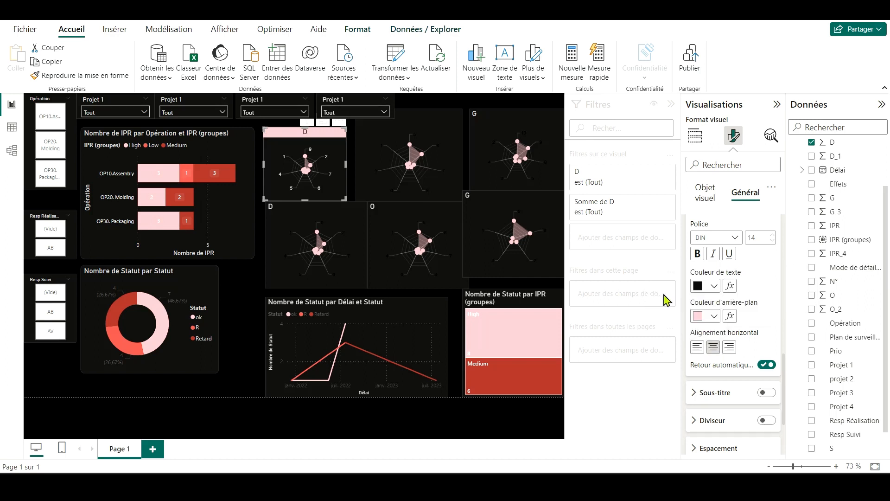
{"action": "left_click", "coordinate": [437, 430]}
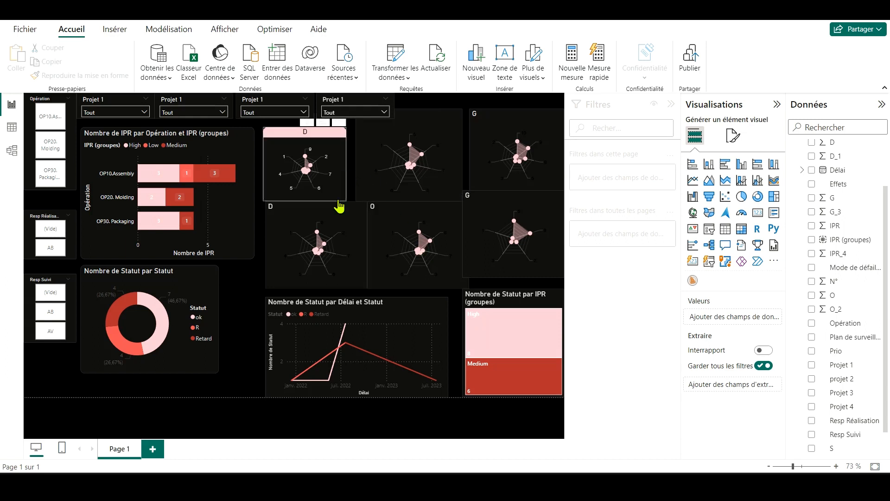
{"action": "left_click", "coordinate": [297, 221]}
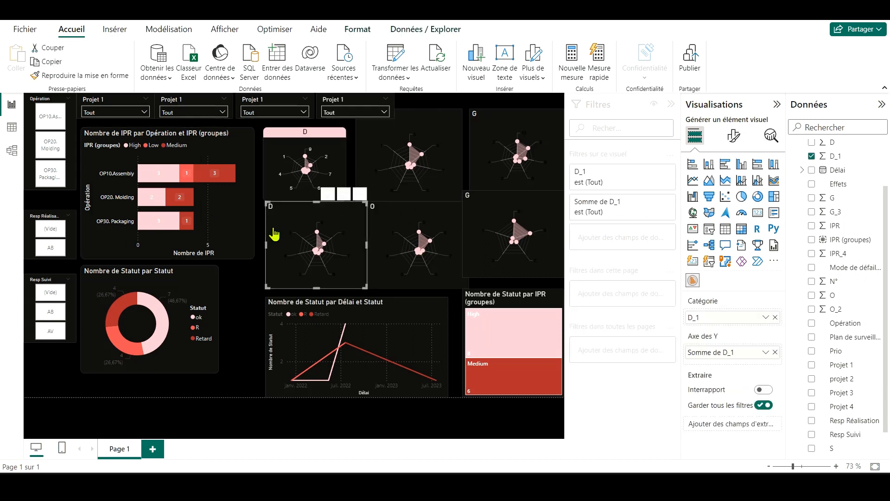
{"action": "left_click", "coordinate": [304, 160]}
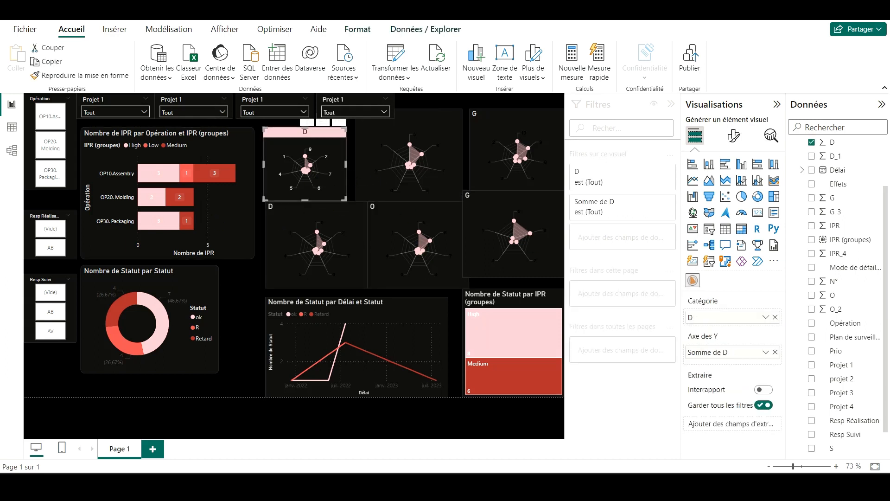
{"action": "left_click", "coordinate": [733, 135]}
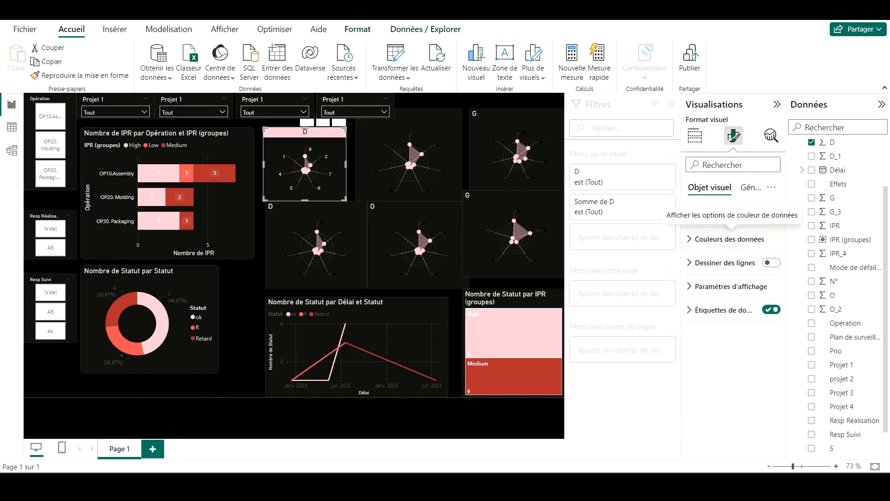
{"action": "left_click", "coordinate": [751, 187]}
{"action": "left_click", "coordinate": [772, 188]}
{"action": "left_click", "coordinate": [767, 320]}
{"action": "left_click", "coordinate": [710, 187]}
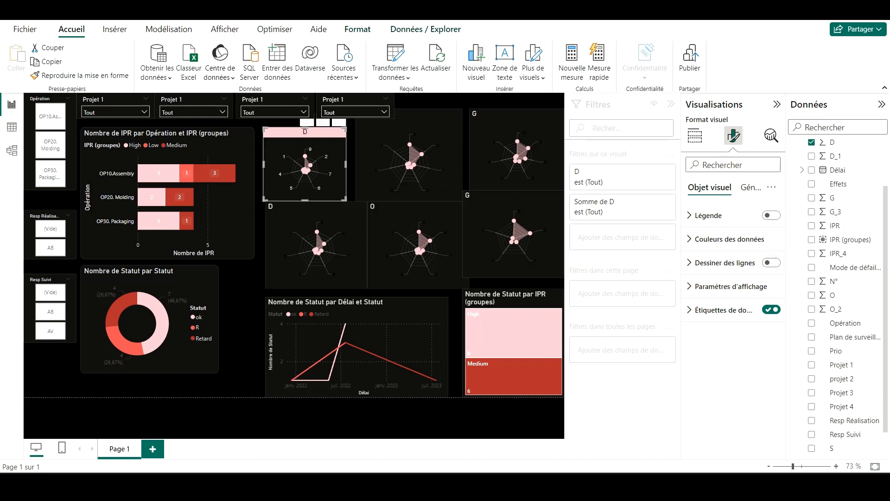
Step: Carry the D radar chart's title styling over to the remaining upper radar charts with the format painter
{"action": "left_click", "coordinate": [417, 139]}
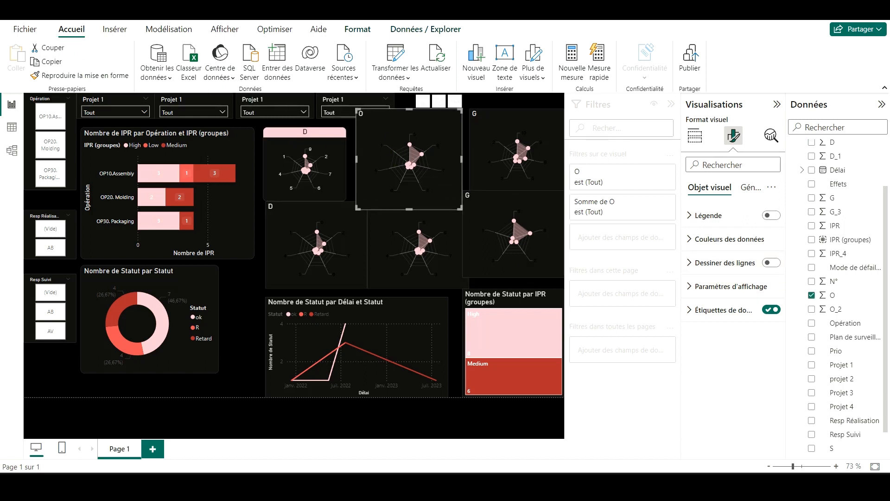
{"action": "left_click", "coordinate": [58, 74]}
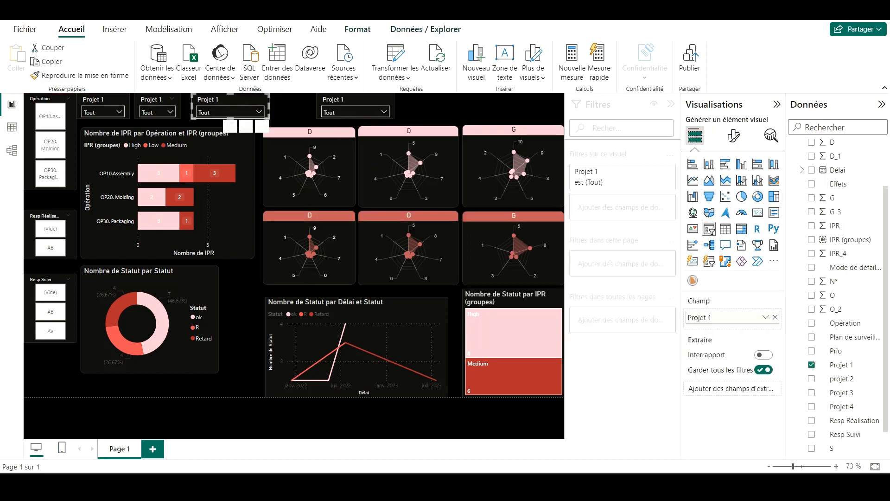
Step: Narrow the third and fourth Projet 1 slicers and move the fourth next to the third
{"action": "left_click_drag", "start_coordinate": [268, 106], "coordinate": [228, 112]}
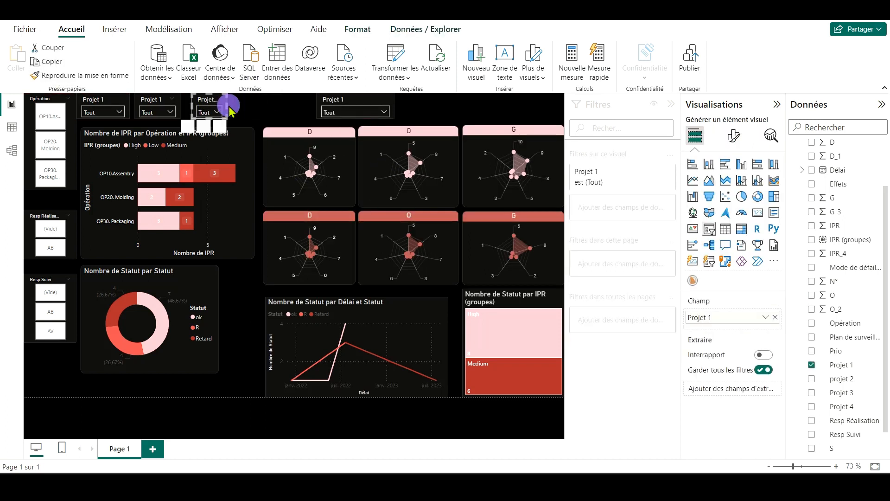
{"action": "left_click_drag", "start_coordinate": [334, 100], "coordinate": [239, 101]}
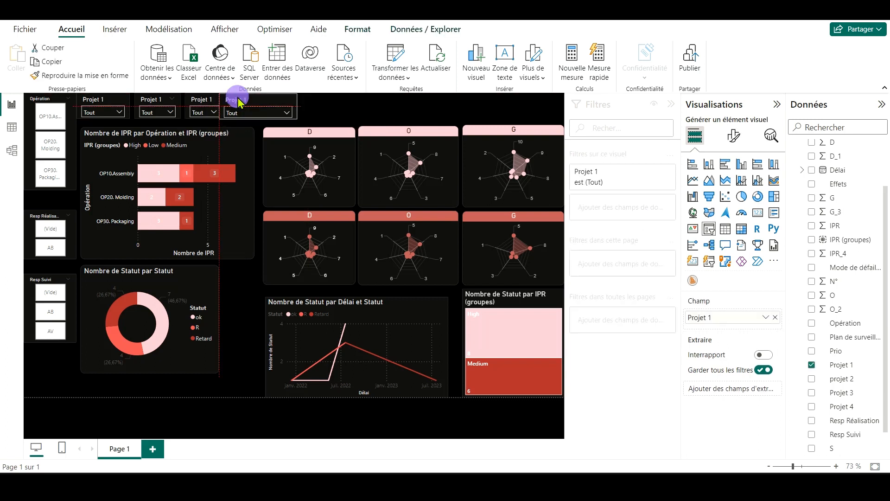
{"action": "left_click_drag", "start_coordinate": [297, 106], "coordinate": [249, 98]}
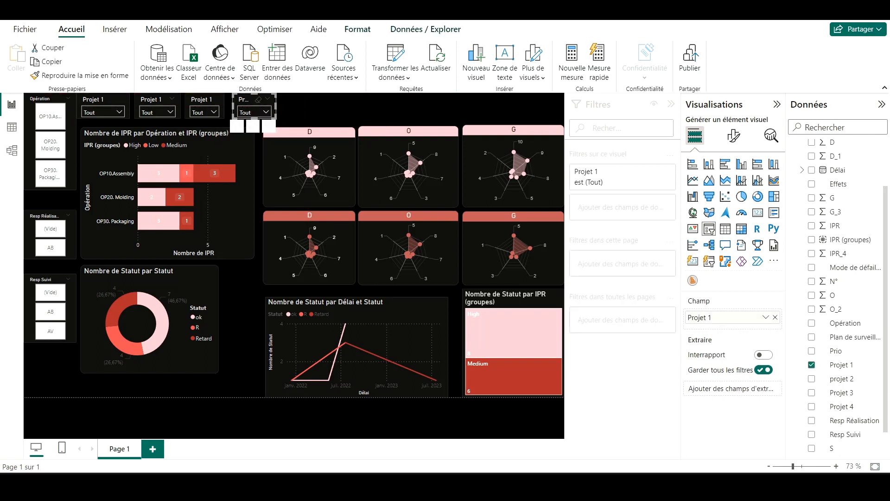
Step: Move the Resp Suivi, Resp Réalisation and Opération slicers lower in their column to free the space above
{"action": "left_click_drag", "start_coordinate": [31, 303], "coordinate": [31, 358]}
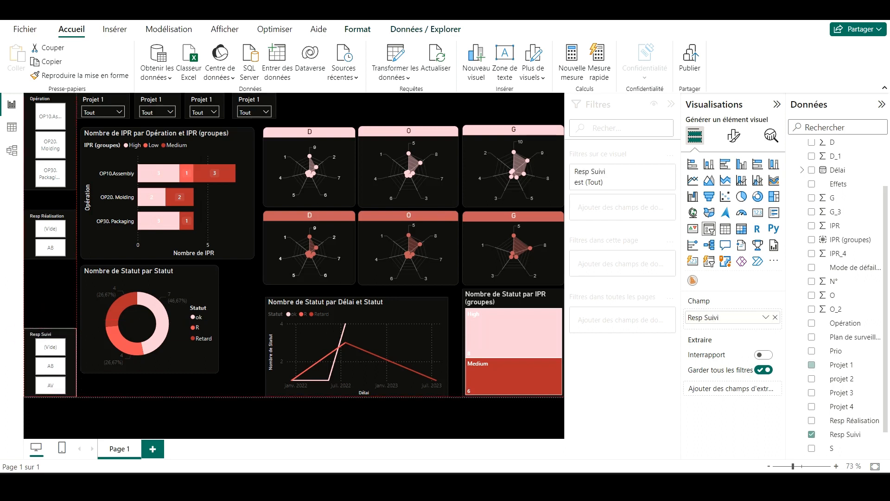
{"action": "left_click_drag", "start_coordinate": [30, 225], "coordinate": [29, 255]}
{"action": "left_click_drag", "start_coordinate": [31, 97], "coordinate": [31, 131]}
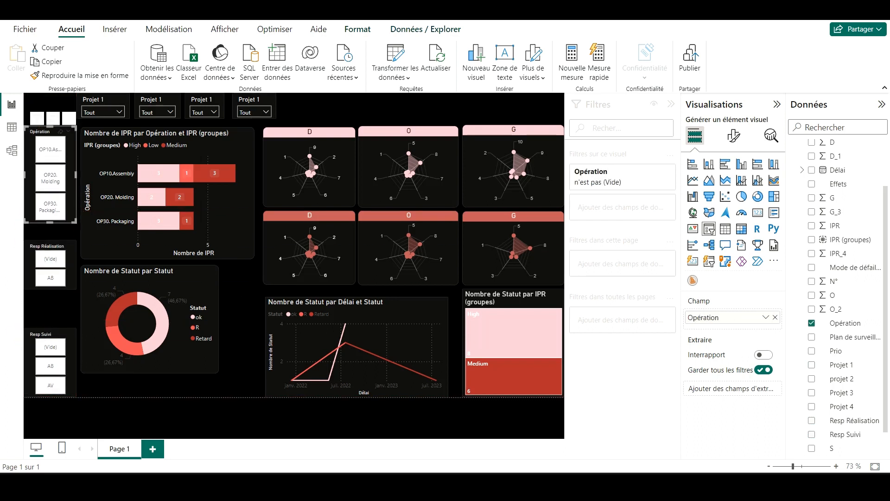
Step: Shift the four Projet 1 slicers toward the page's left edge and space them evenly in one row
{"action": "left_click_drag", "start_coordinate": [84, 96], "coordinate": [30, 96]}
{"action": "left_click_drag", "start_coordinate": [139, 95], "coordinate": [97, 94]}
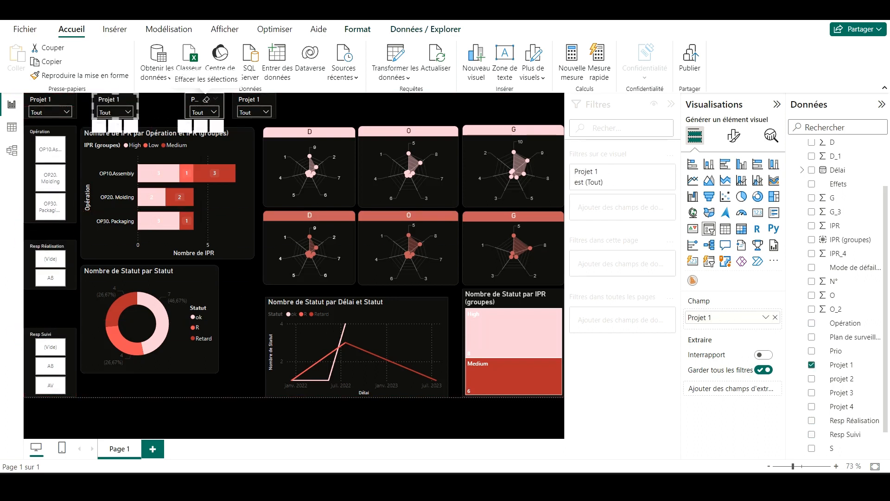
{"action": "left_click_drag", "start_coordinate": [196, 95], "coordinate": [160, 96]}
{"action": "mouse_move", "coordinate": [242, 96]}
{"action": "left_mouse_down"}
{"action": "mouse_move", "coordinate": [215, 95]}
{"action": "mouse_move", "coordinate": [255, 105]}
{"action": "left_mouse_up"}
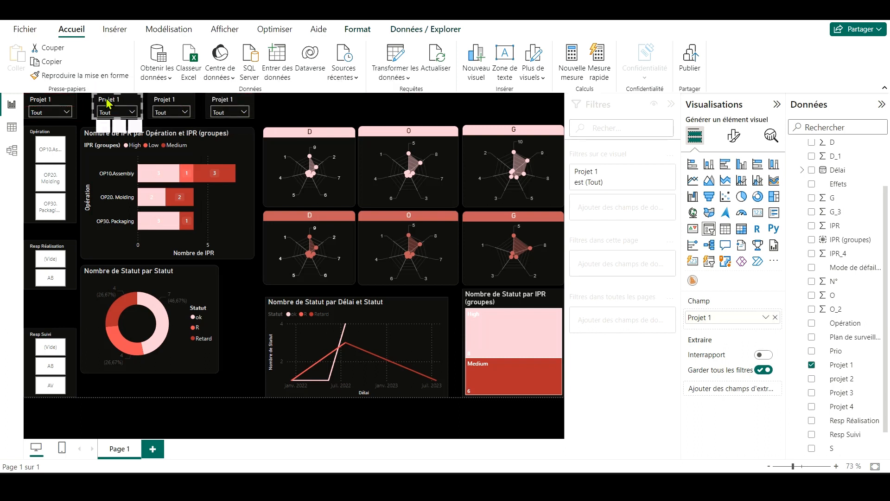
{"action": "left_click_drag", "start_coordinate": [111, 100], "coordinate": [112, 100]}
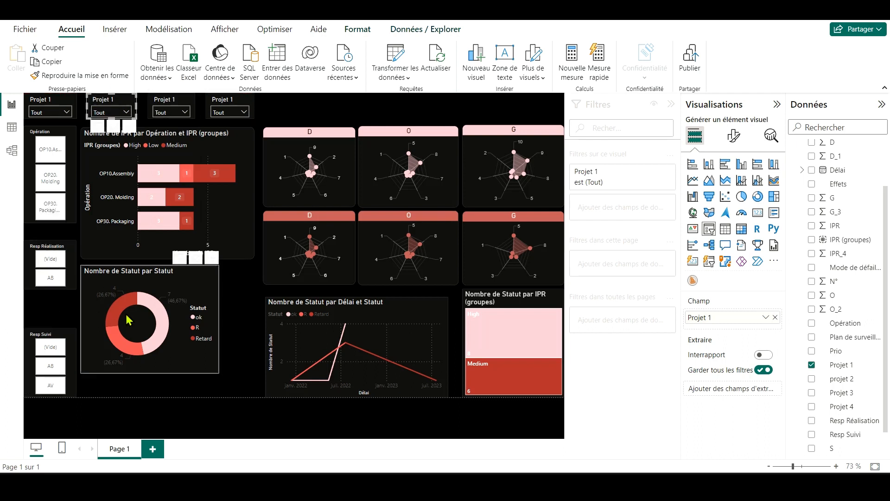
Step: Move the Statut donut chart down level with the line chart and raise the two D radar charts near the page top
{"action": "left_click_drag", "start_coordinate": [148, 273], "coordinate": [156, 297]}
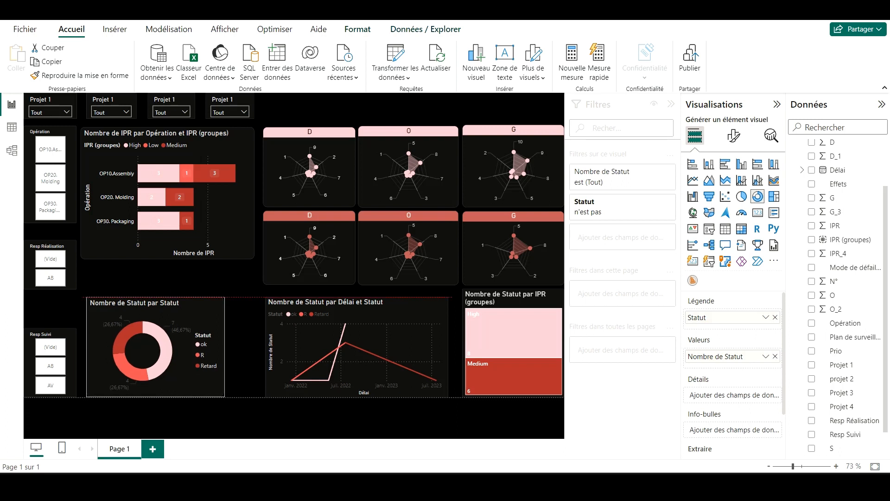
{"action": "left_click_drag", "start_coordinate": [310, 133], "coordinate": [310, 98]}
{"action": "left_click_drag", "start_coordinate": [310, 216], "coordinate": [291, 190]}
{"action": "left_click", "coordinate": [451, 119]}
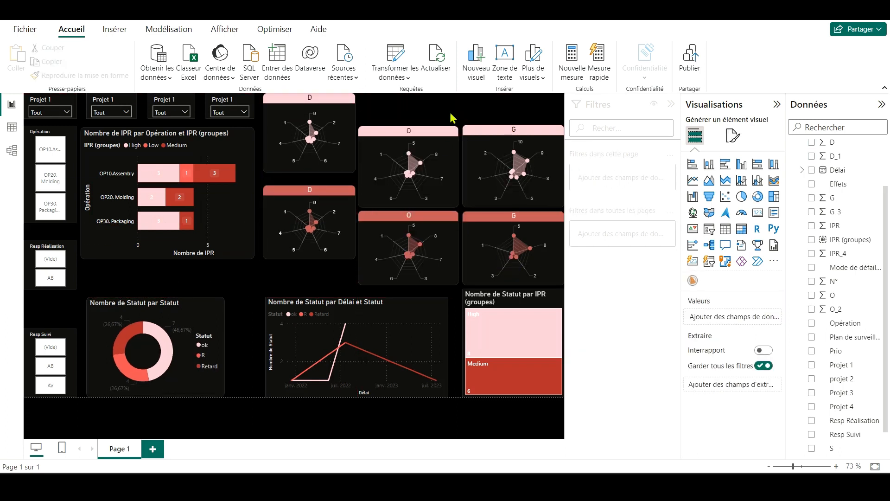
{"action": "left_click", "coordinate": [297, 101]}
{"action": "left_click_drag", "start_coordinate": [294, 108], "coordinate": [293, 115]}
Step: Select the four O and G radar charts together and move them up in line with the D radars
{"action": "left_click", "coordinate": [383, 137], "text": "ctrl"}
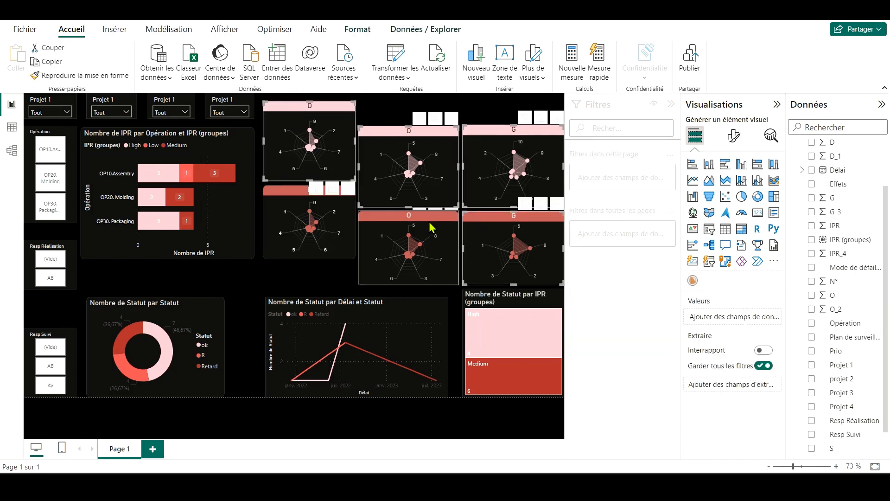
{"action": "left_click_drag", "start_coordinate": [437, 214], "coordinate": [436, 213]}
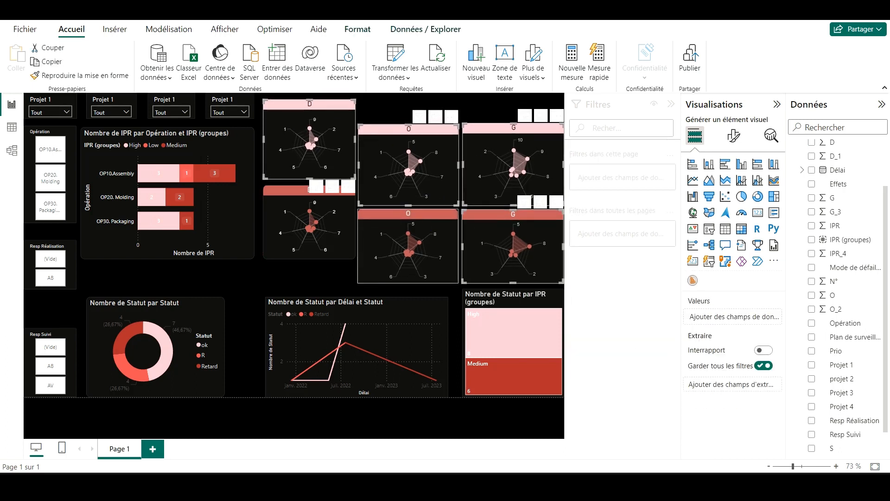
{"action": "left_click", "coordinate": [419, 134]}
{"action": "left_click", "coordinate": [483, 137], "text": "ctrl"}
{"action": "left_click", "coordinate": [485, 222], "text": "ctrl"}
{"action": "left_click", "coordinate": [421, 226], "text": "ctrl"}
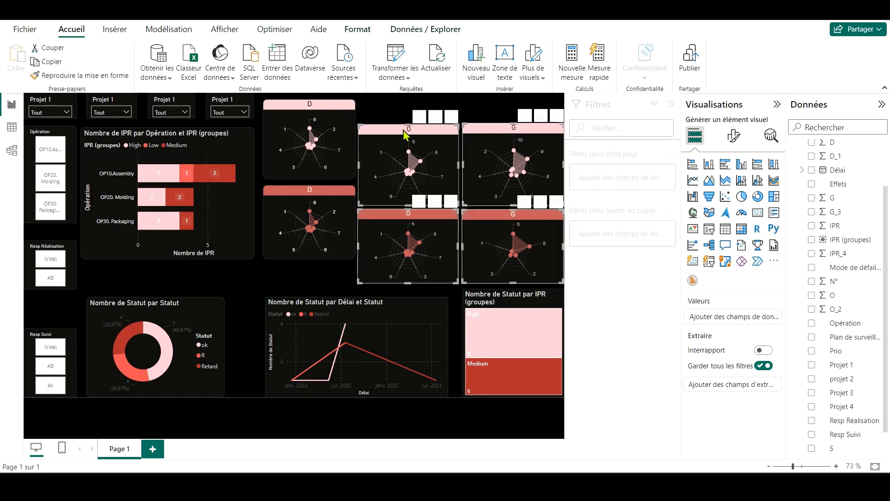
{"action": "left_click_drag", "start_coordinate": [404, 134], "coordinate": [404, 110]}
Step: Lower the upper edge of the IPR groups treemap to line up with the line chart
{"action": "left_click", "coordinate": [312, 278]}
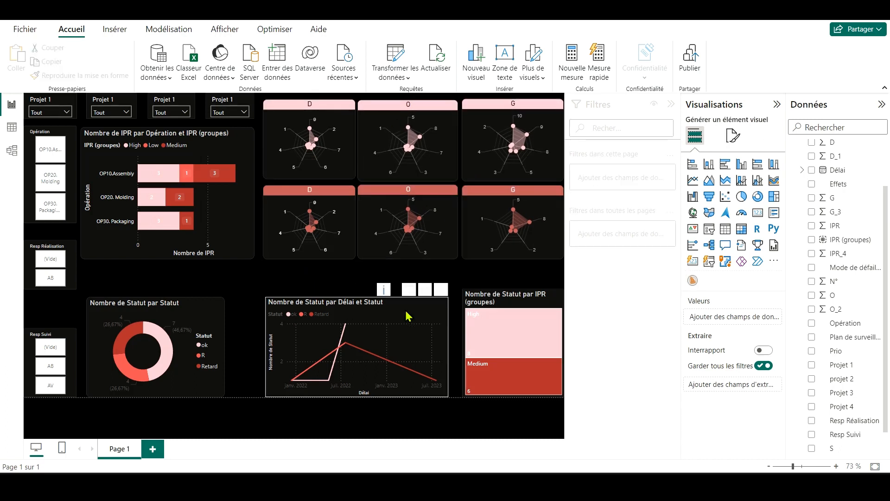
{"action": "left_click", "coordinate": [510, 292]}
{"action": "left_click_drag", "start_coordinate": [503, 289], "coordinate": [503, 294]}
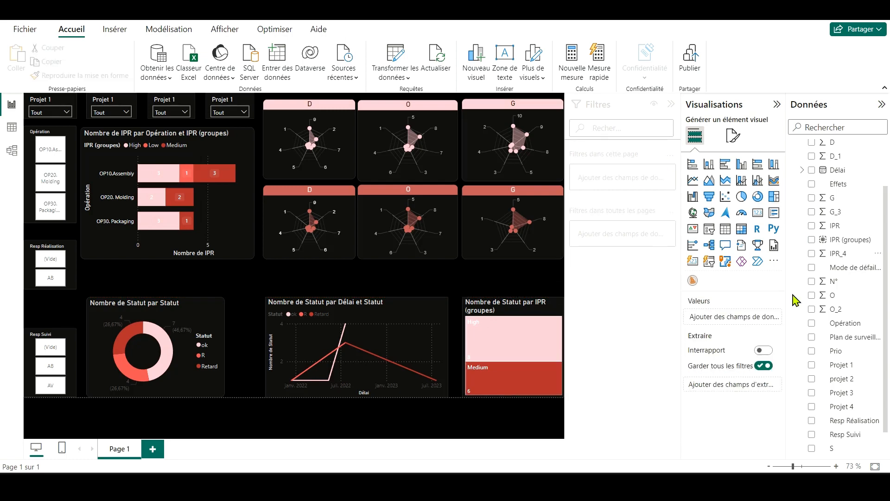
Step: Import the Timeline Slicer visual by Microsoft Corporation from the Power BI visuals gallery
{"action": "left_click", "coordinate": [773, 260]}
{"action": "left_click", "coordinate": [679, 274]}
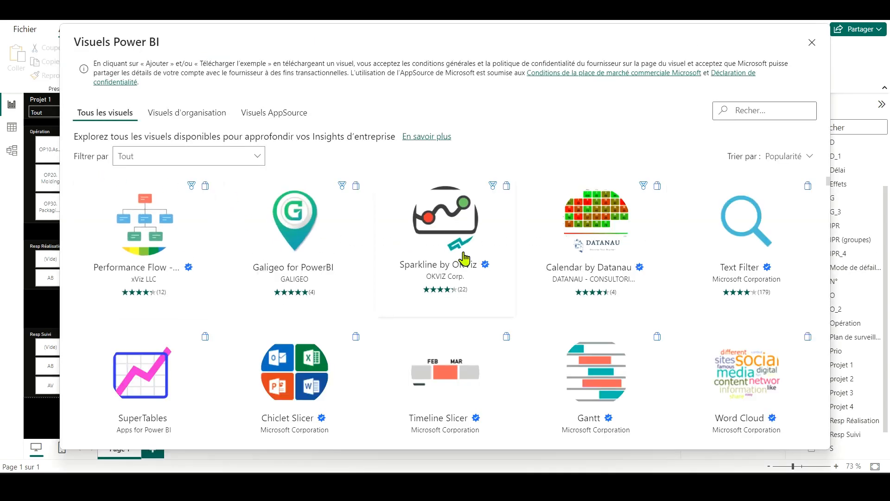
{"action": "left_click", "coordinate": [442, 378]}
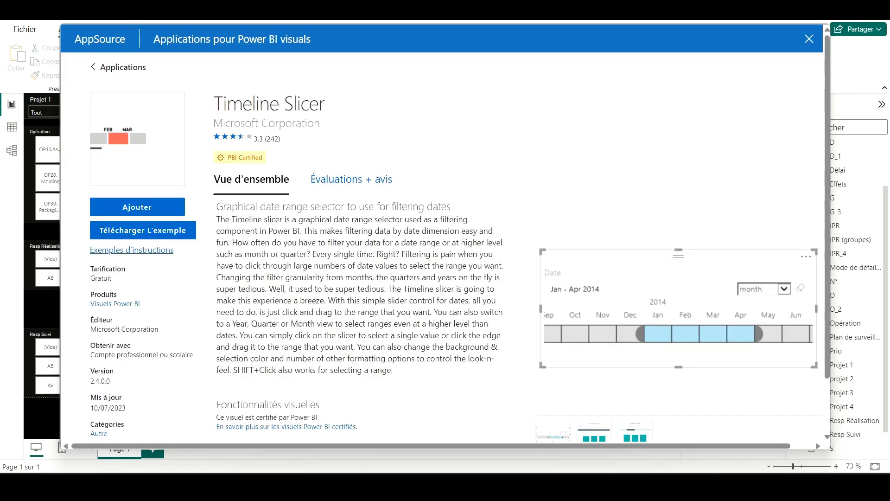
{"action": "left_click", "coordinate": [137, 207]}
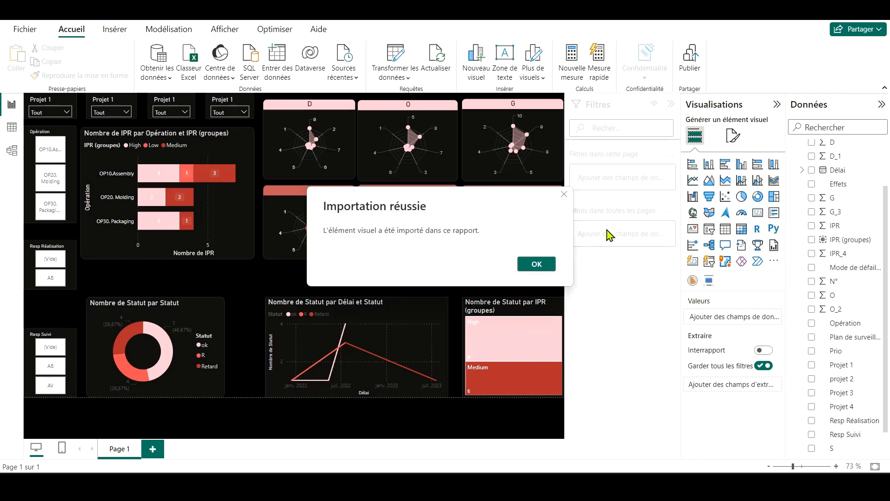
{"action": "left_click", "coordinate": [537, 263]}
Step: Add a Timeline Slicer as a wide strip above the donut, line chart and treemap, spanning all three
{"action": "left_click", "coordinate": [708, 280]}
{"action": "left_click_drag", "start_coordinate": [139, 186], "coordinate": [151, 316]}
{"action": "left_click_drag", "start_coordinate": [204, 390], "coordinate": [563, 290]}
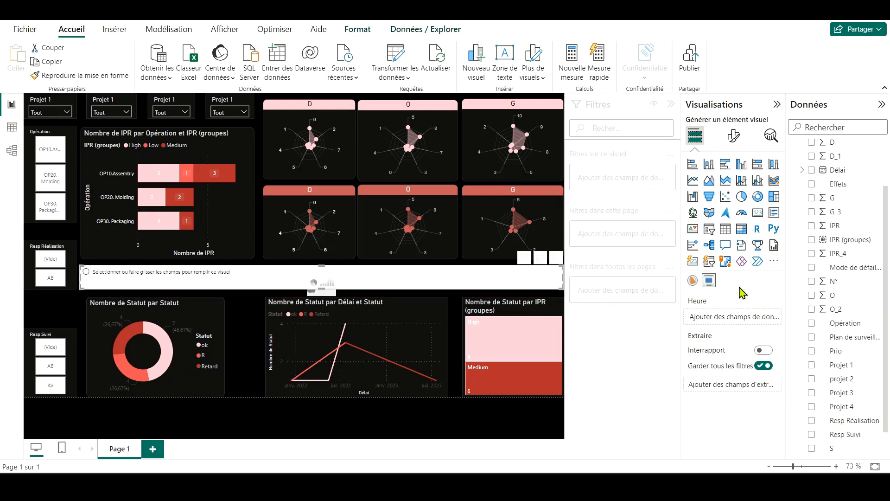
Step: Assign the Délai field as the timeline slicer's time value and make the slicer slightly taller
{"action": "scroll", "coordinate": [853, 391], "scroll_direction": "down", "scroll_amount": 2}
{"action": "scroll", "coordinate": [839, 325], "scroll_direction": "up", "scroll_amount": 4}
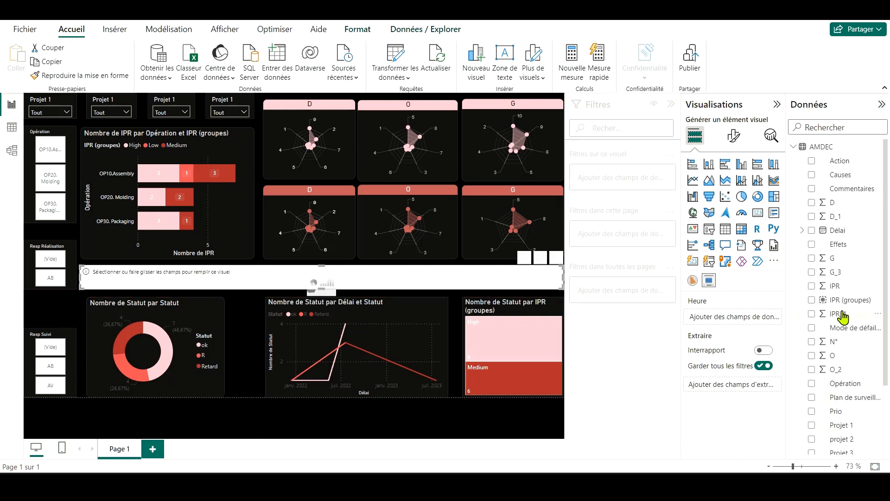
{"action": "left_click_drag", "start_coordinate": [737, 317], "coordinate": [737, 317]}
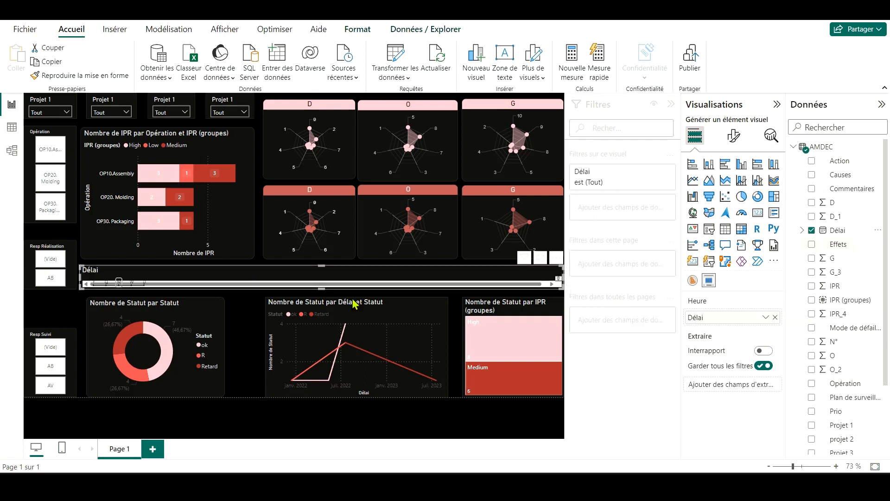
{"action": "left_click_drag", "start_coordinate": [321, 288], "coordinate": [321, 297]}
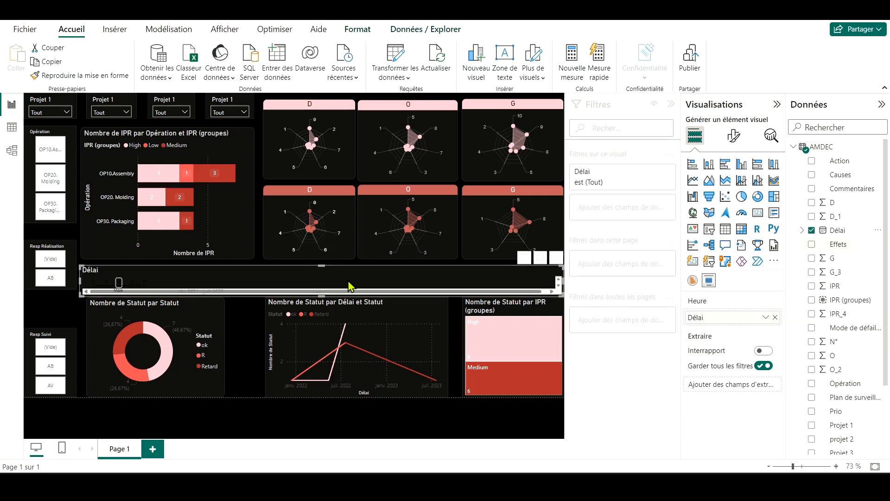
Step: Set the font colour of the timeline slicer's labels to white
{"action": "left_click", "coordinate": [733, 136]}
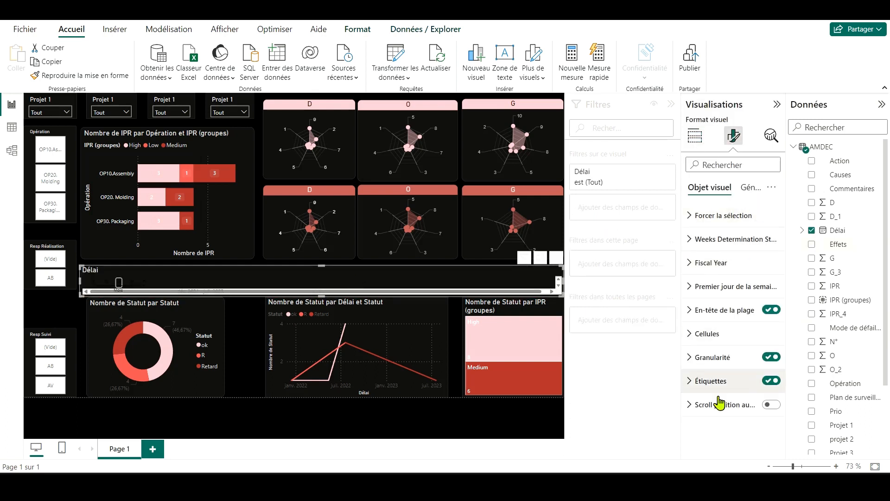
{"action": "left_click", "coordinate": [705, 389]}
{"action": "left_click", "coordinate": [705, 436]}
{"action": "left_click", "coordinate": [707, 285]}
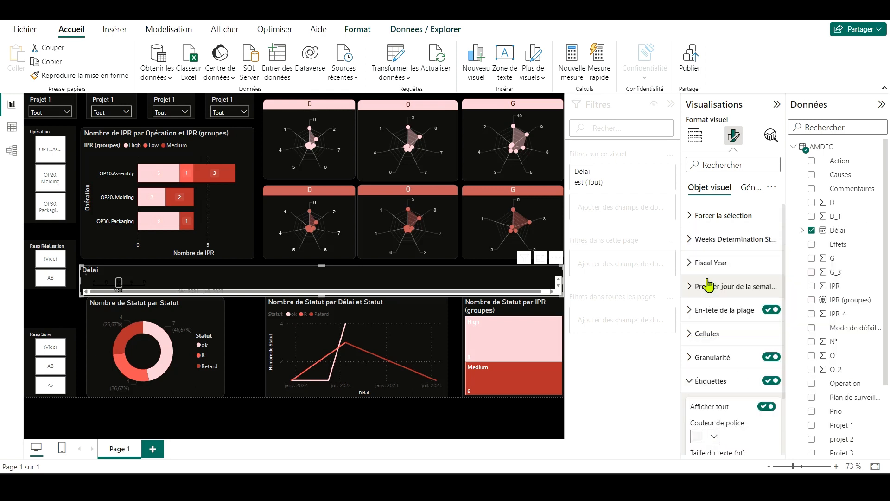
{"action": "left_click", "coordinate": [710, 380]}
Step: Set the timeline slicer's selected cell colour to black and extend the slicer downward until its full timeline fits
{"action": "left_click", "coordinate": [707, 334]}
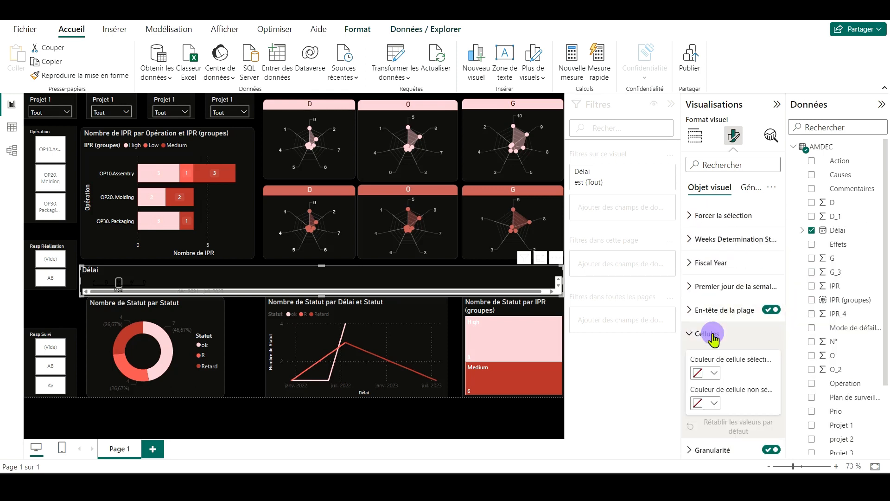
{"action": "left_click", "coordinate": [714, 373]}
{"action": "left_click", "coordinate": [721, 189]}
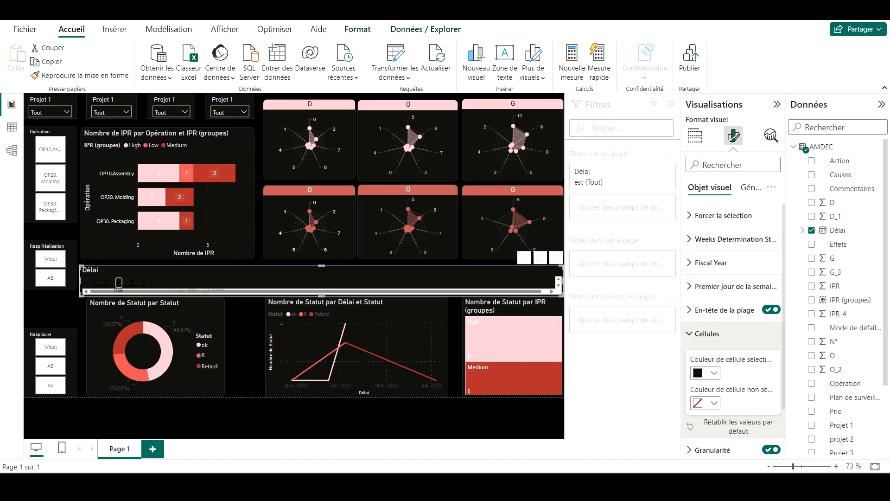
{"action": "left_click", "coordinate": [703, 374]}
{"action": "left_click", "coordinate": [453, 291]}
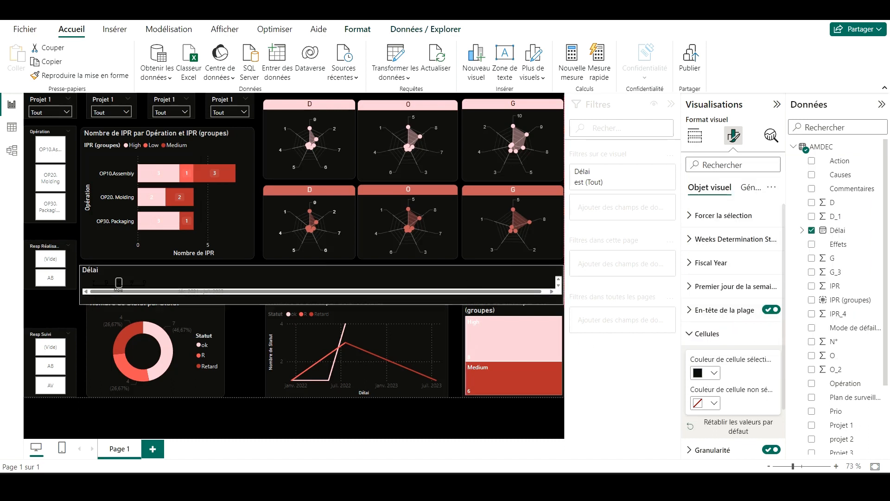
{"action": "left_click_drag", "start_coordinate": [322, 296], "coordinate": [319, 346]}
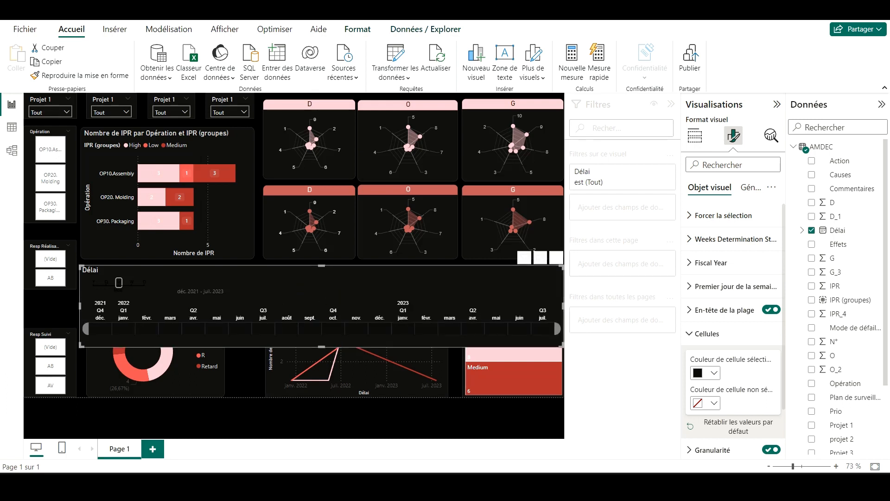
Step: Try light pink and dark red as the timeline slicer's selected cell colour
{"action": "left_click", "coordinate": [713, 373]}
{"action": "left_click", "coordinate": [753, 322]}
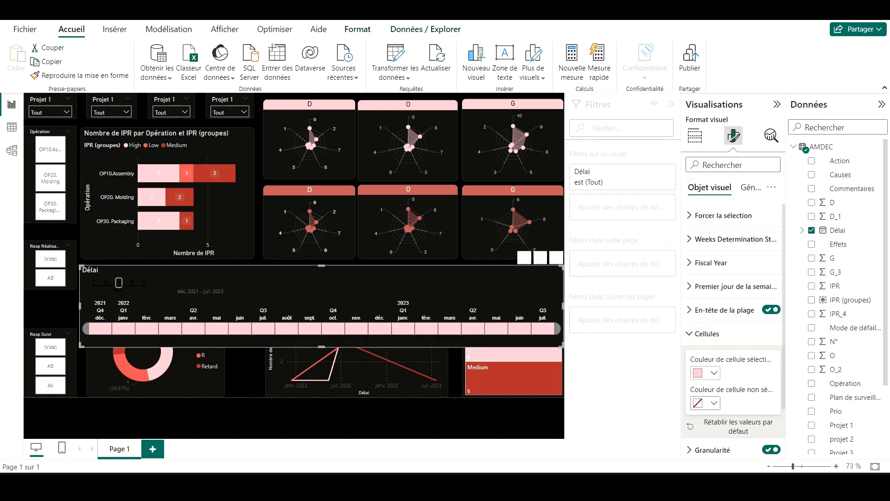
{"action": "left_click", "coordinate": [713, 373]}
{"action": "left_click", "coordinate": [847, 195]}
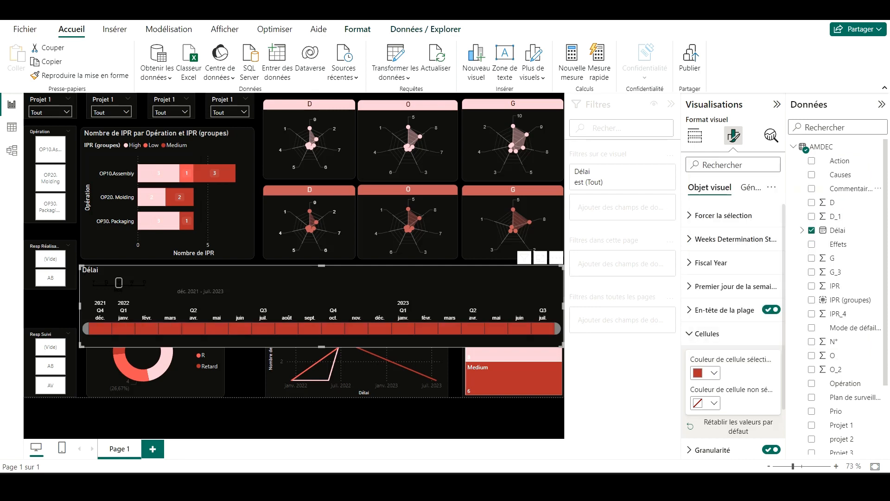
Step: Return the timeline slicer's selected cell colour to black and filter the report to July 2023 on the timeline
{"action": "left_click", "coordinate": [717, 373]}
{"action": "left_click", "coordinate": [722, 274]}
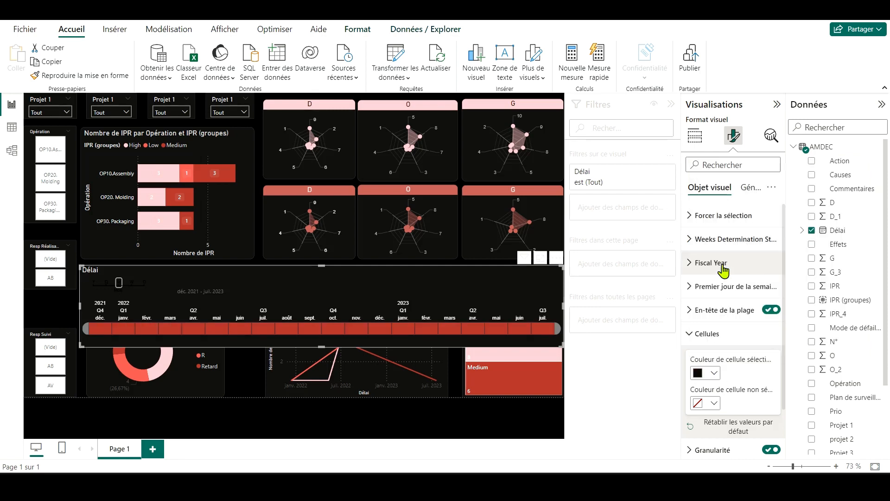
{"action": "left_click", "coordinate": [710, 373]}
{"action": "left_click", "coordinate": [722, 279]}
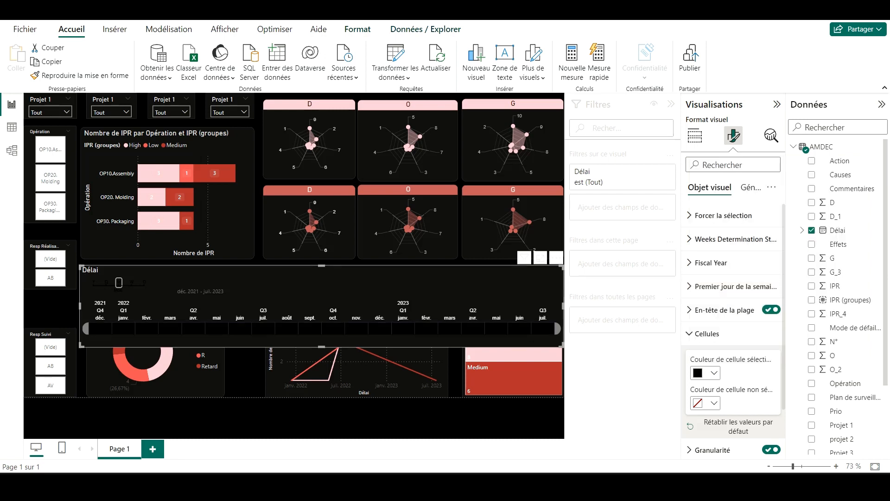
{"action": "left_click", "coordinate": [541, 329]}
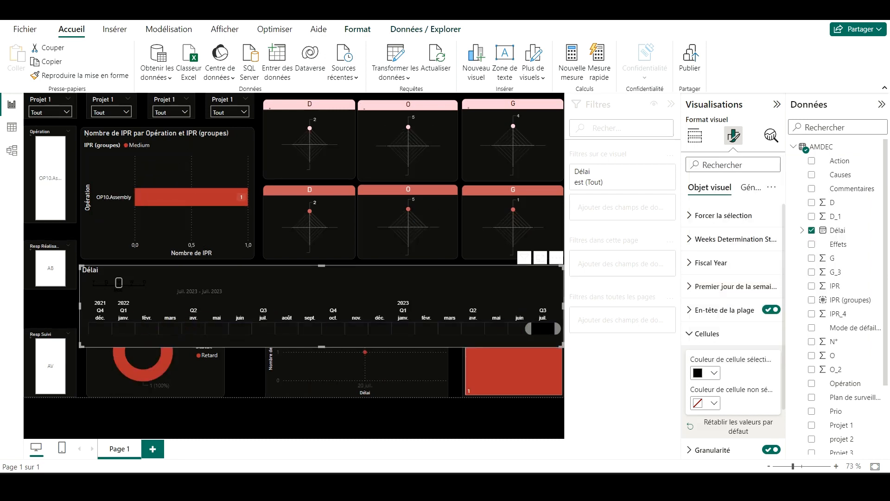
Step: Reset the timeline slicer to its full December 2021 to July 2023 period and turn off its title
{"action": "left_click", "coordinate": [540, 328]}
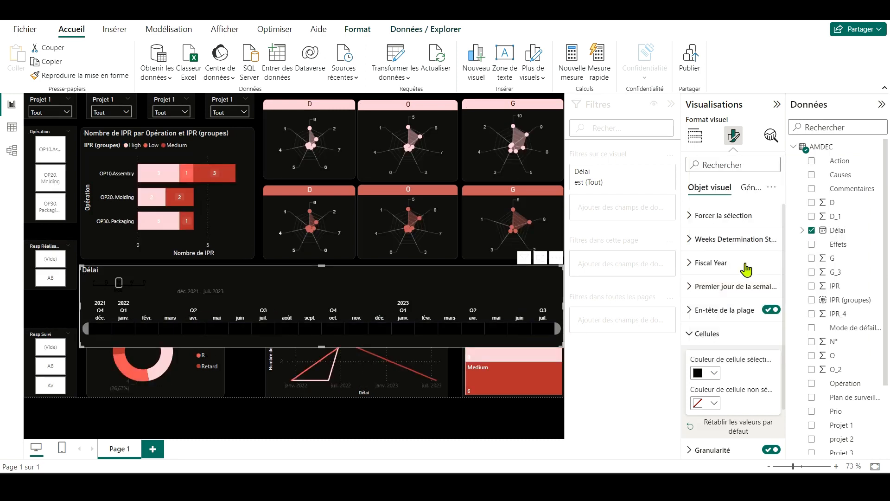
{"action": "left_click", "coordinate": [758, 334]}
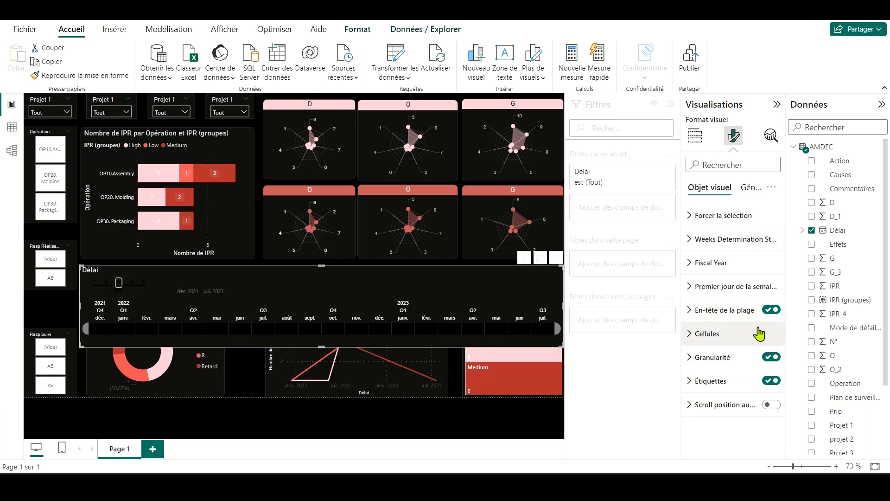
{"action": "left_click", "coordinate": [747, 190]}
{"action": "left_click", "coordinate": [735, 226]}
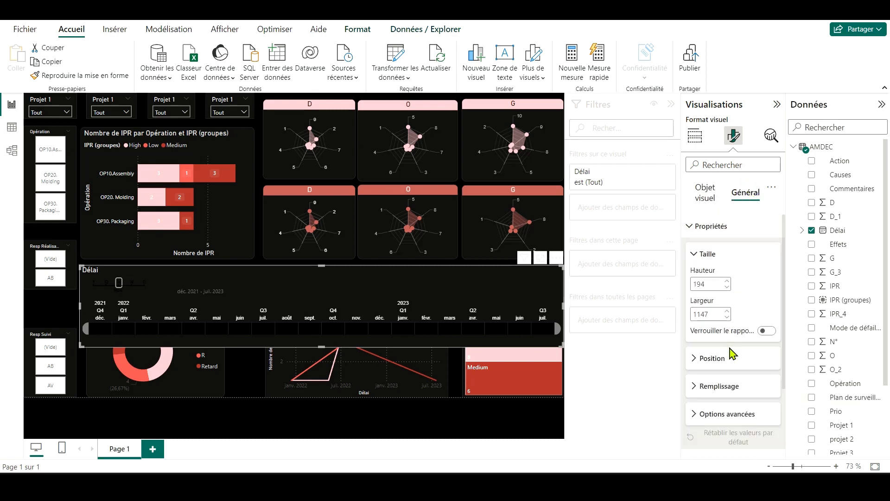
{"action": "scroll", "coordinate": [733, 355], "scroll_direction": "down", "scroll_amount": 2}
{"action": "left_click", "coordinate": [771, 370]}
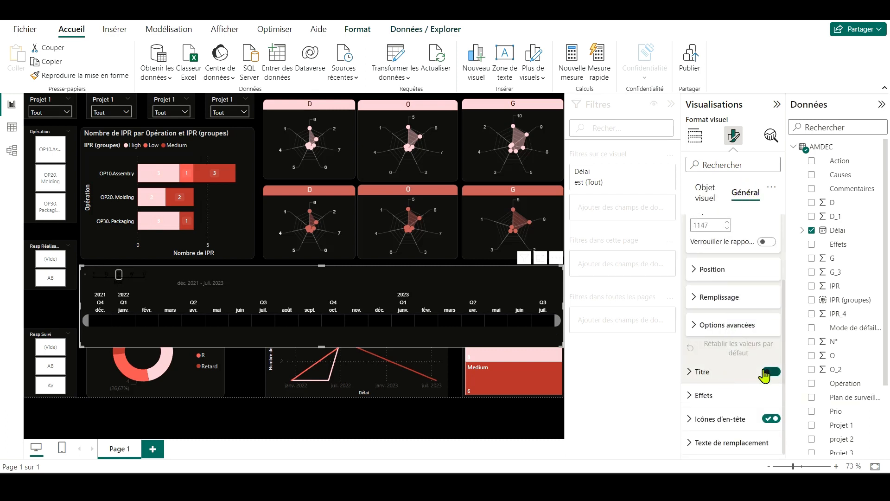
Step: Turn on the timeline slicer's header icons and hide its selected date-range header
{"action": "left_click", "coordinate": [772, 420]}
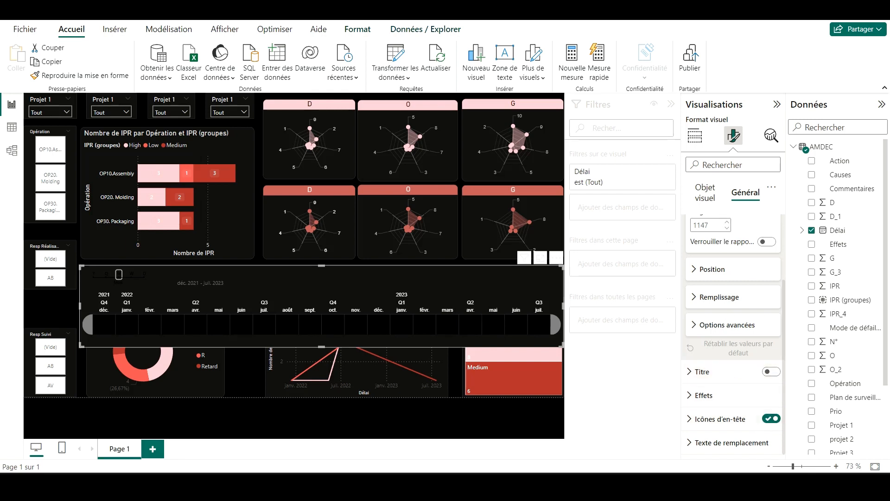
{"action": "scroll", "coordinate": [706, 381], "scroll_direction": "up", "scroll_amount": 5}
{"action": "left_click", "coordinate": [709, 187]}
{"action": "left_click", "coordinate": [737, 238]}
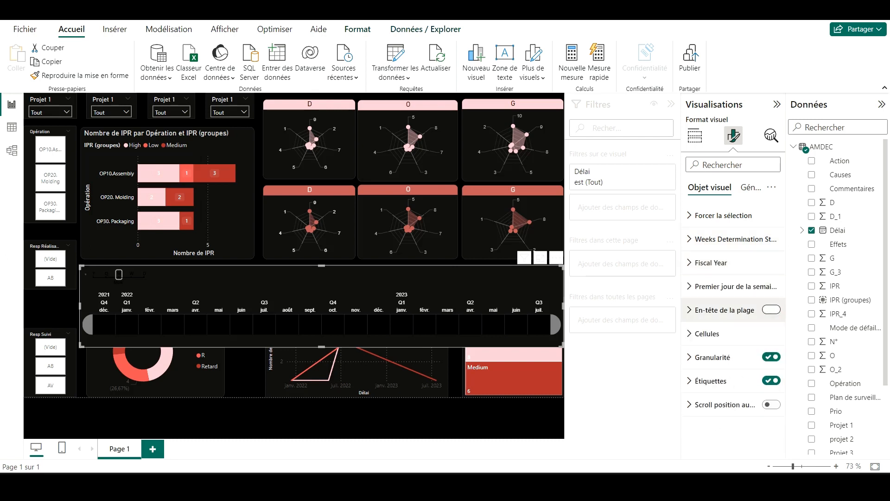
Step: Shorten the timeline slicer, fit the donut, line chart and treemap in a row beneath it, and lengthen the Resp Réalisation slicer
{"action": "left_click", "coordinate": [171, 238]}
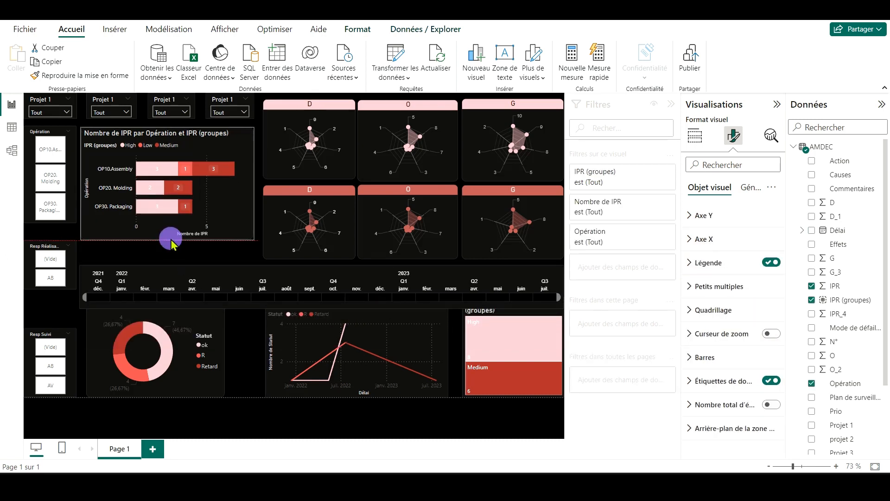
{"action": "left_click", "coordinate": [159, 326]}
{"action": "left_click_drag", "start_coordinate": [159, 326], "coordinate": [153, 319]}
{"action": "left_click_drag", "start_coordinate": [325, 320], "coordinate": [259, 320]}
{"action": "left_click", "coordinate": [510, 320]}
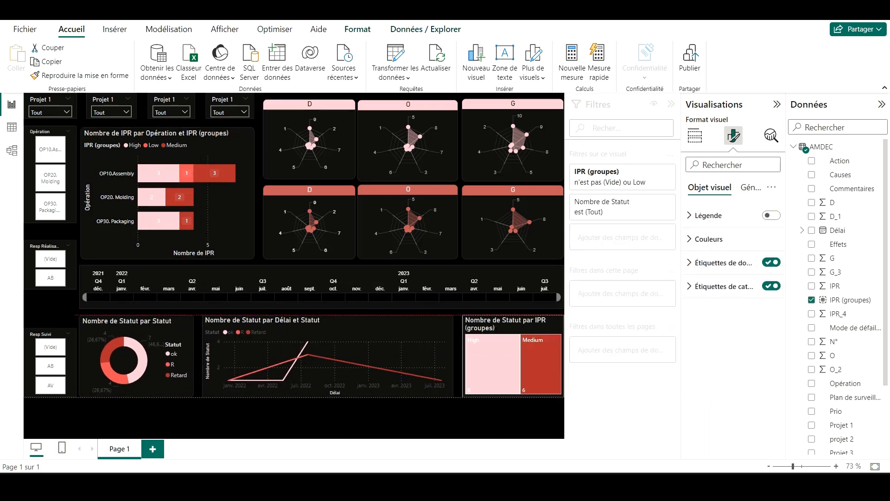
{"action": "left_click", "coordinate": [50, 246]}
Step: Set the values background of the Opération, Resp Réalisation and Resp Suivi slicers to black
{"action": "left_click", "coordinate": [75, 132]}
{"action": "left_click", "coordinate": [746, 192]}
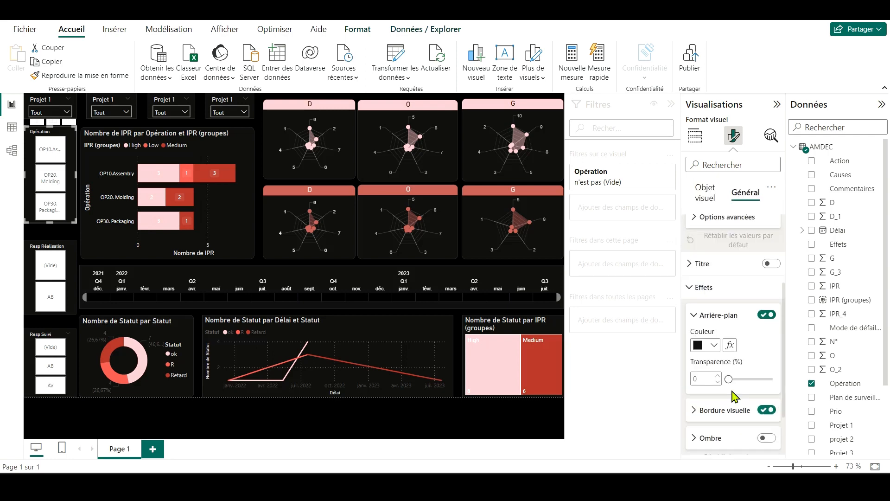
{"action": "scroll", "coordinate": [707, 231], "scroll_direction": "up", "scroll_amount": 2}
{"action": "left_click", "coordinate": [705, 187]}
{"action": "scroll", "coordinate": [724, 332], "scroll_direction": "down", "scroll_amount": 5}
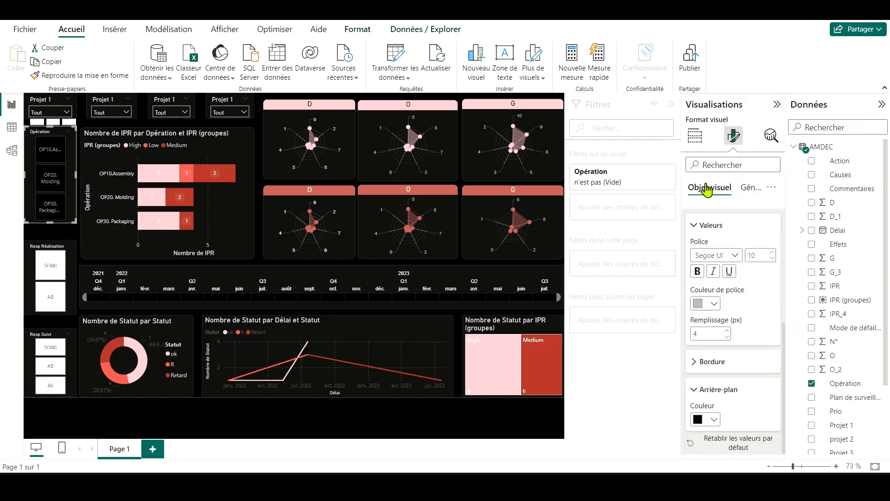
{"action": "left_click", "coordinate": [112, 420]}
Step: Pull in the slicer-side edges of the IPR bar chart, timeline and donut, and insert a rectangle covering the slicer column
{"action": "left_click", "coordinate": [83, 346]}
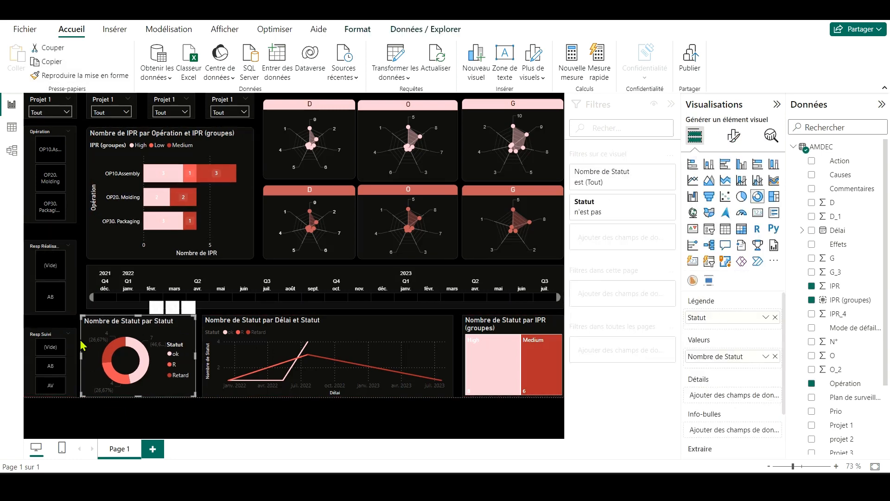
{"action": "left_click", "coordinate": [114, 29]}
{"action": "left_click", "coordinate": [440, 72]}
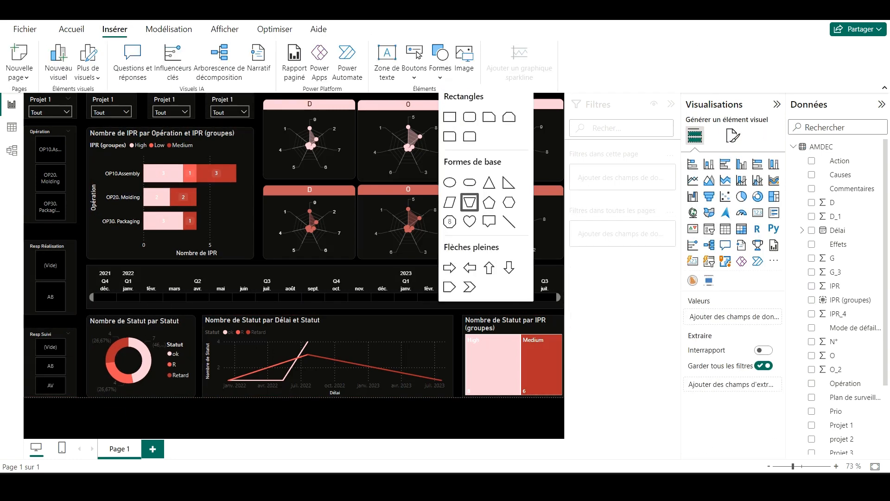
{"action": "left_click", "coordinate": [449, 116]}
{"action": "left_click_drag", "start_coordinate": [152, 222], "coordinate": [81, 396]}
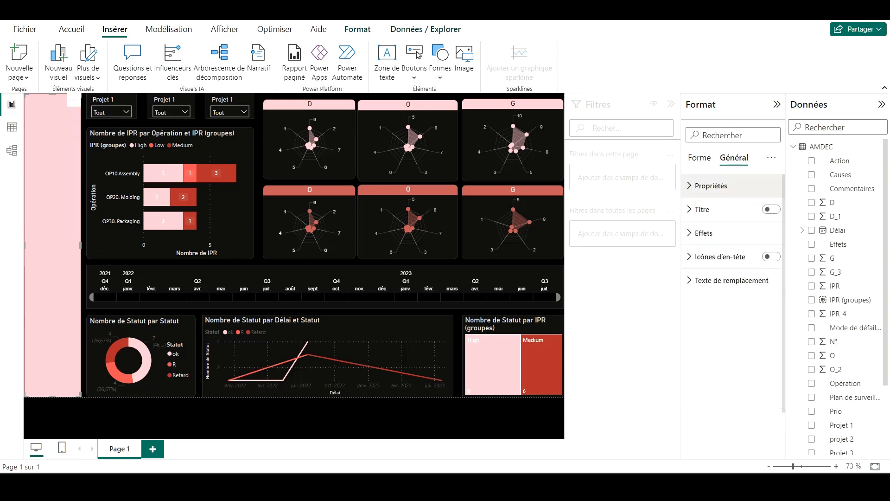
Step: Send the rectangle behind the slicers and fill it with black
{"action": "left_click", "coordinate": [169, 194]}
{"action": "left_click", "coordinate": [51, 325]}
{"action": "left_click", "coordinate": [357, 28]}
{"action": "left_click", "coordinate": [209, 56]}
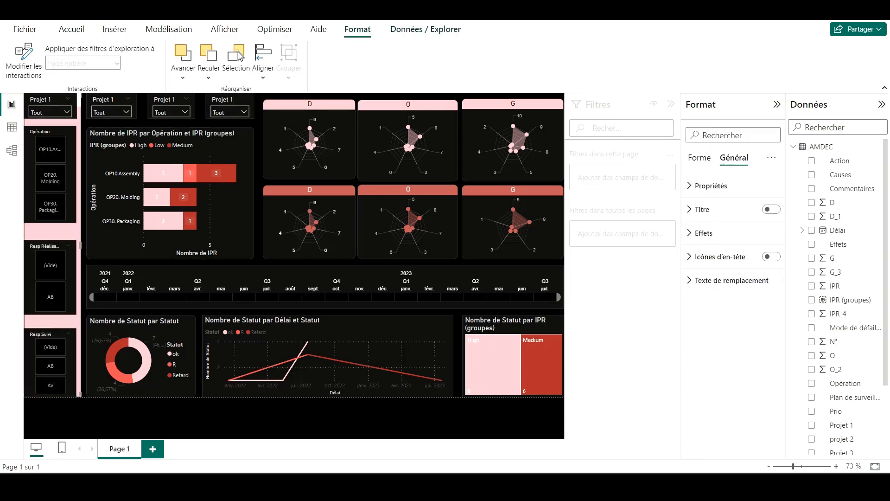
{"action": "left_click", "coordinate": [700, 157]}
{"action": "left_click", "coordinate": [727, 235]}
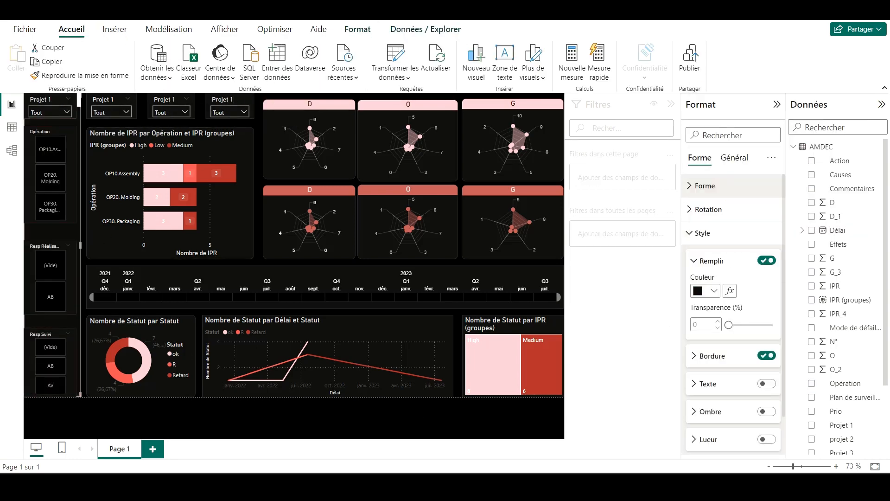
Step: Try rounding the background rectangle's corners to 19 px
{"action": "left_click", "coordinate": [227, 423]}
{"action": "left_click", "coordinate": [51, 230]}
{"action": "left_click", "coordinate": [704, 185]}
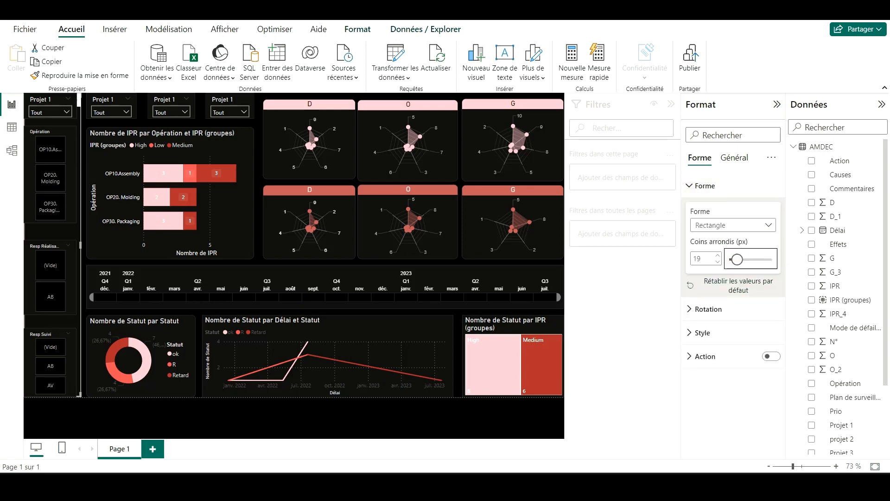
{"action": "left_click", "coordinate": [46, 434]}
{"action": "left_click", "coordinate": [48, 394]}
{"action": "left_click", "coordinate": [47, 434]}
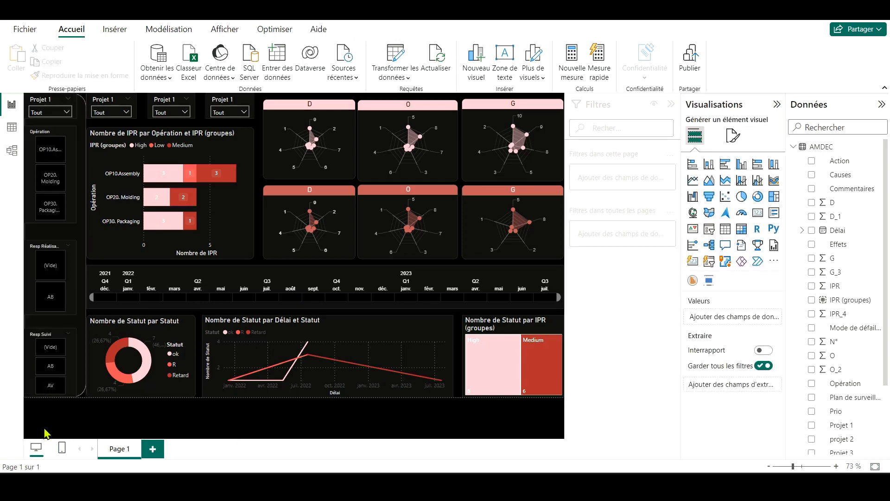
Step: Return the background rectangle to square corners and turn off its border
{"action": "left_click", "coordinate": [49, 394]}
{"action": "left_click", "coordinate": [703, 233]}
{"action": "left_click", "coordinate": [728, 354]}
{"action": "left_click", "coordinate": [141, 304]}
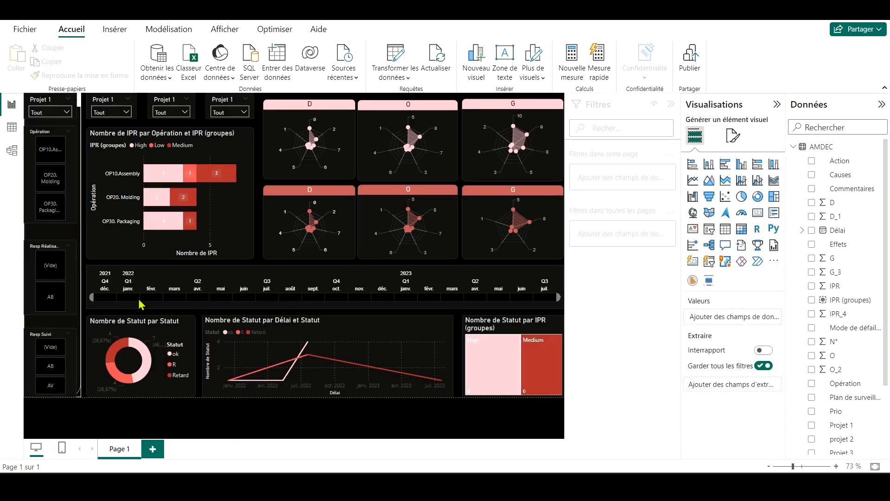
{"action": "left_click", "coordinate": [80, 306]}
{"action": "left_click", "coordinate": [704, 186]}
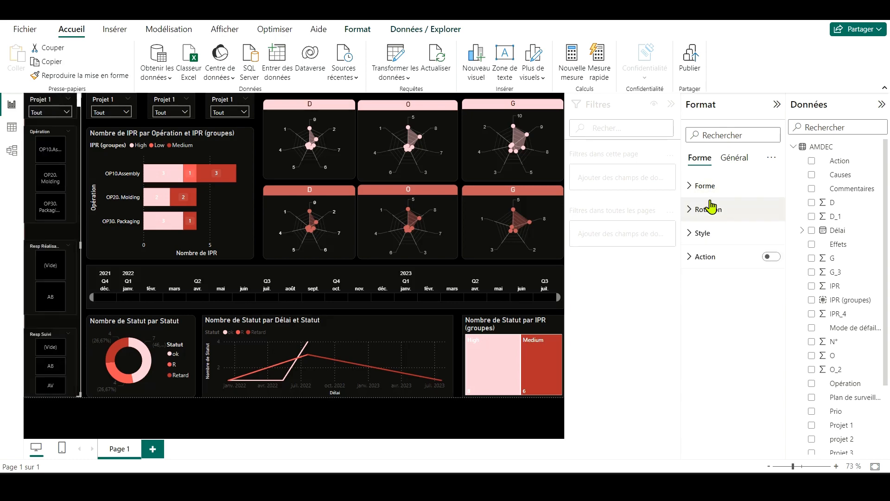
{"action": "left_click", "coordinate": [702, 231]}
{"action": "key", "text": "Escape"}
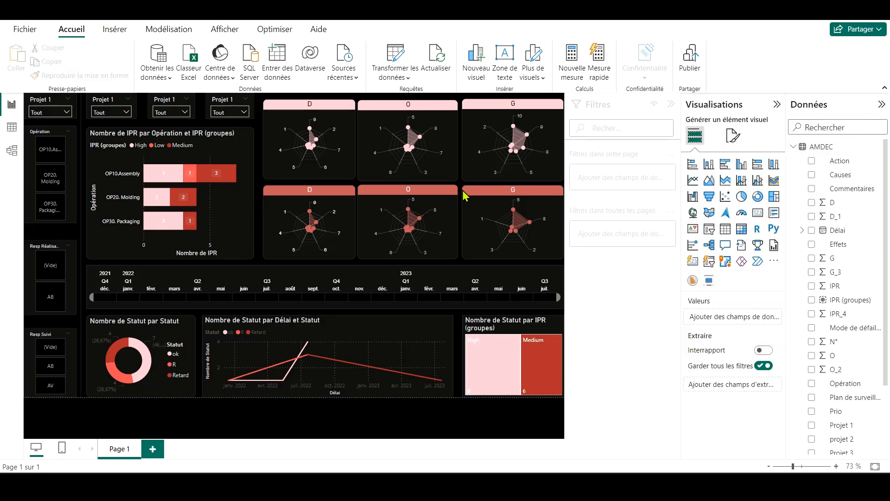
Step: Try dark grey and near-black fills on the background rectangle behind the slicers
{"action": "left_click", "coordinate": [79, 224]}
{"action": "left_click", "coordinate": [713, 290]}
{"action": "left_click", "coordinate": [714, 222]}
{"action": "key", "text": "Escape"}
{"action": "left_click", "coordinate": [79, 224]}
{"action": "left_click", "coordinate": [714, 290]}
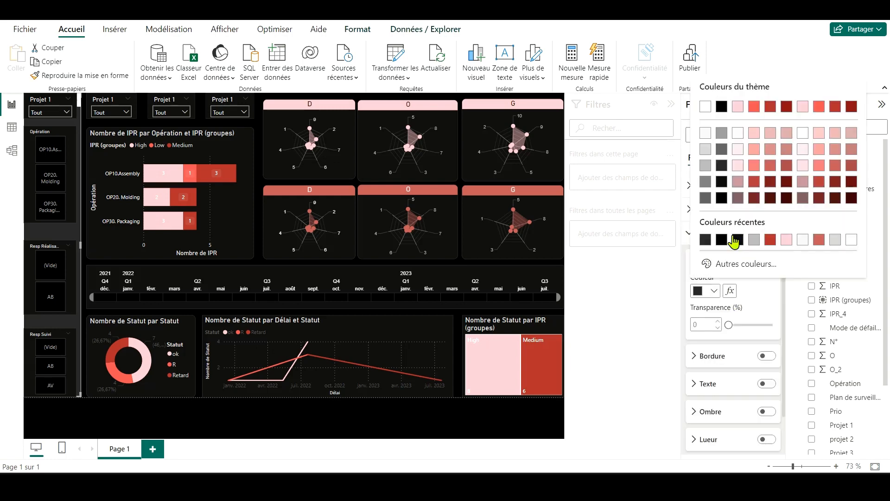
{"action": "left_click", "coordinate": [735, 241]}
{"action": "left_click", "coordinate": [77, 414]}
{"action": "left_click", "coordinate": [79, 224]}
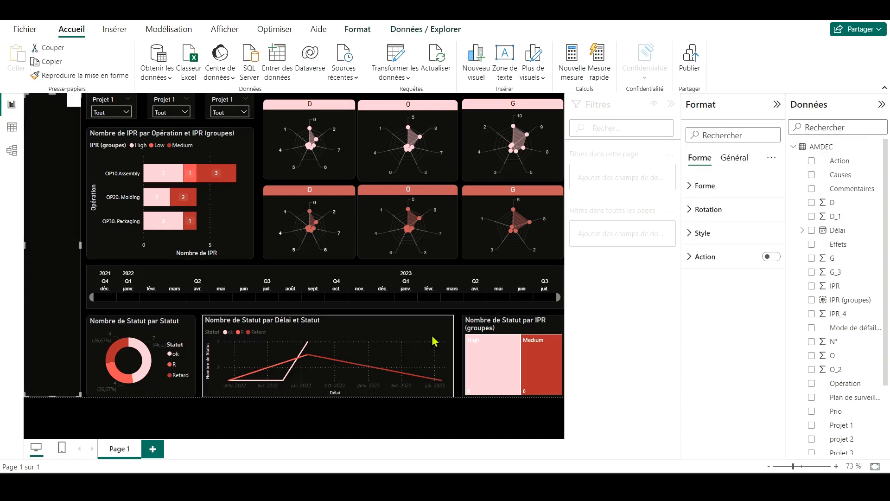
Step: Set the background rectangle's fill colour to pure black and deselect it
{"action": "left_click", "coordinate": [702, 231]}
{"action": "key", "text": "Escape"}
{"action": "left_click", "coordinate": [79, 224]}
{"action": "left_click", "coordinate": [714, 290]}
{"action": "left_click", "coordinate": [719, 201]}
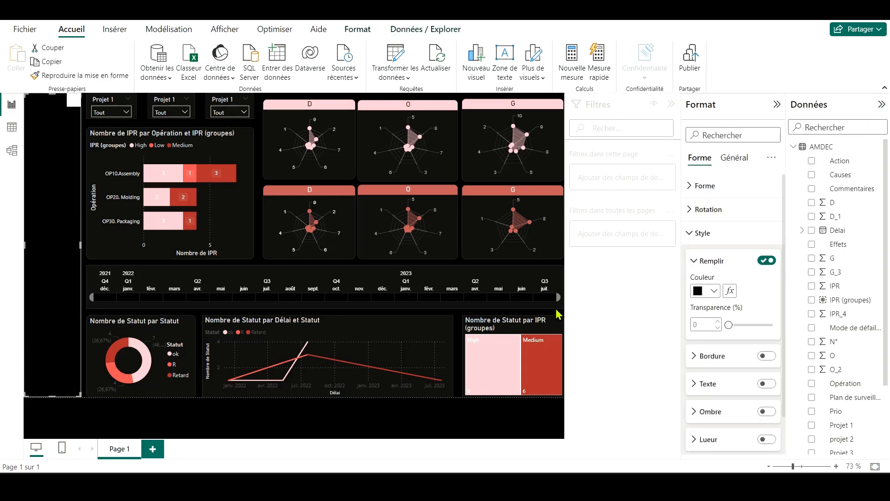
{"action": "left_click", "coordinate": [108, 262]}
Step: Test the Opération slicer by filtering the report on OP10.Assembly, OP20. Molding and OP30. Packaging in turn
{"action": "left_click", "coordinate": [46, 182]}
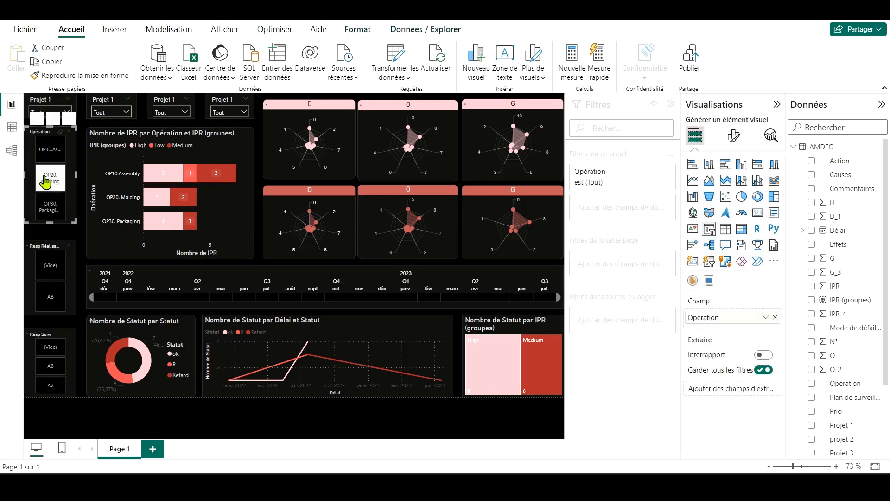
{"action": "left_click", "coordinate": [56, 141]}
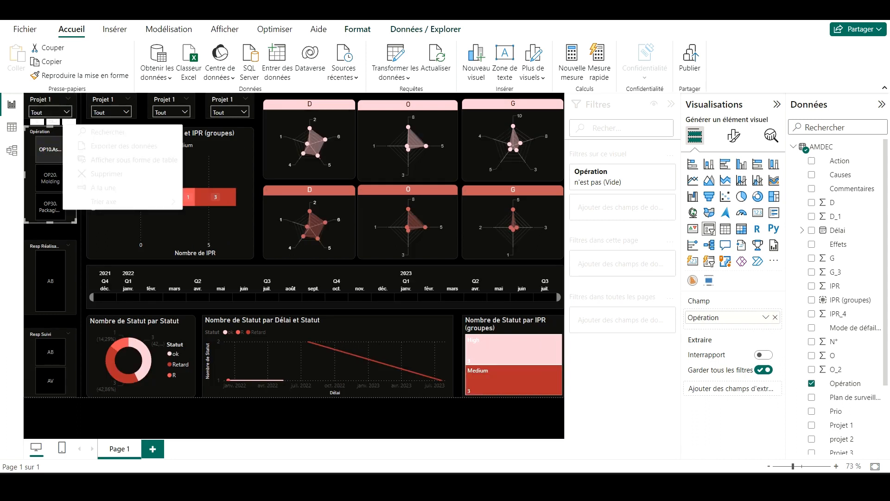
{"action": "left_click", "coordinate": [51, 151]}
{"action": "left_click", "coordinate": [57, 184]}
{"action": "left_click", "coordinate": [58, 184]}
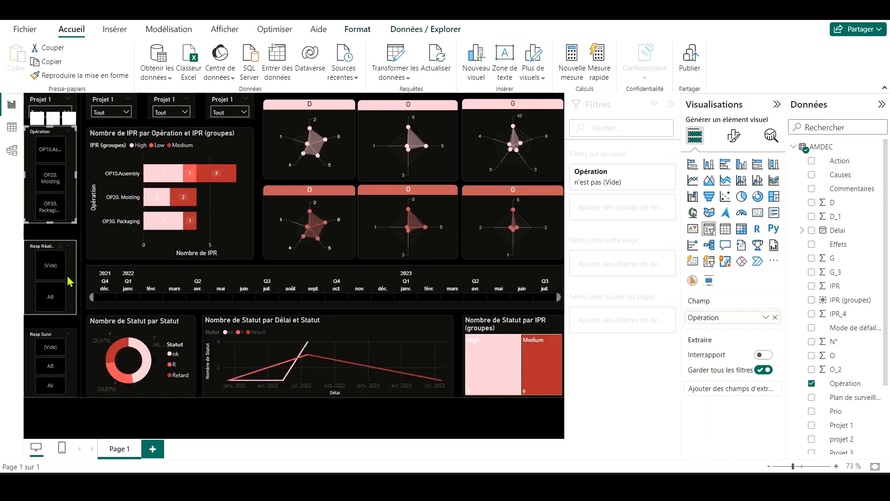
{"action": "left_click", "coordinate": [50, 149]}
{"action": "left_click", "coordinate": [50, 178]}
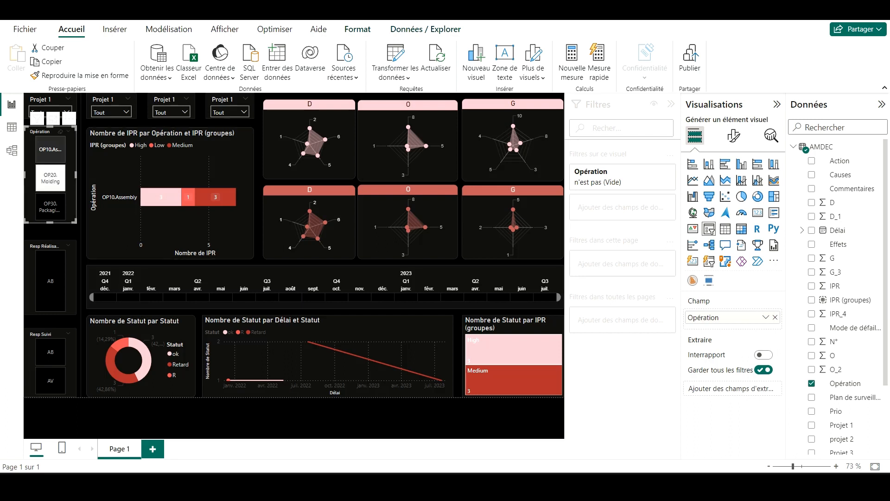
{"action": "left_click", "coordinate": [50, 206]}
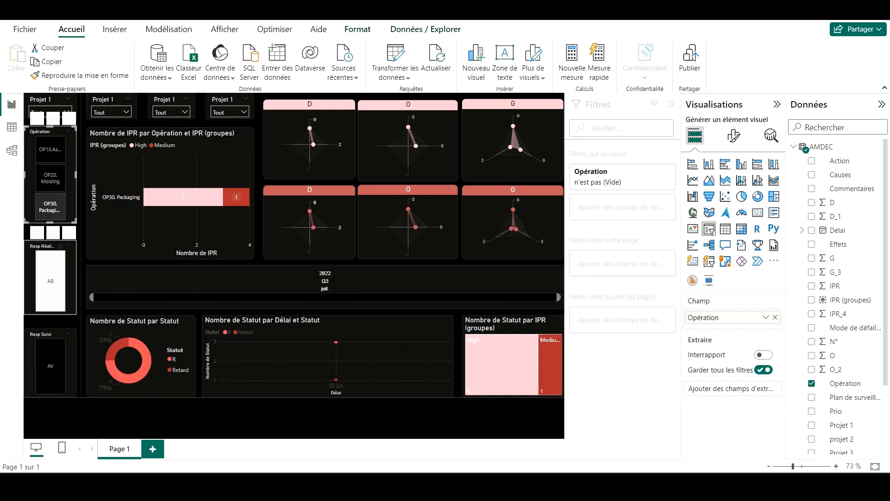
Step: Clear the Opération filter and test the Resp Réalisation slicer with the value AB
{"action": "left_click", "coordinate": [51, 269]}
{"action": "left_click", "coordinate": [59, 306]}
{"action": "left_click", "coordinate": [58, 310]}
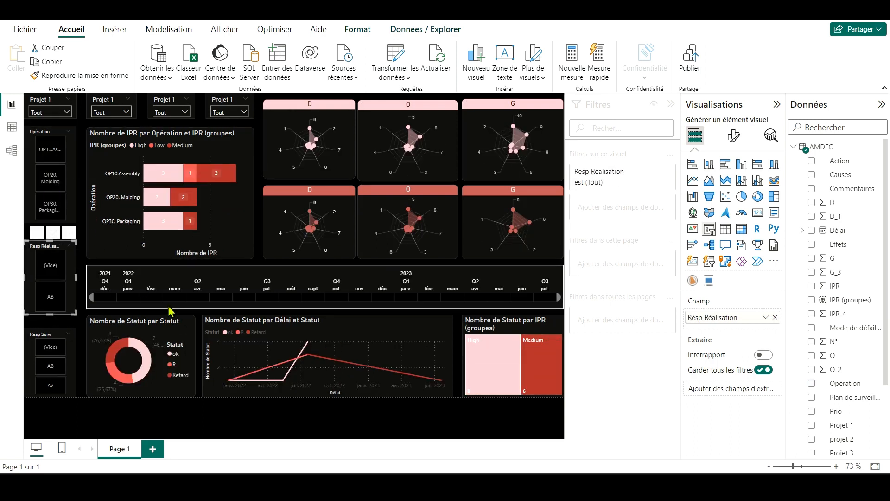
Step: Filter the dashboard again by OP10.Assembly, OP20. Molding and OP30. Packaging to check every visual's response
{"action": "left_click", "coordinate": [50, 160]}
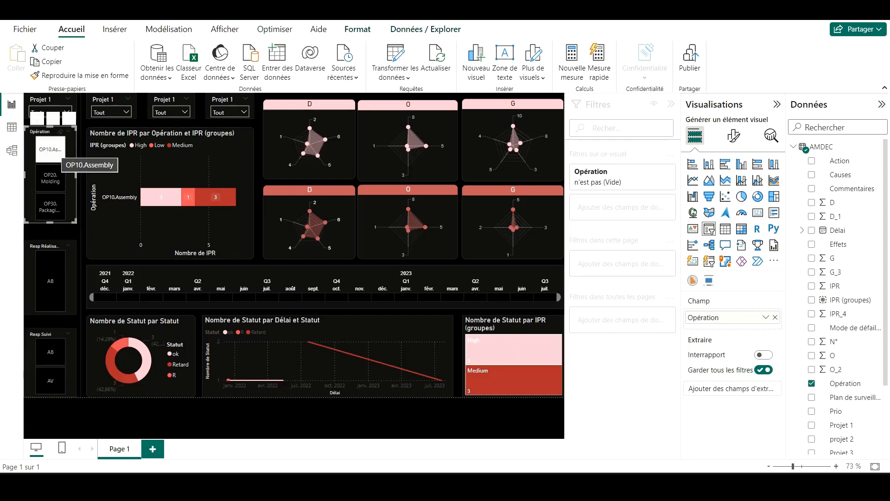
{"action": "left_click", "coordinate": [58, 155]}
{"action": "left_click", "coordinate": [53, 151]}
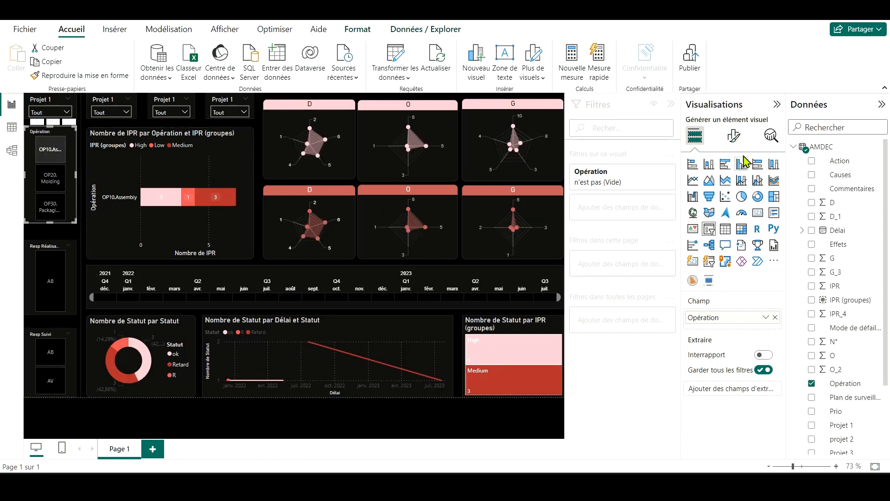
{"action": "left_click", "coordinate": [50, 178]}
{"action": "left_click", "coordinate": [52, 208]}
Step: Test the AB filter in Resp Réalisation and the cross-highlighting of the treemap's High group, clearing each one
{"action": "left_click", "coordinate": [53, 304]}
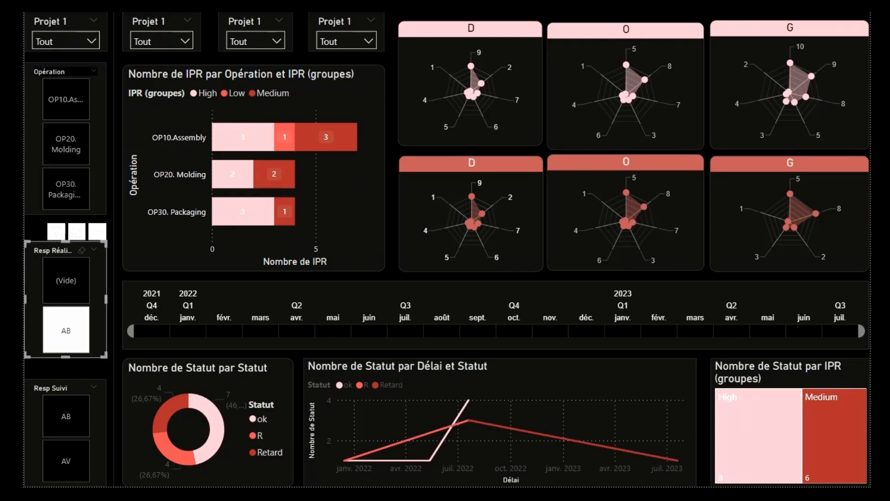
{"action": "left_click", "coordinate": [66, 343]}
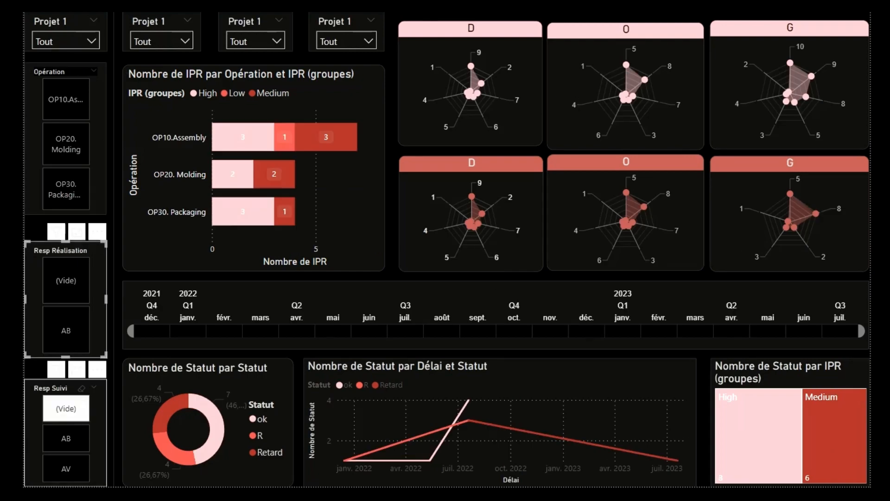
{"action": "left_click", "coordinate": [766, 445]}
{"action": "left_click", "coordinate": [766, 445]}
Step: Check the dashboard's response to OP10.Assembly, OP20. Molding and OP30. Packaging, leaving no operation selected
{"action": "left_click", "coordinate": [241, 138]}
{"action": "left_click", "coordinate": [66, 144]}
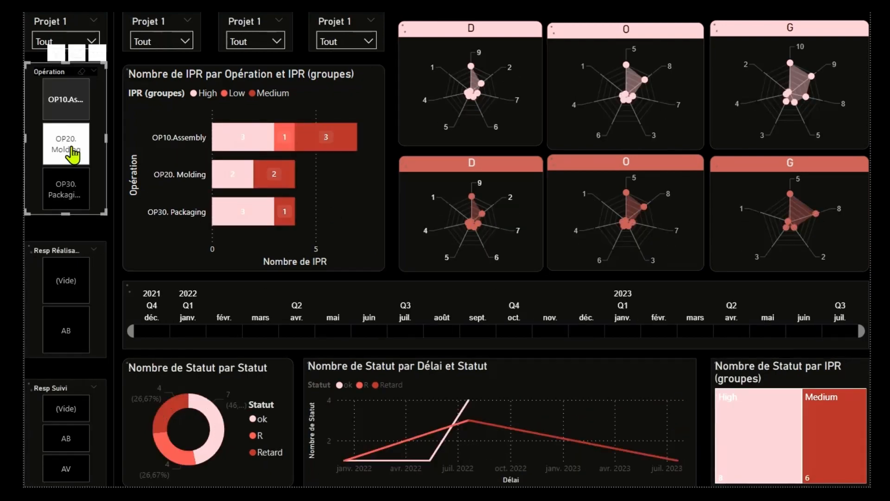
{"action": "left_click", "coordinate": [66, 188]}
{"action": "left_click", "coordinate": [66, 188]}
Step: Test the AB value in both the Resp Réalisation and Resp Suivi slicers and clear each selection
{"action": "left_click", "coordinate": [66, 342]}
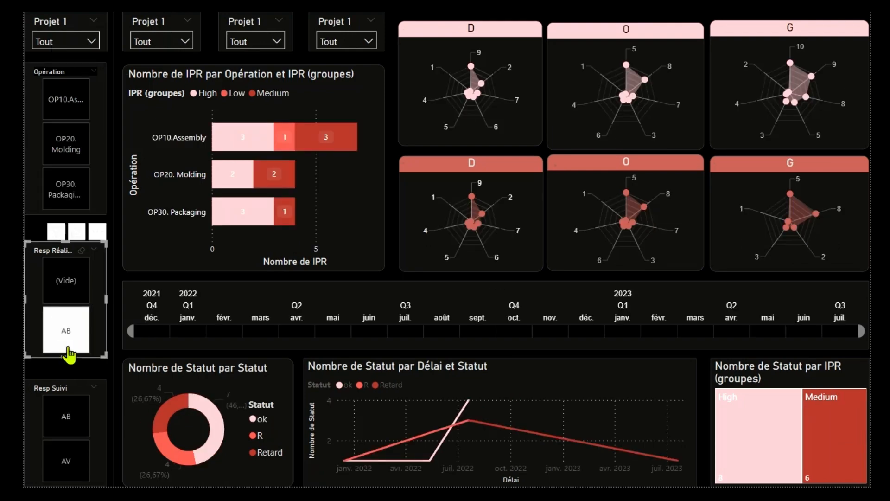
{"action": "left_click", "coordinate": [67, 343]}
{"action": "left_click", "coordinate": [82, 408]}
{"action": "left_click", "coordinate": [68, 441]}
{"action": "left_click", "coordinate": [68, 440]}
Step: Cross-highlight the report by the High group in the treemap and clear the highlight
{"action": "left_click", "coordinate": [769, 440]}
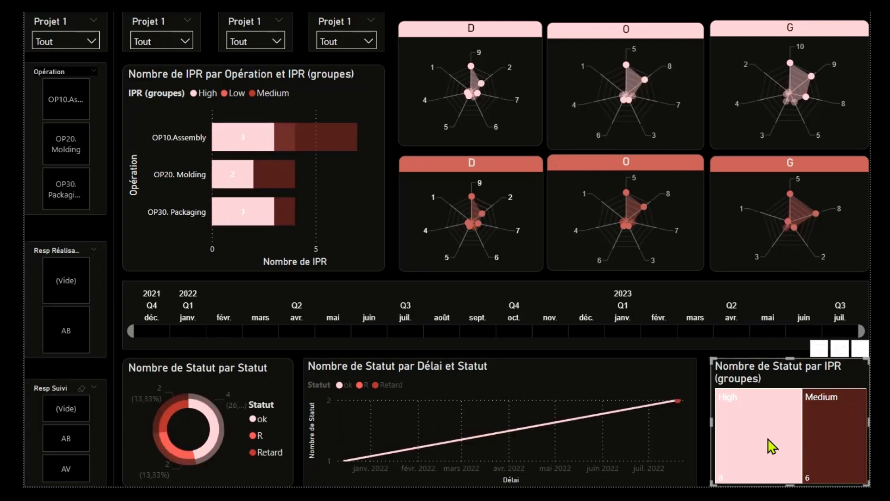
{"action": "left_click", "coordinate": [772, 446]}
{"action": "left_click", "coordinate": [772, 446]}
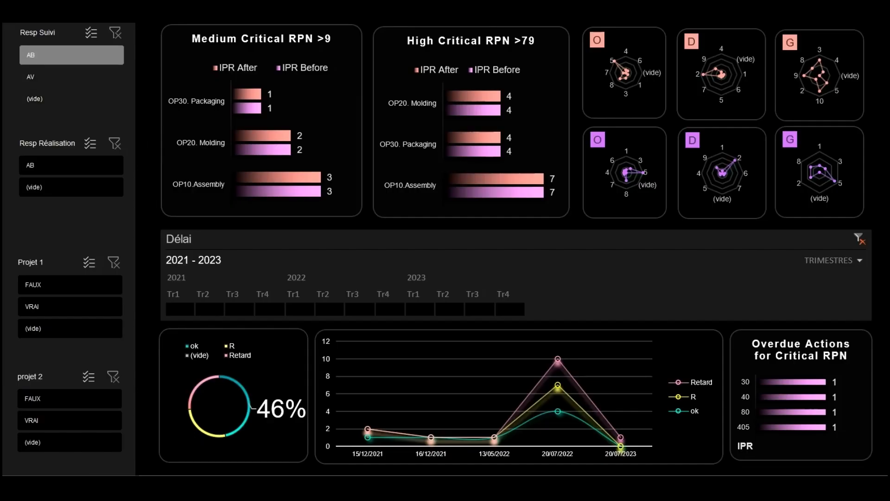
Step: In the Excel dashboard, try the Resp Suivi and Resp Réalisation slicers, clear both filters and shorten the Délai timeline's period
{"action": "left_click", "coordinate": [76, 78]}
{"action": "left_click", "coordinate": [58, 169]}
{"action": "left_click", "coordinate": [66, 190]}
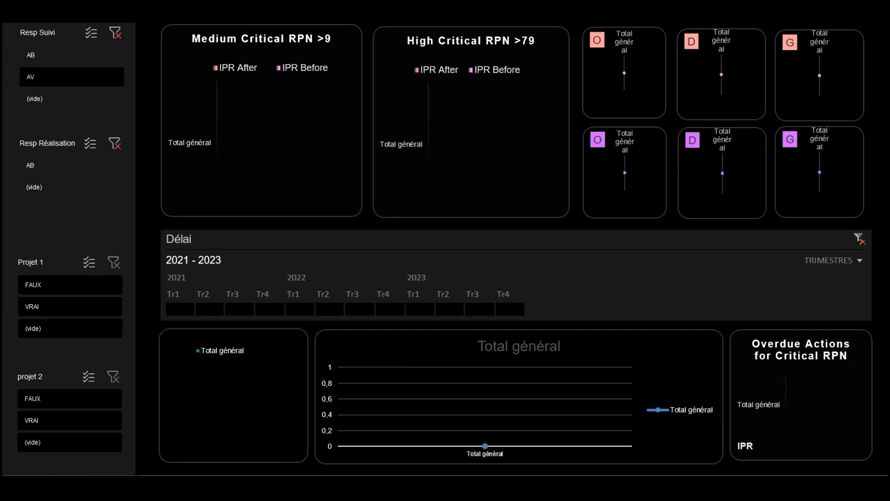
{"action": "left_click", "coordinate": [115, 143]}
{"action": "left_click", "coordinate": [116, 33]}
{"action": "left_click_drag", "start_coordinate": [528, 309], "coordinate": [317, 309]}
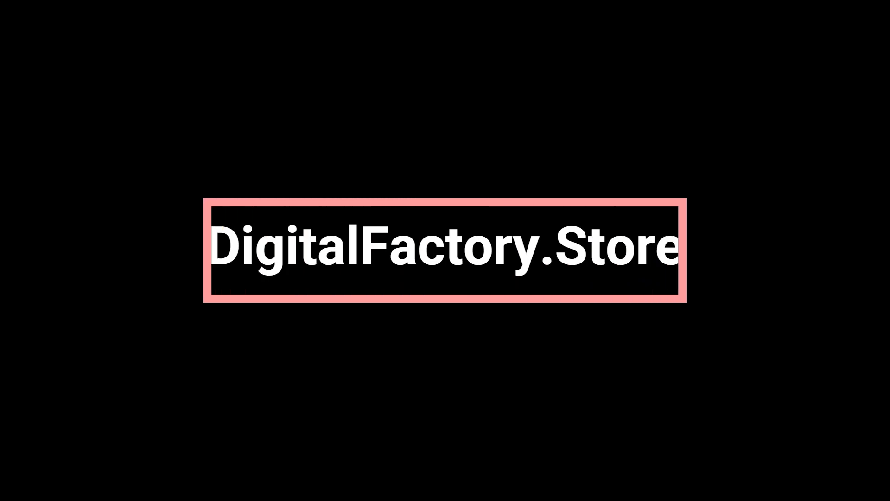